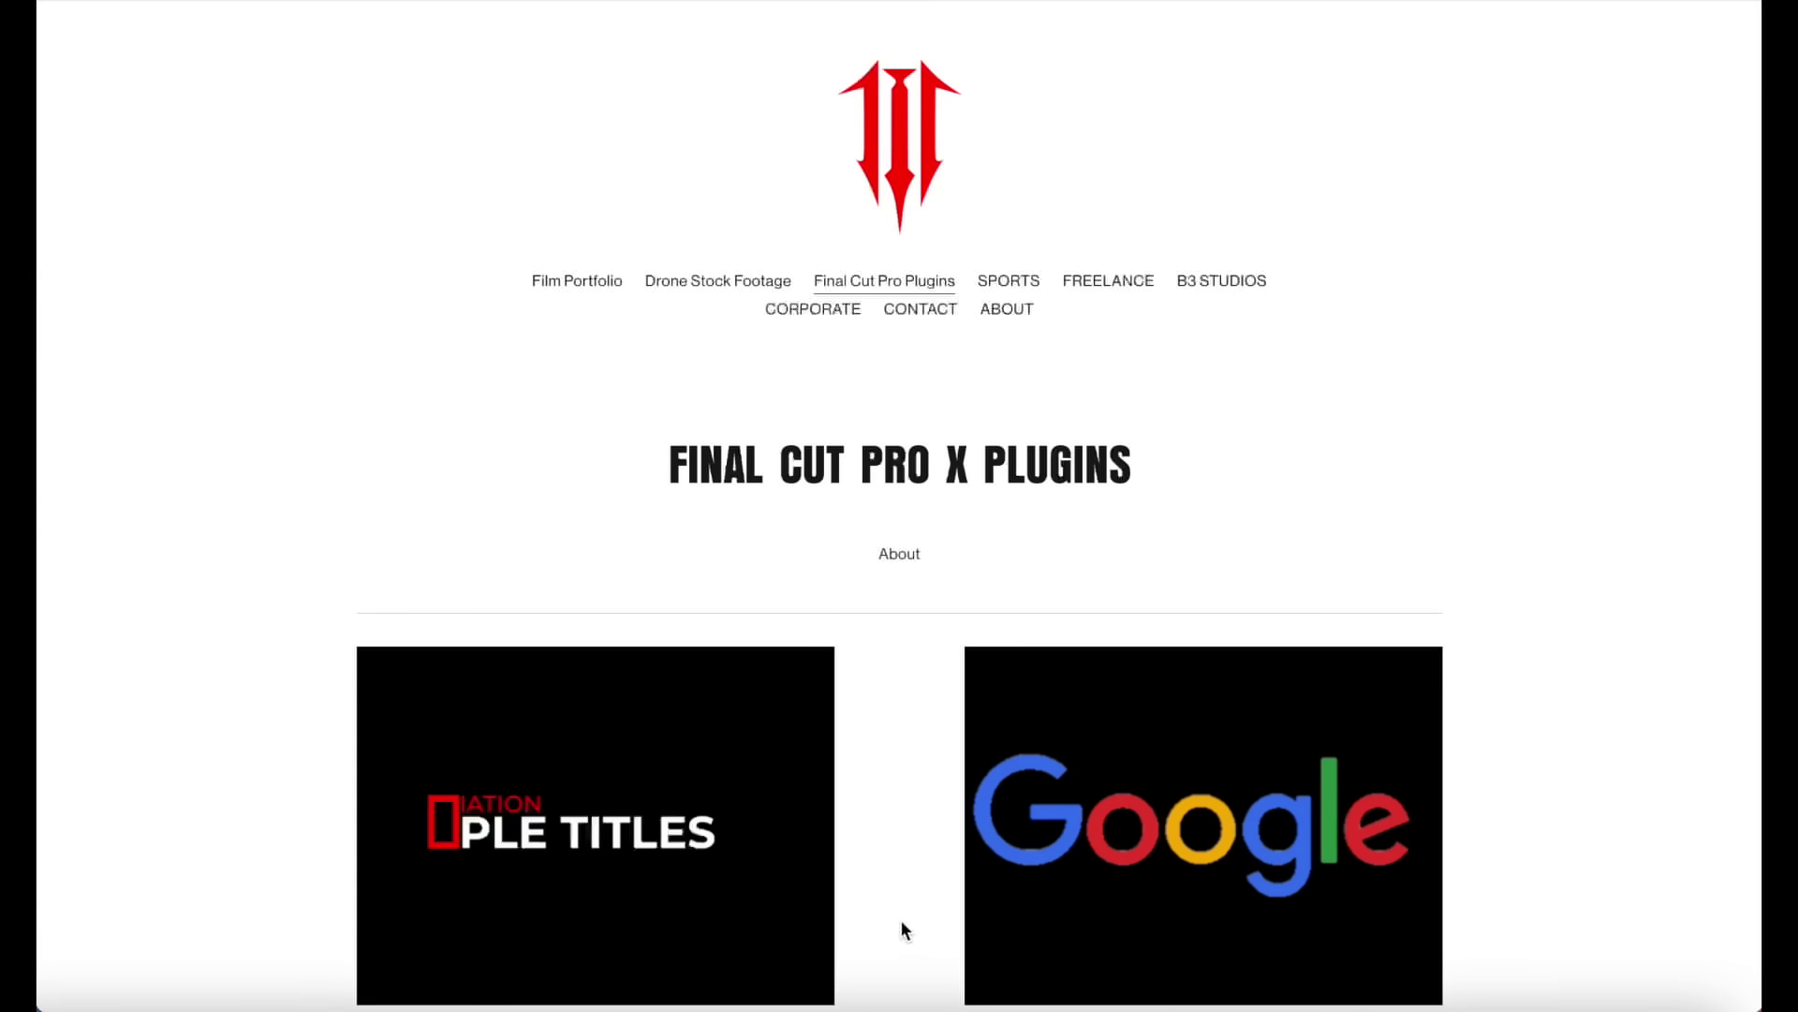
- Browse the B3 Studios Final Cut Pro X plugins page down to the $55.00 Effects Bundle Suite
{"action": "scroll", "coordinate": [905, 930], "scroll_direction": "down", "scroll_amount": 2}
{"action": "scroll", "coordinate": [904, 931], "scroll_direction": "down", "scroll_amount": 5}
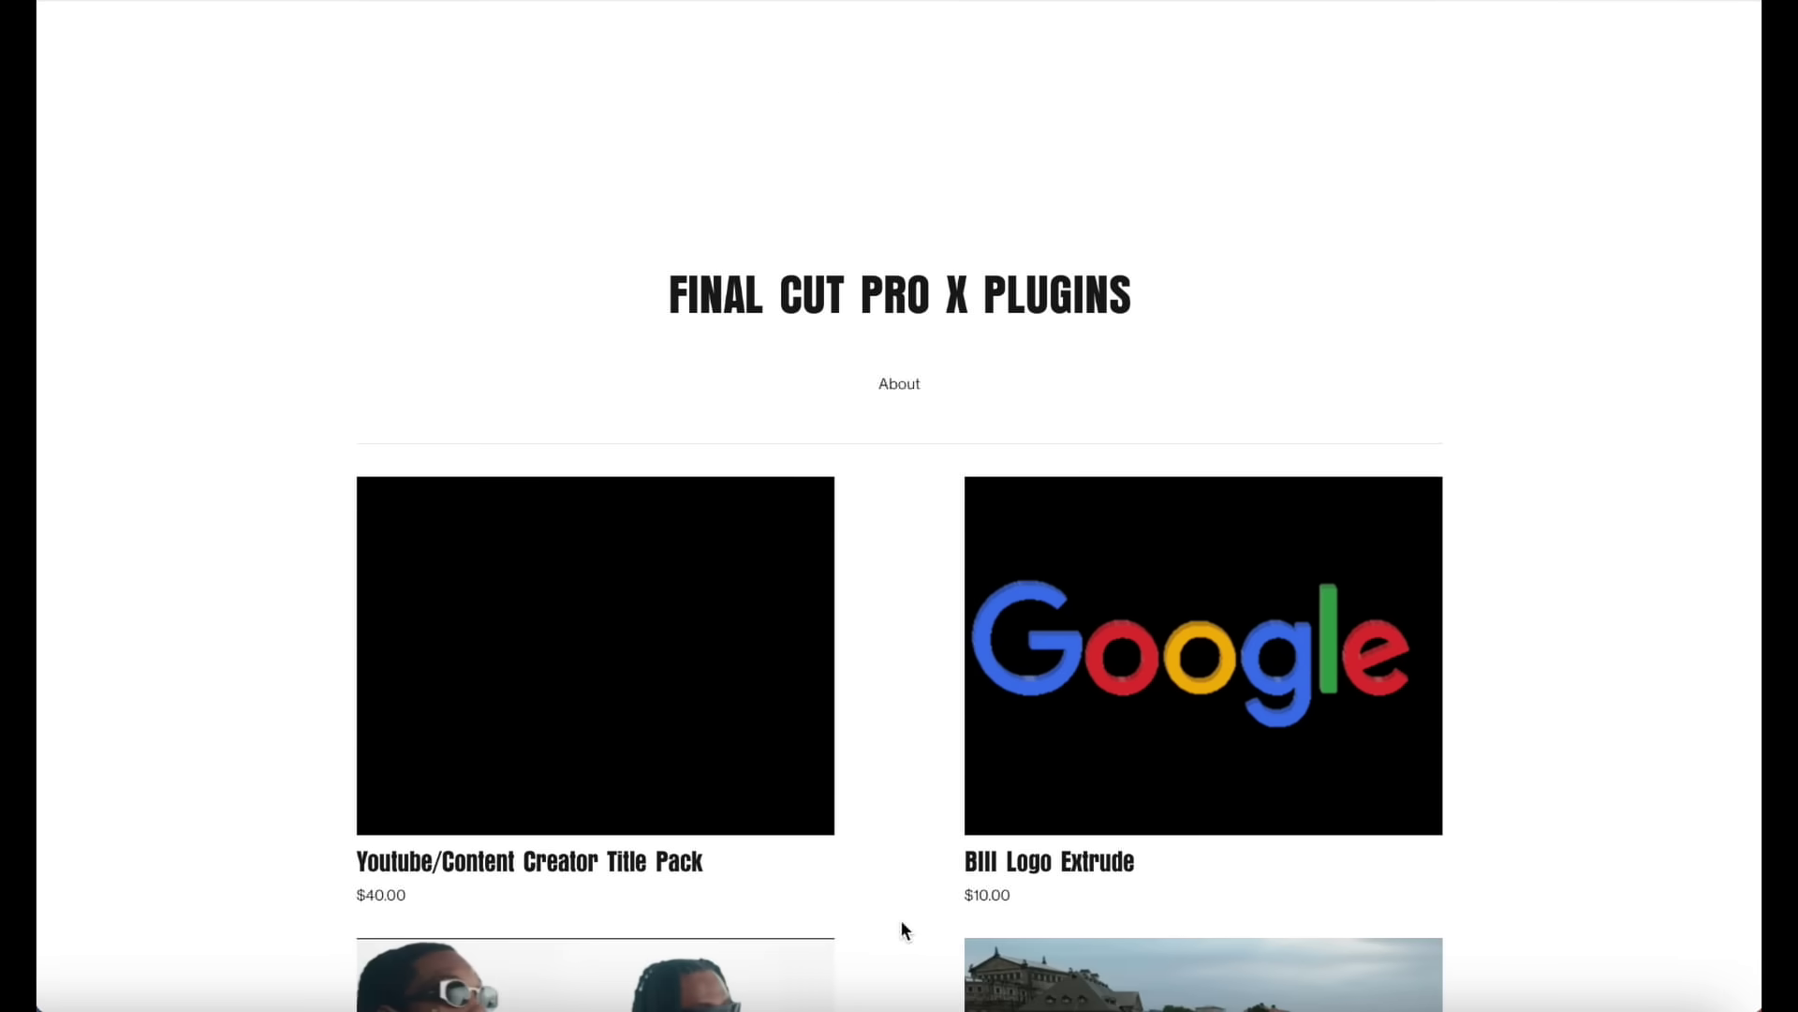
{"action": "scroll", "coordinate": [902, 923], "scroll_direction": "down", "scroll_amount": 9}
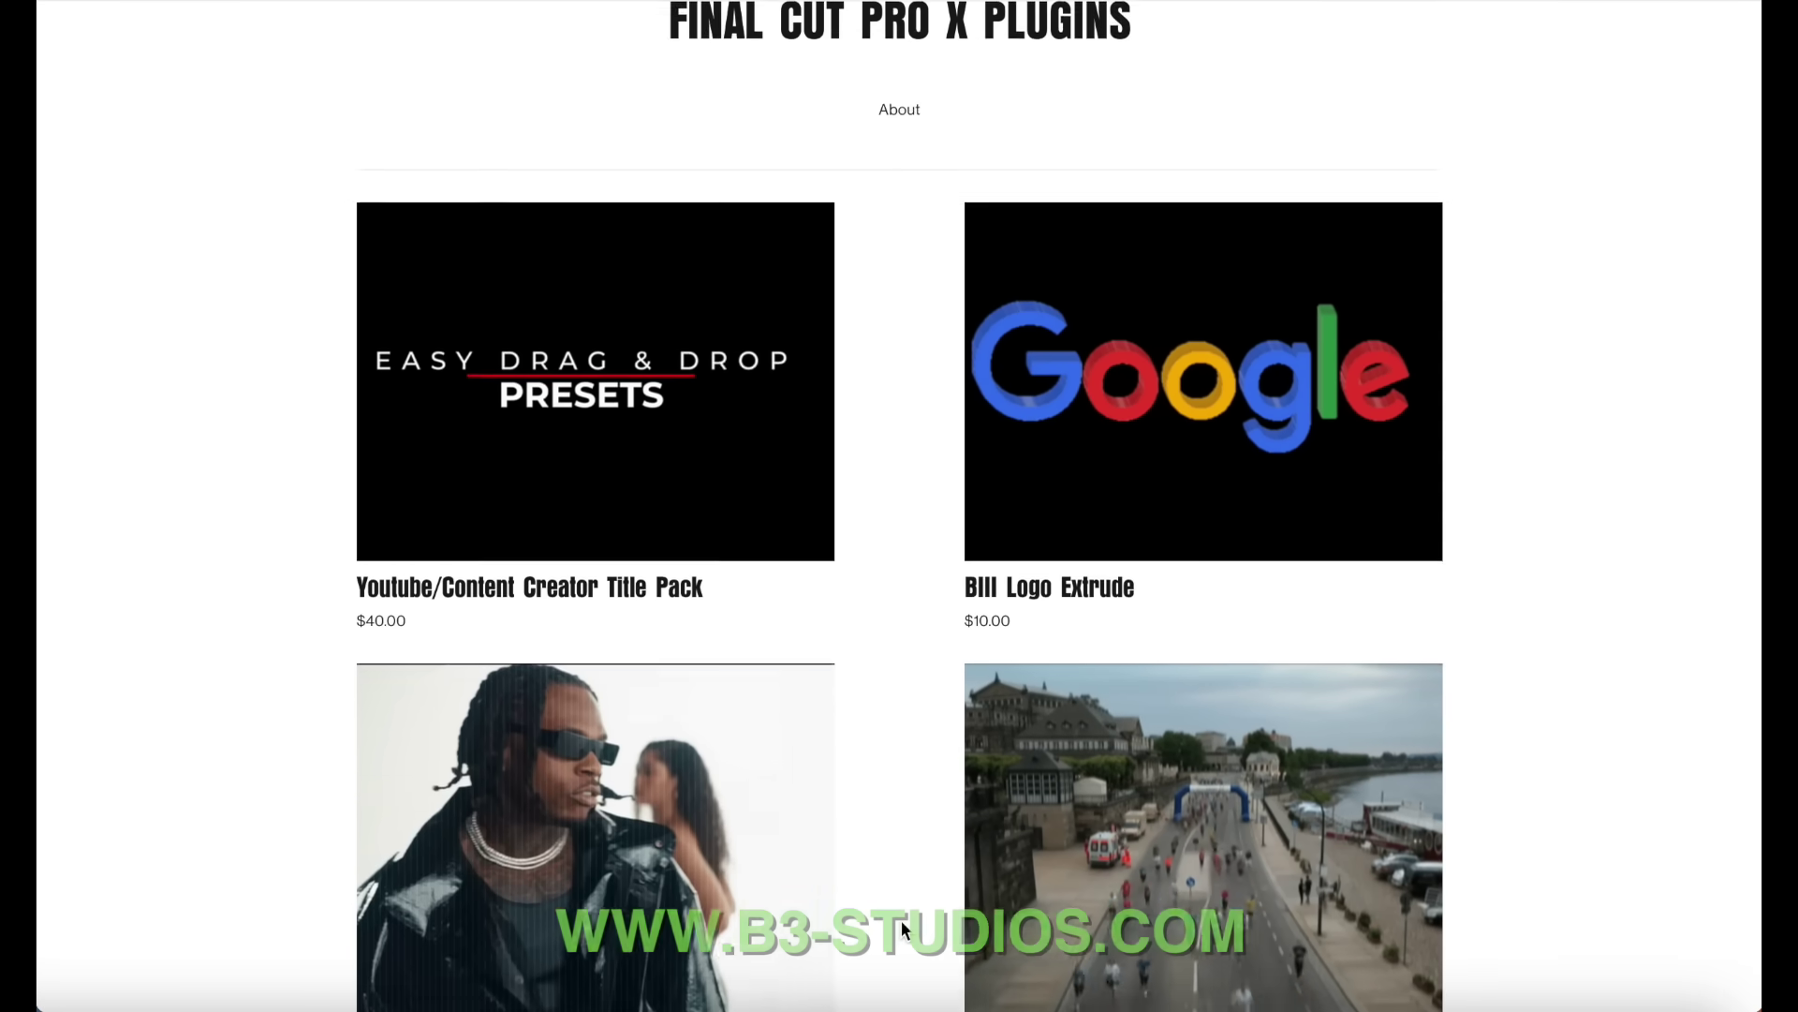
{"action": "scroll", "coordinate": [905, 930], "scroll_direction": "down", "scroll_amount": 10}
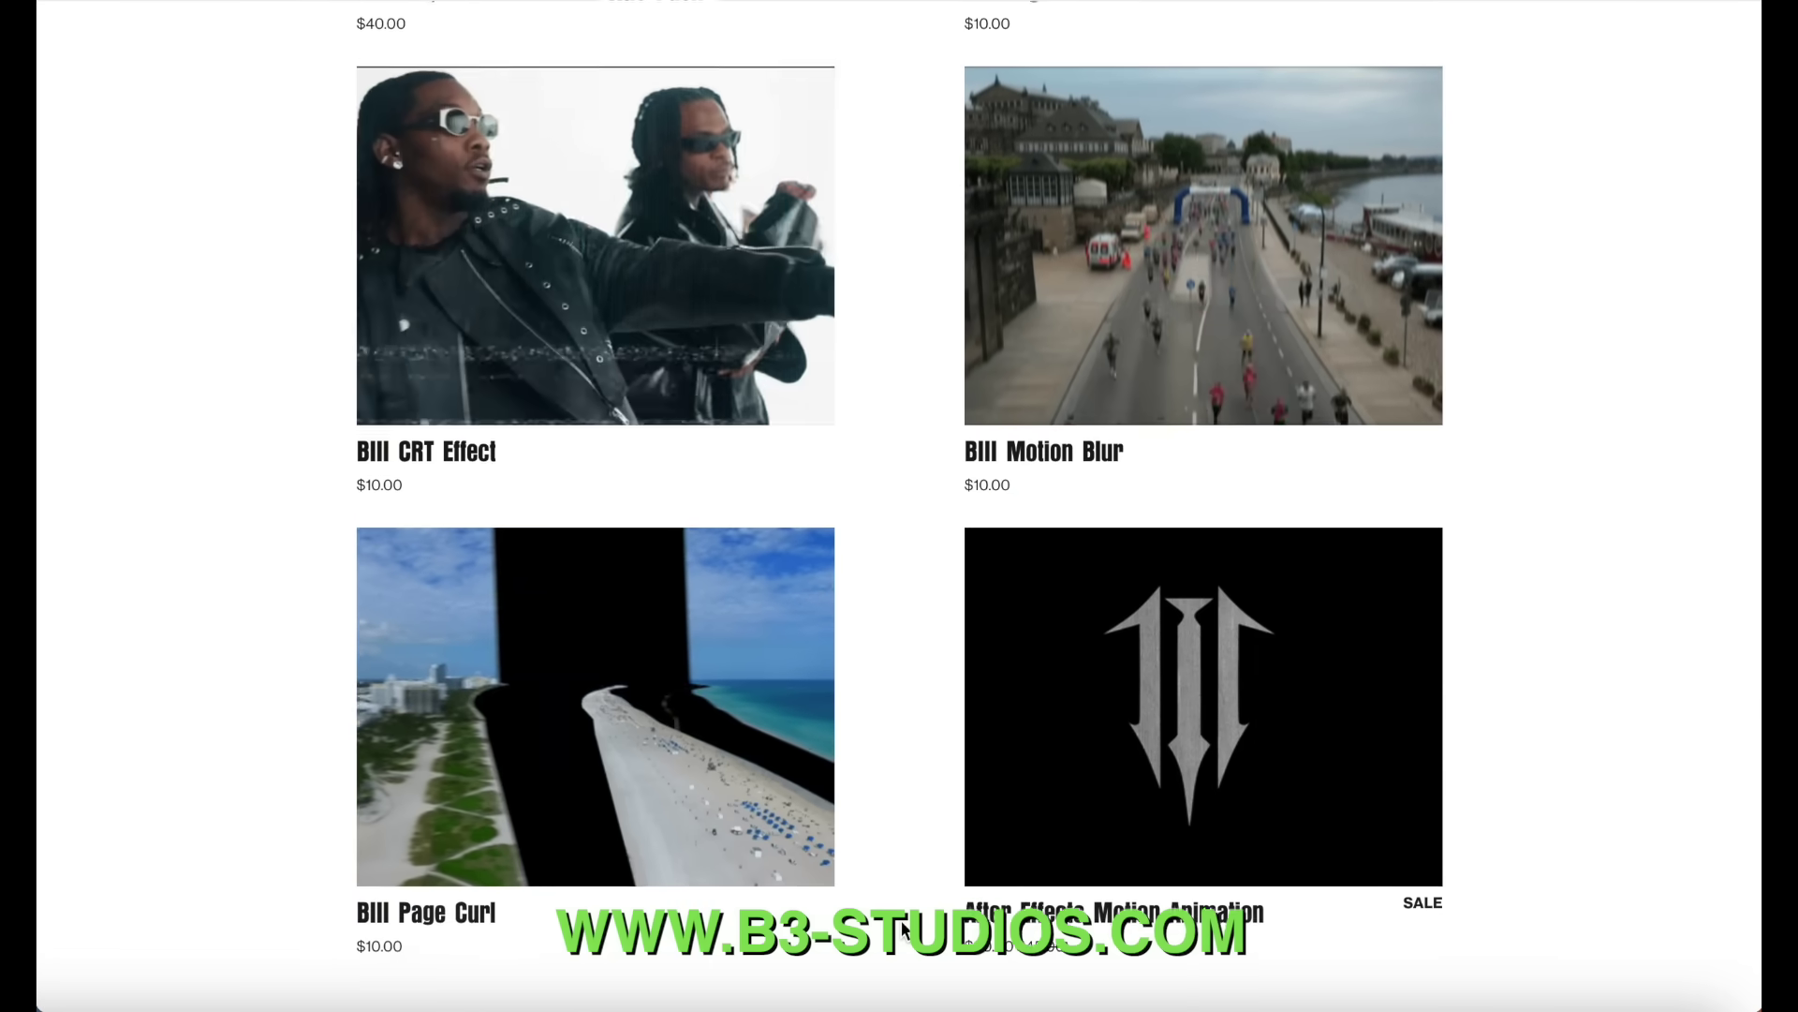
{"action": "scroll", "coordinate": [905, 930], "scroll_direction": "down", "scroll_amount": 11}
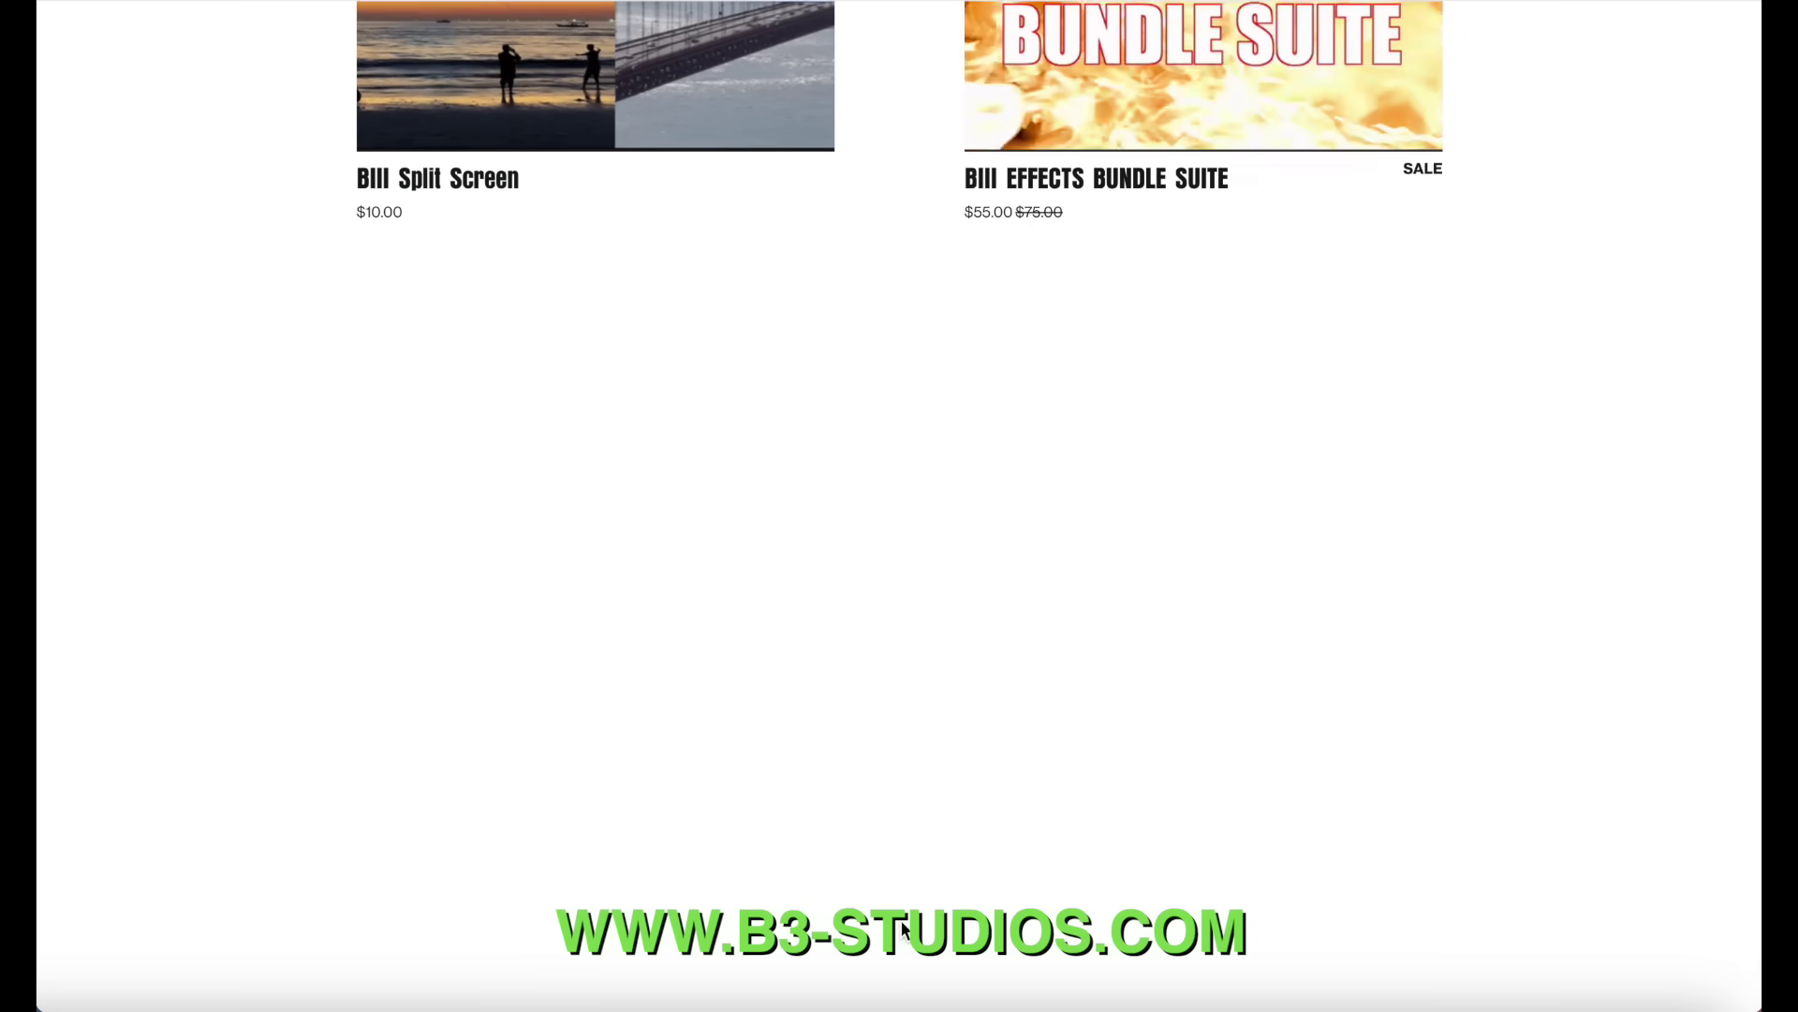
{"action": "scroll", "coordinate": [904, 930], "scroll_direction": "down", "scroll_amount": 4}
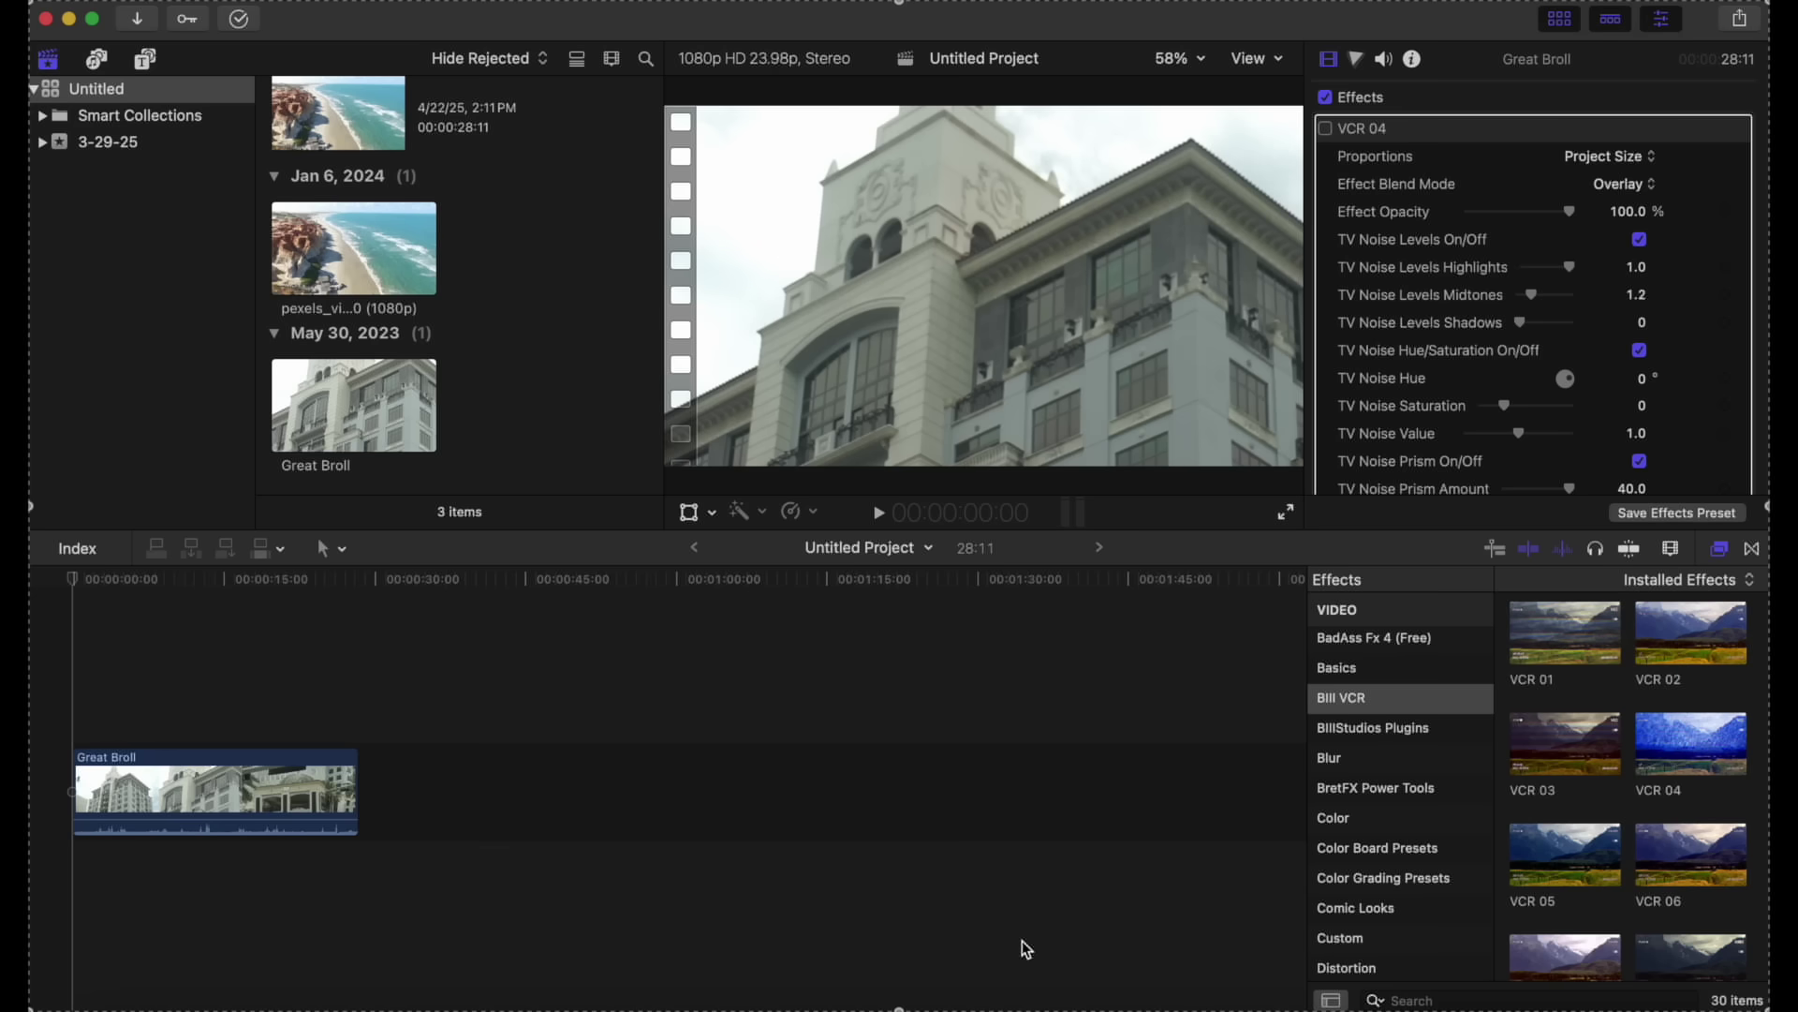
{"action": "key", "text": "space"}
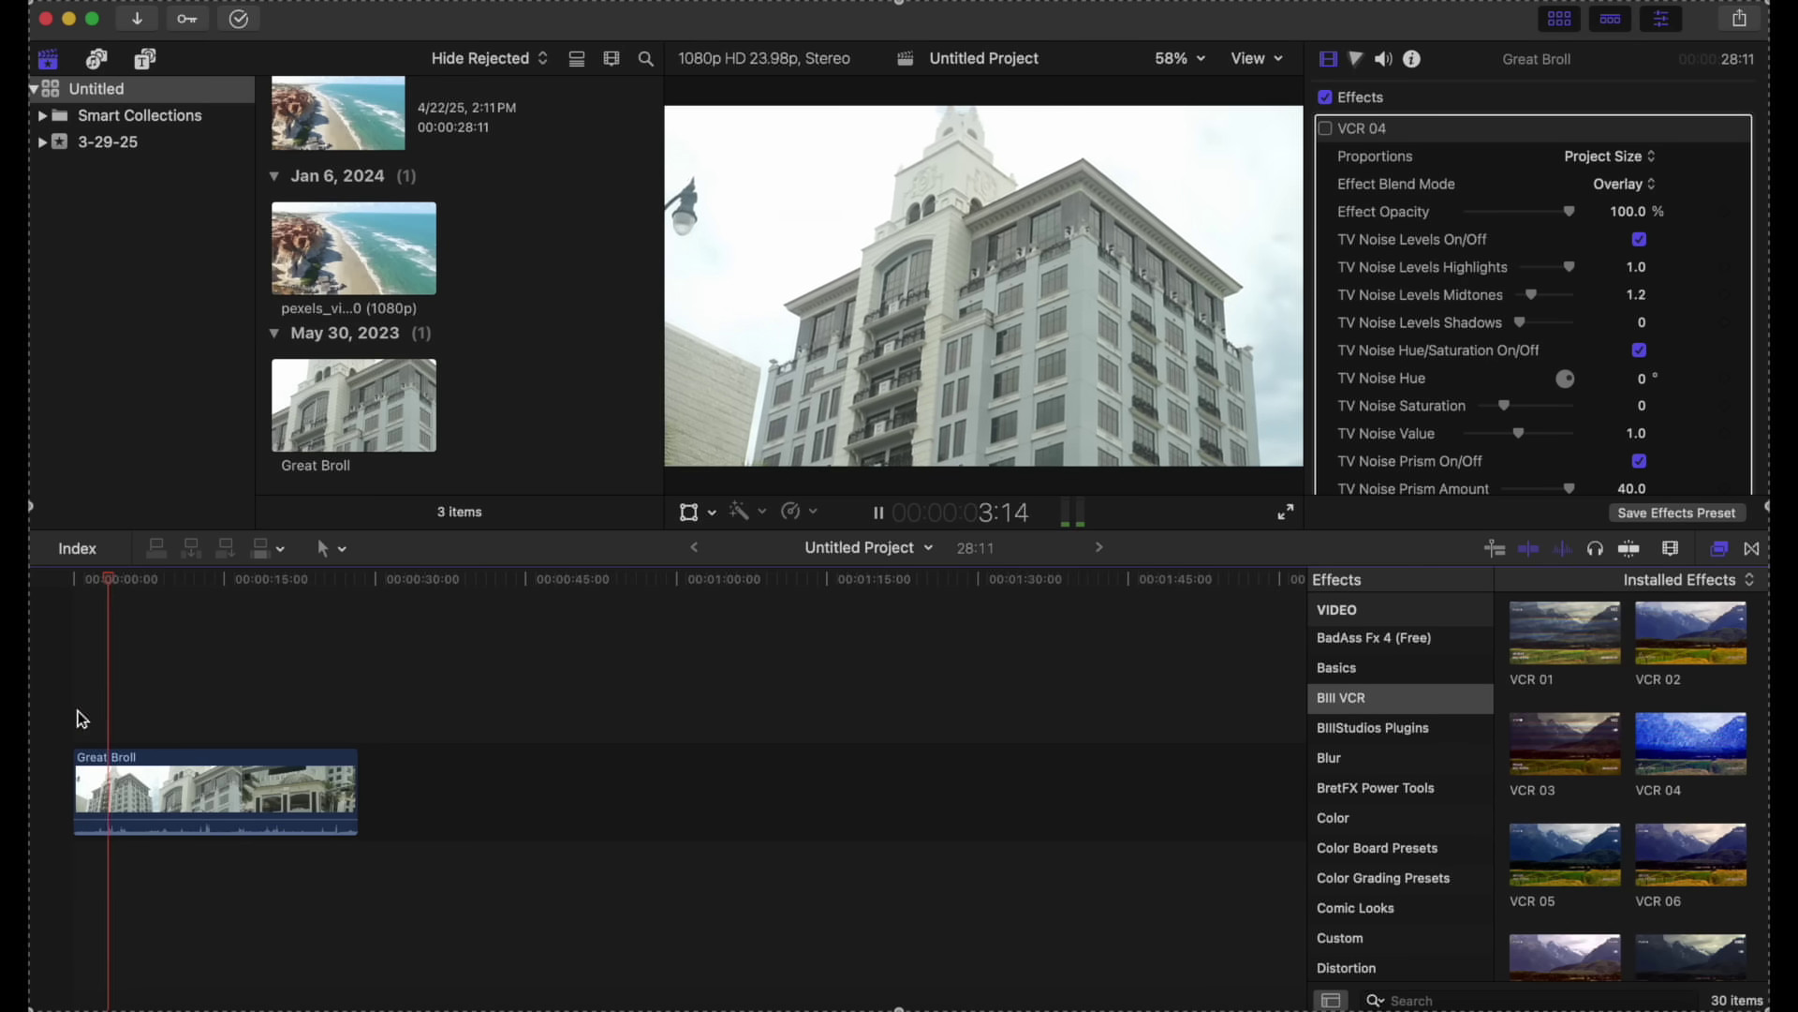
{"action": "key", "text": "space"}
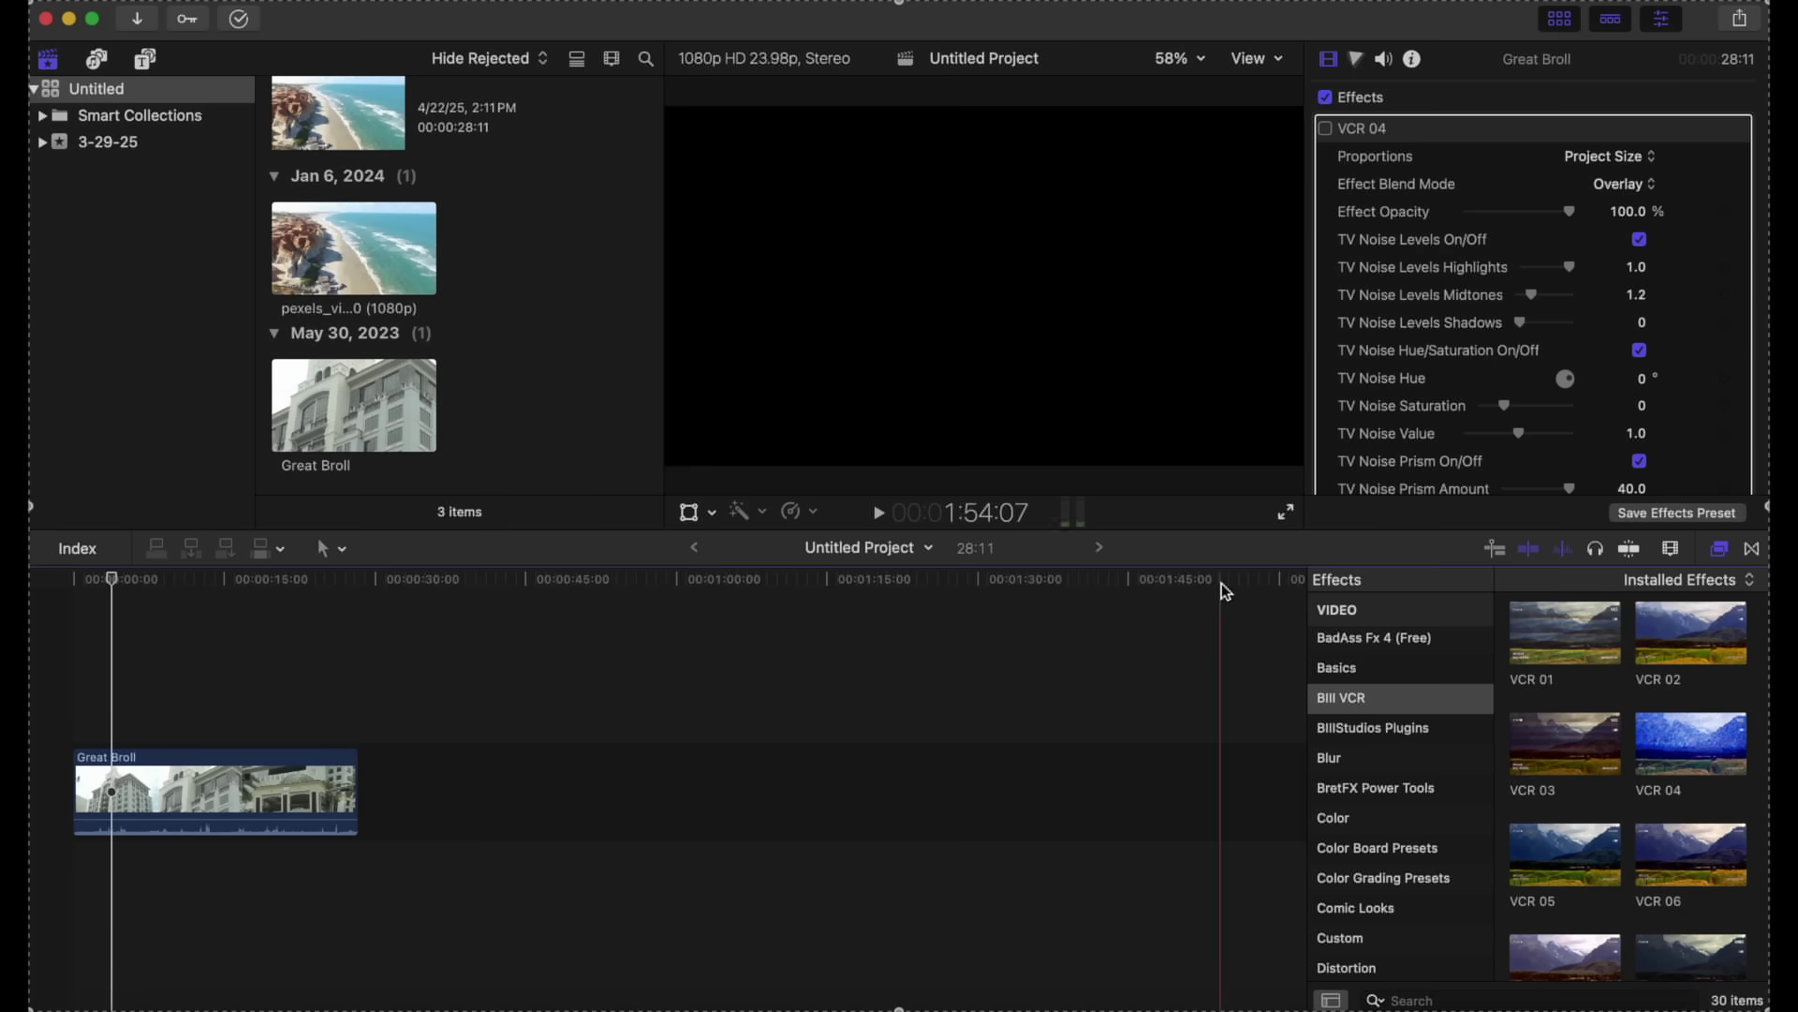
{"action": "left_click", "coordinate": [1360, 669]}
{"action": "scroll", "coordinate": [1366, 671], "scroll_direction": "up", "scroll_amount": 5}
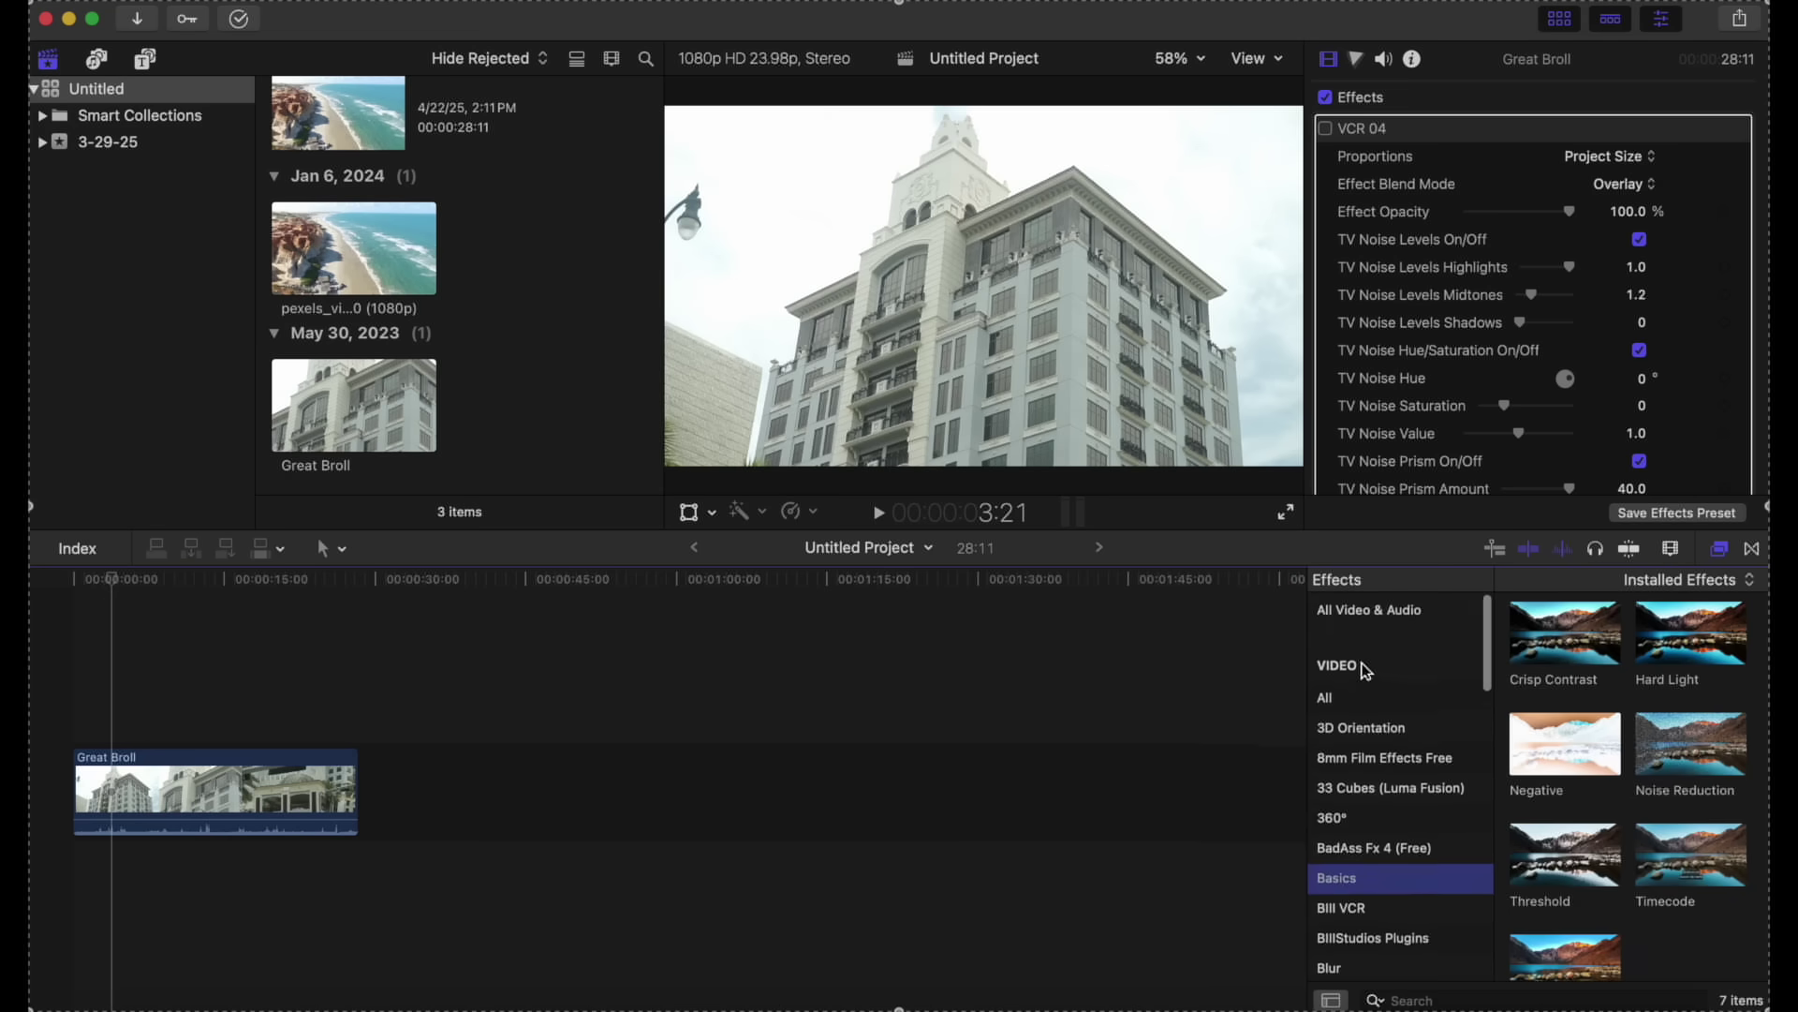
{"action": "left_click", "coordinate": [1361, 905]}
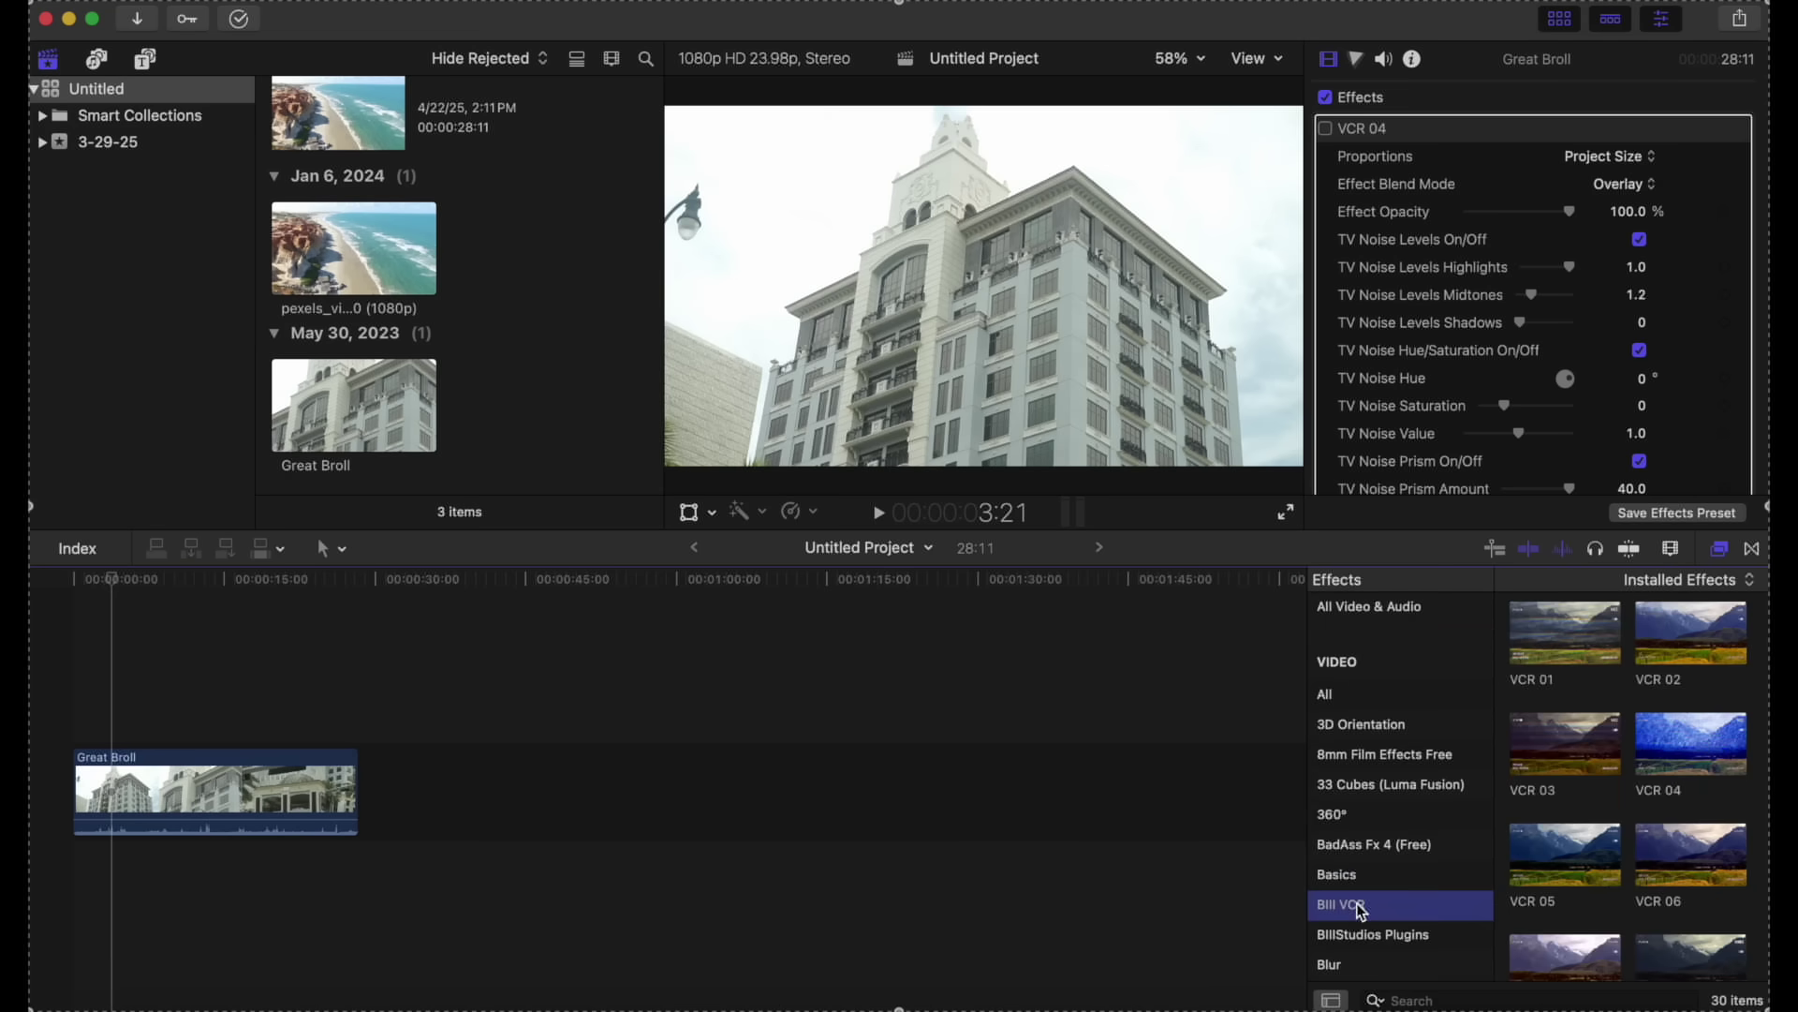
{"action": "scroll", "coordinate": [1546, 802], "scroll_direction": "down", "scroll_amount": 15}
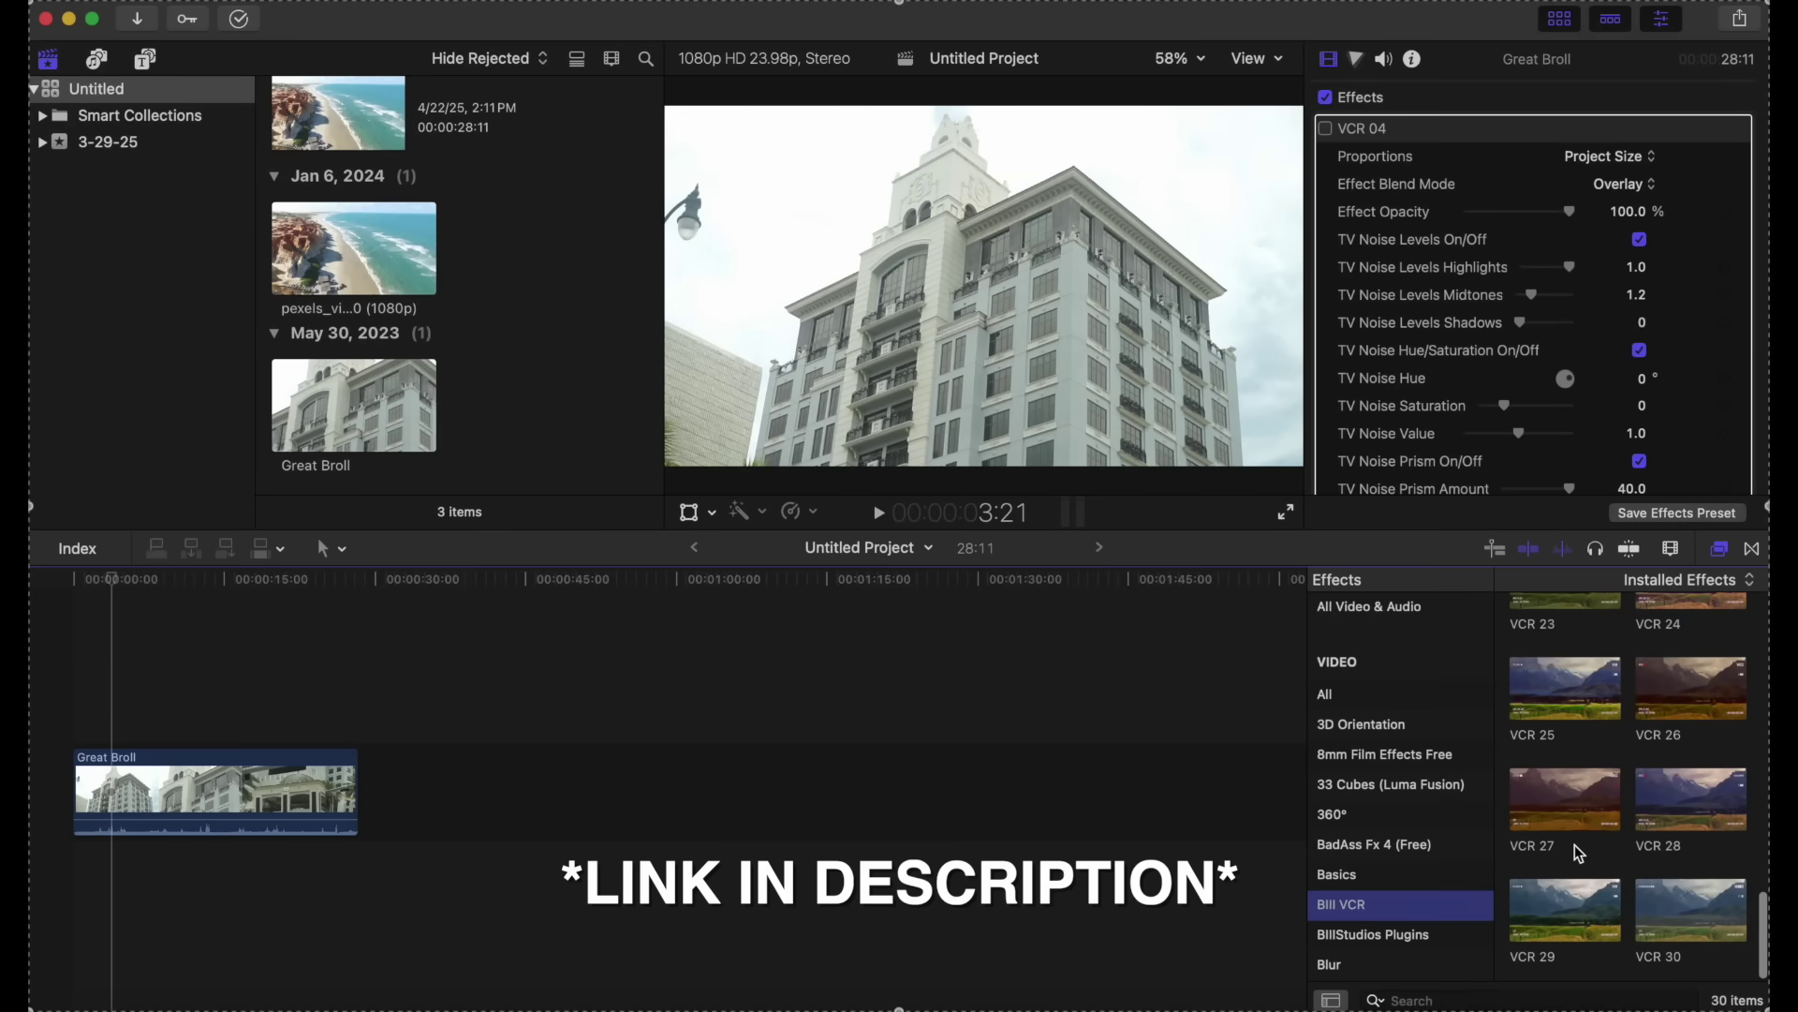
{"action": "scroll", "coordinate": [1577, 847], "scroll_direction": "up", "scroll_amount": 15}
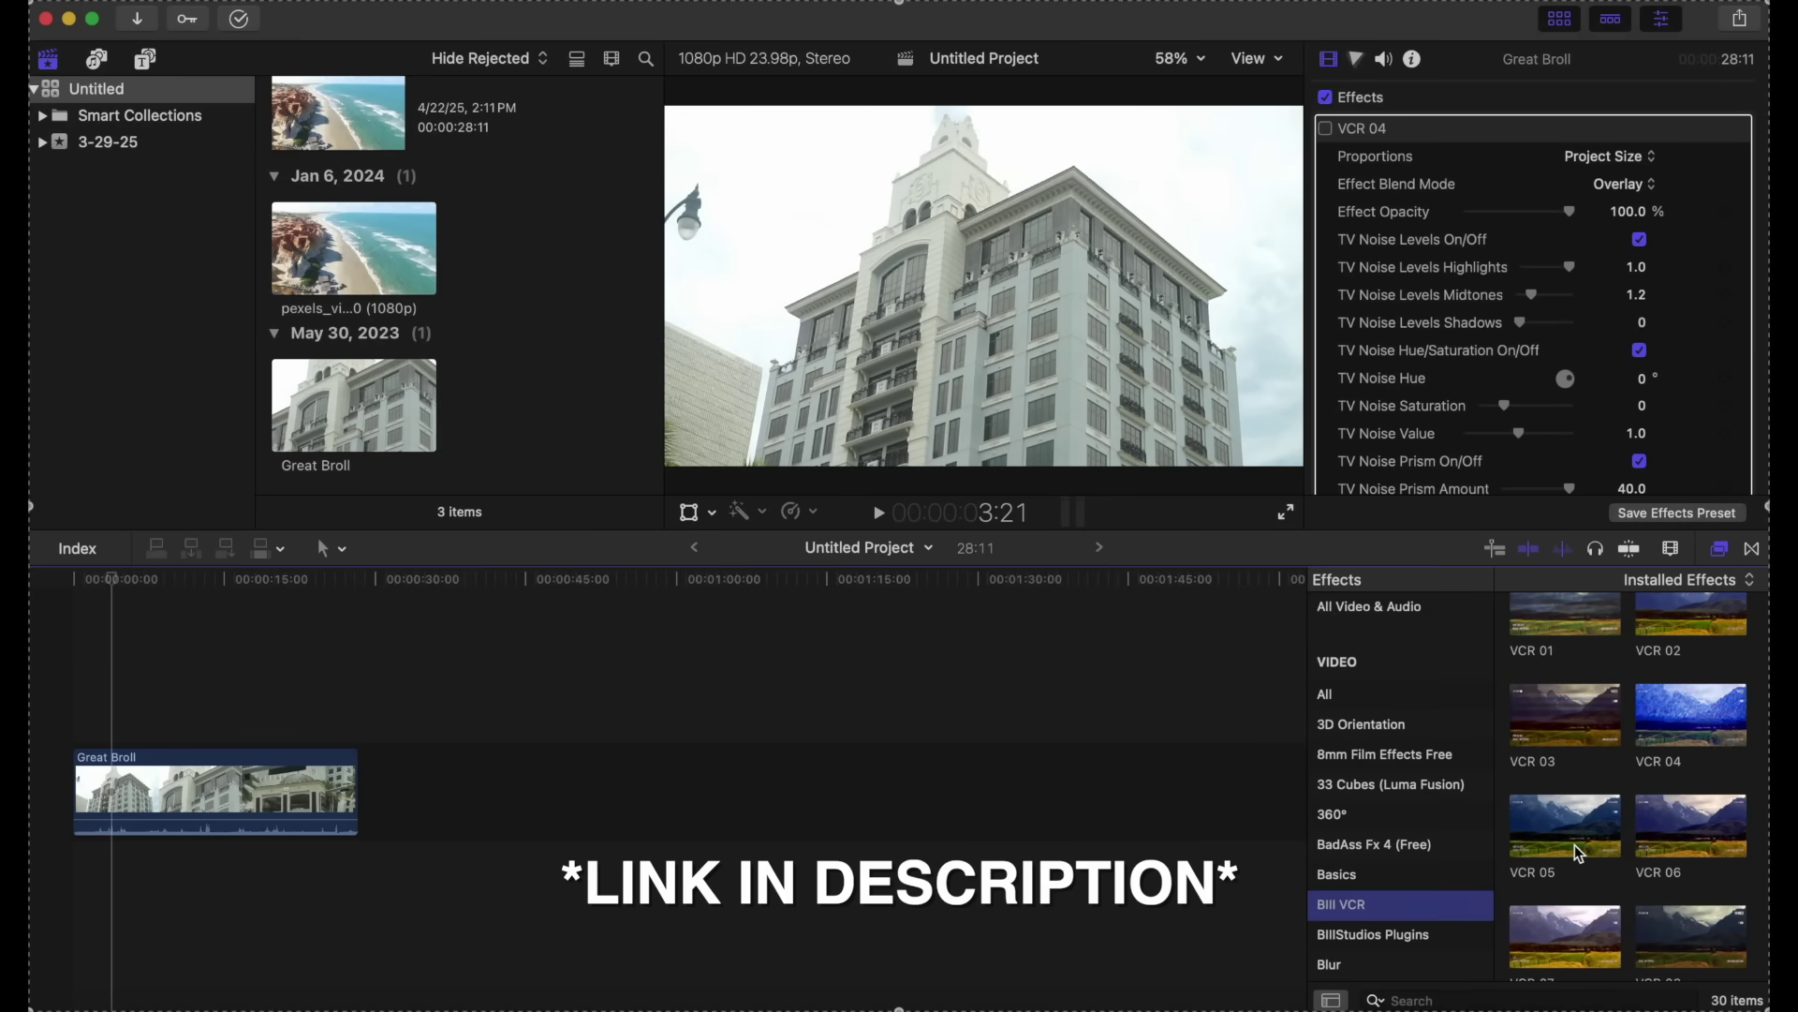
{"action": "scroll", "coordinate": [1575, 845], "scroll_direction": "up", "scroll_amount": 2}
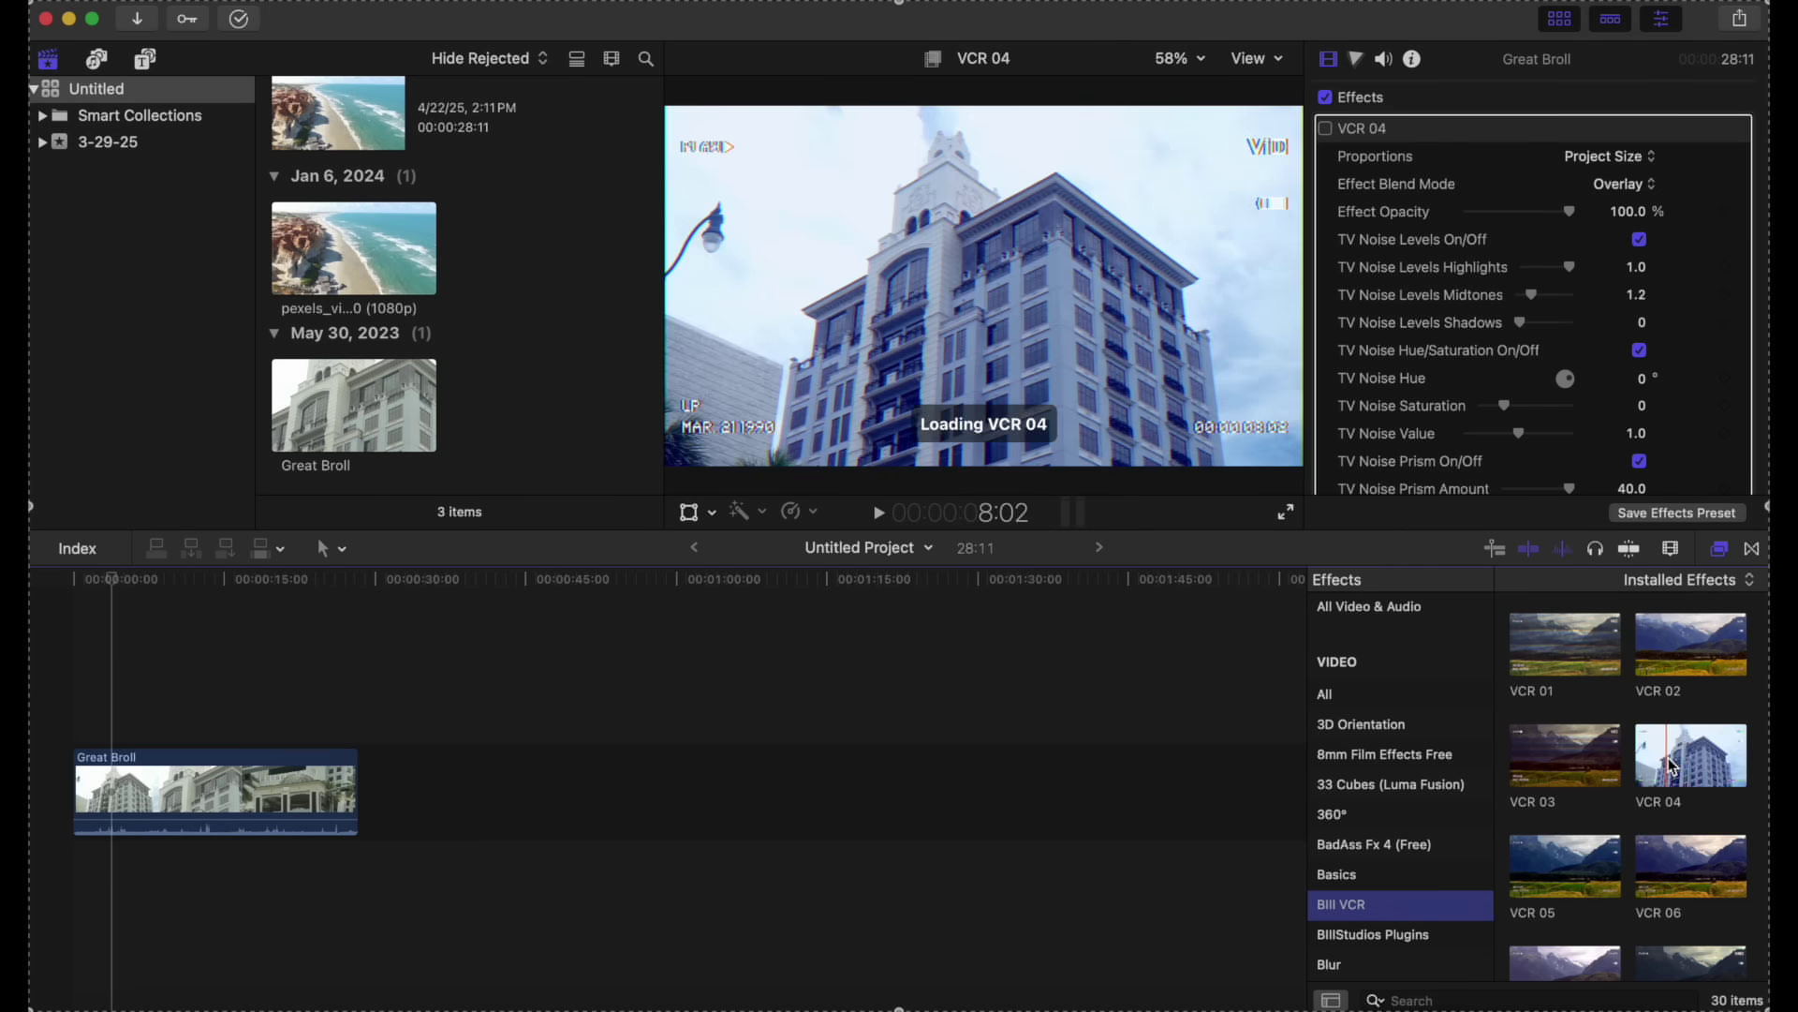
- Apply VCR 04 to the Great Broll clip and play it from the start to preview the look
{"action": "left_click_drag", "start_coordinate": [1654, 765], "coordinate": [188, 790]}
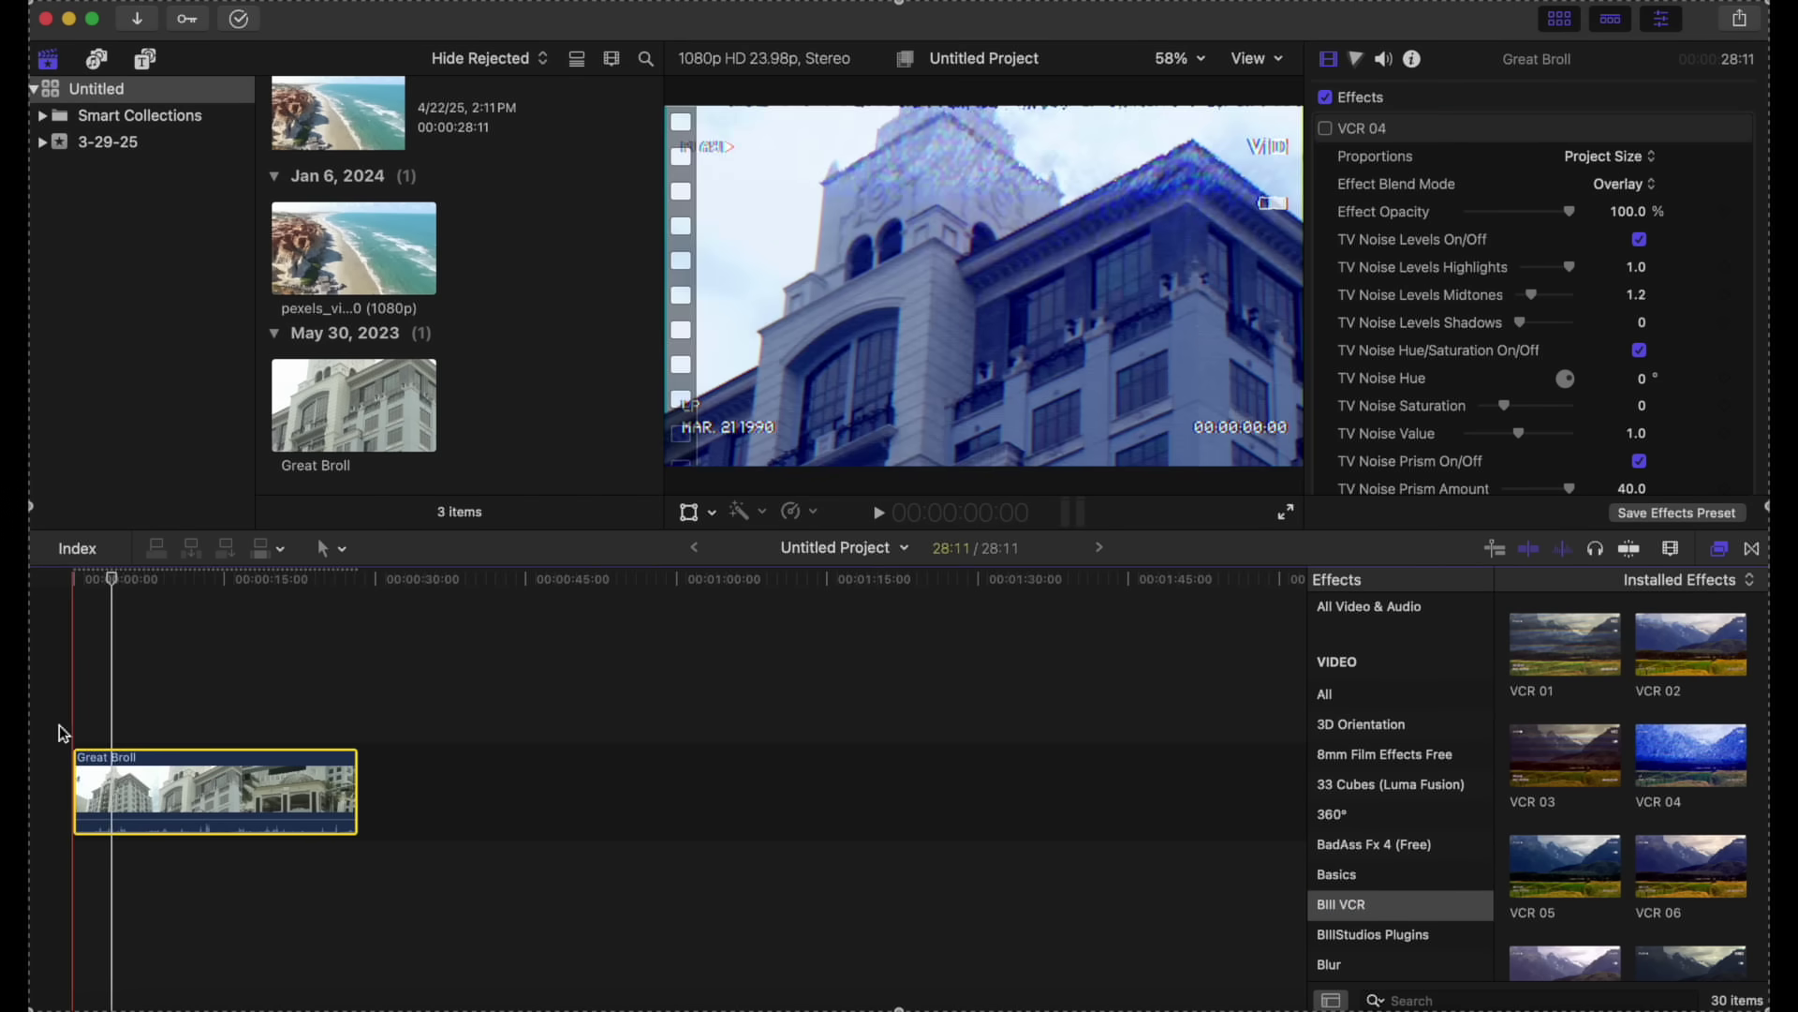
{"action": "left_click", "coordinate": [75, 722]}
{"action": "key", "text": "space"}
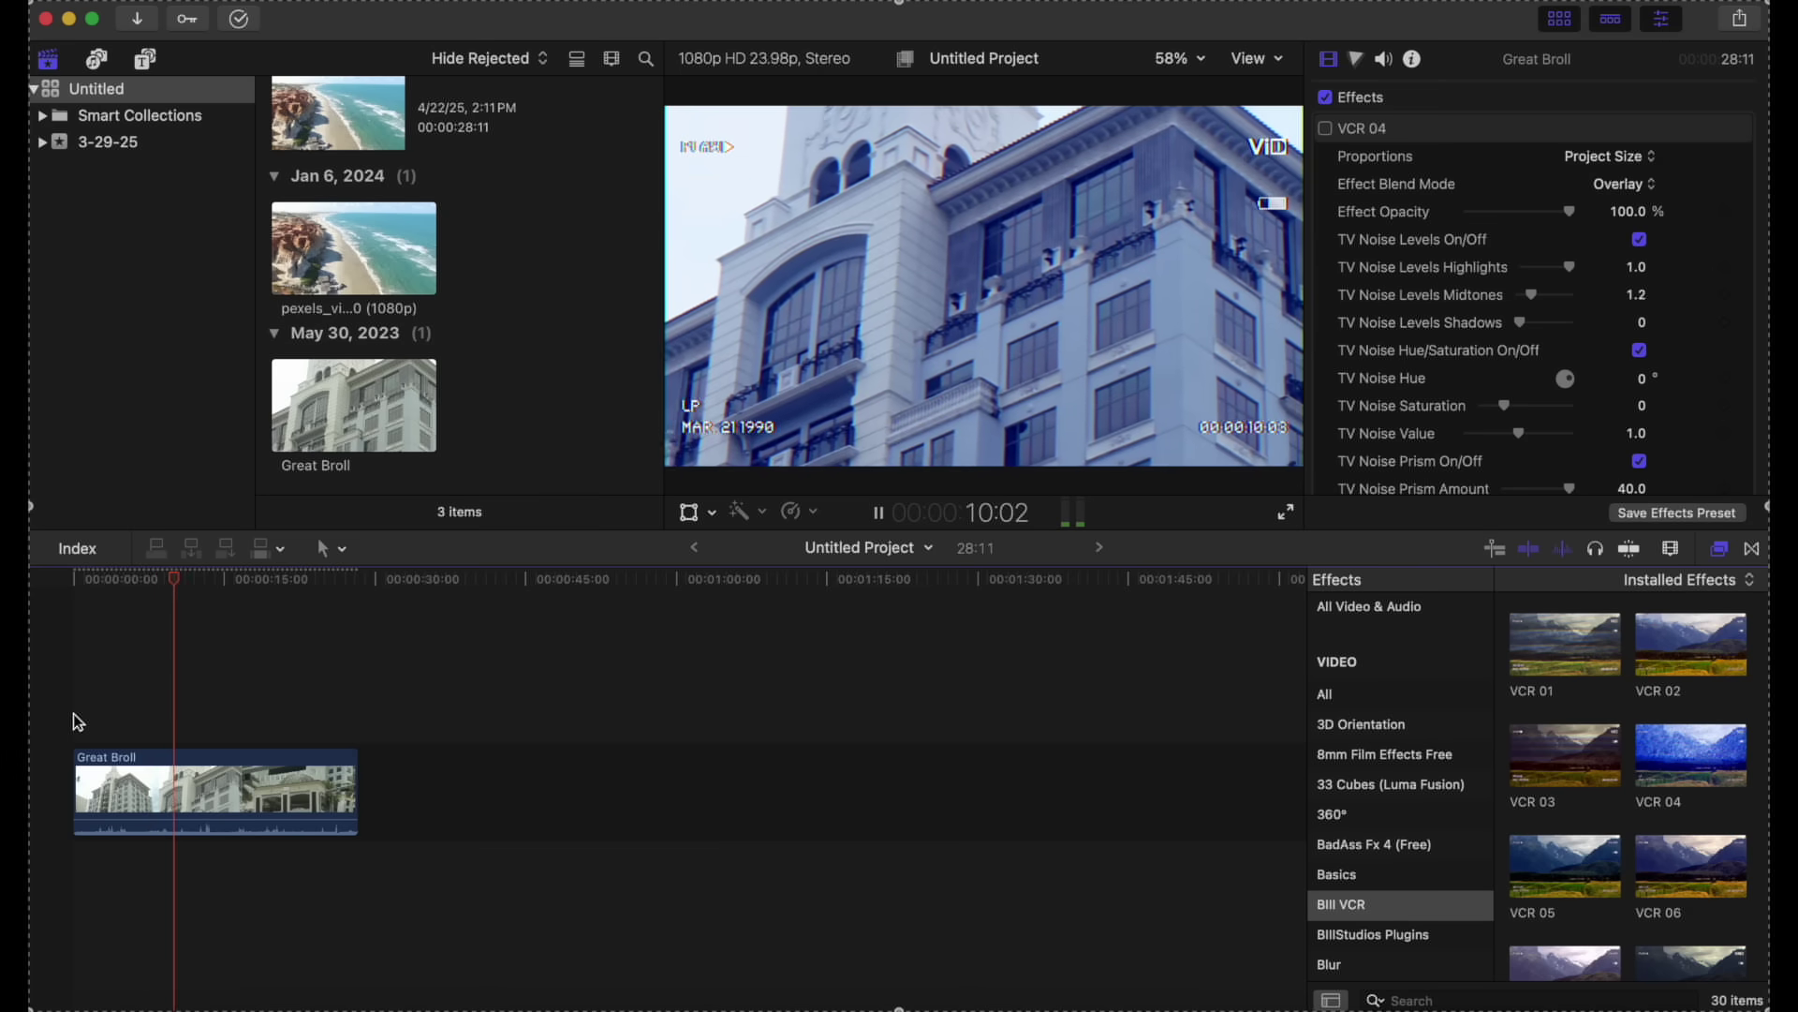
{"action": "key", "text": "space"}
{"action": "left_click", "coordinate": [89, 778]}
- Lower the VCR 04 Effect Opacity to 77.11%
{"action": "left_click", "coordinate": [1585, 137]}
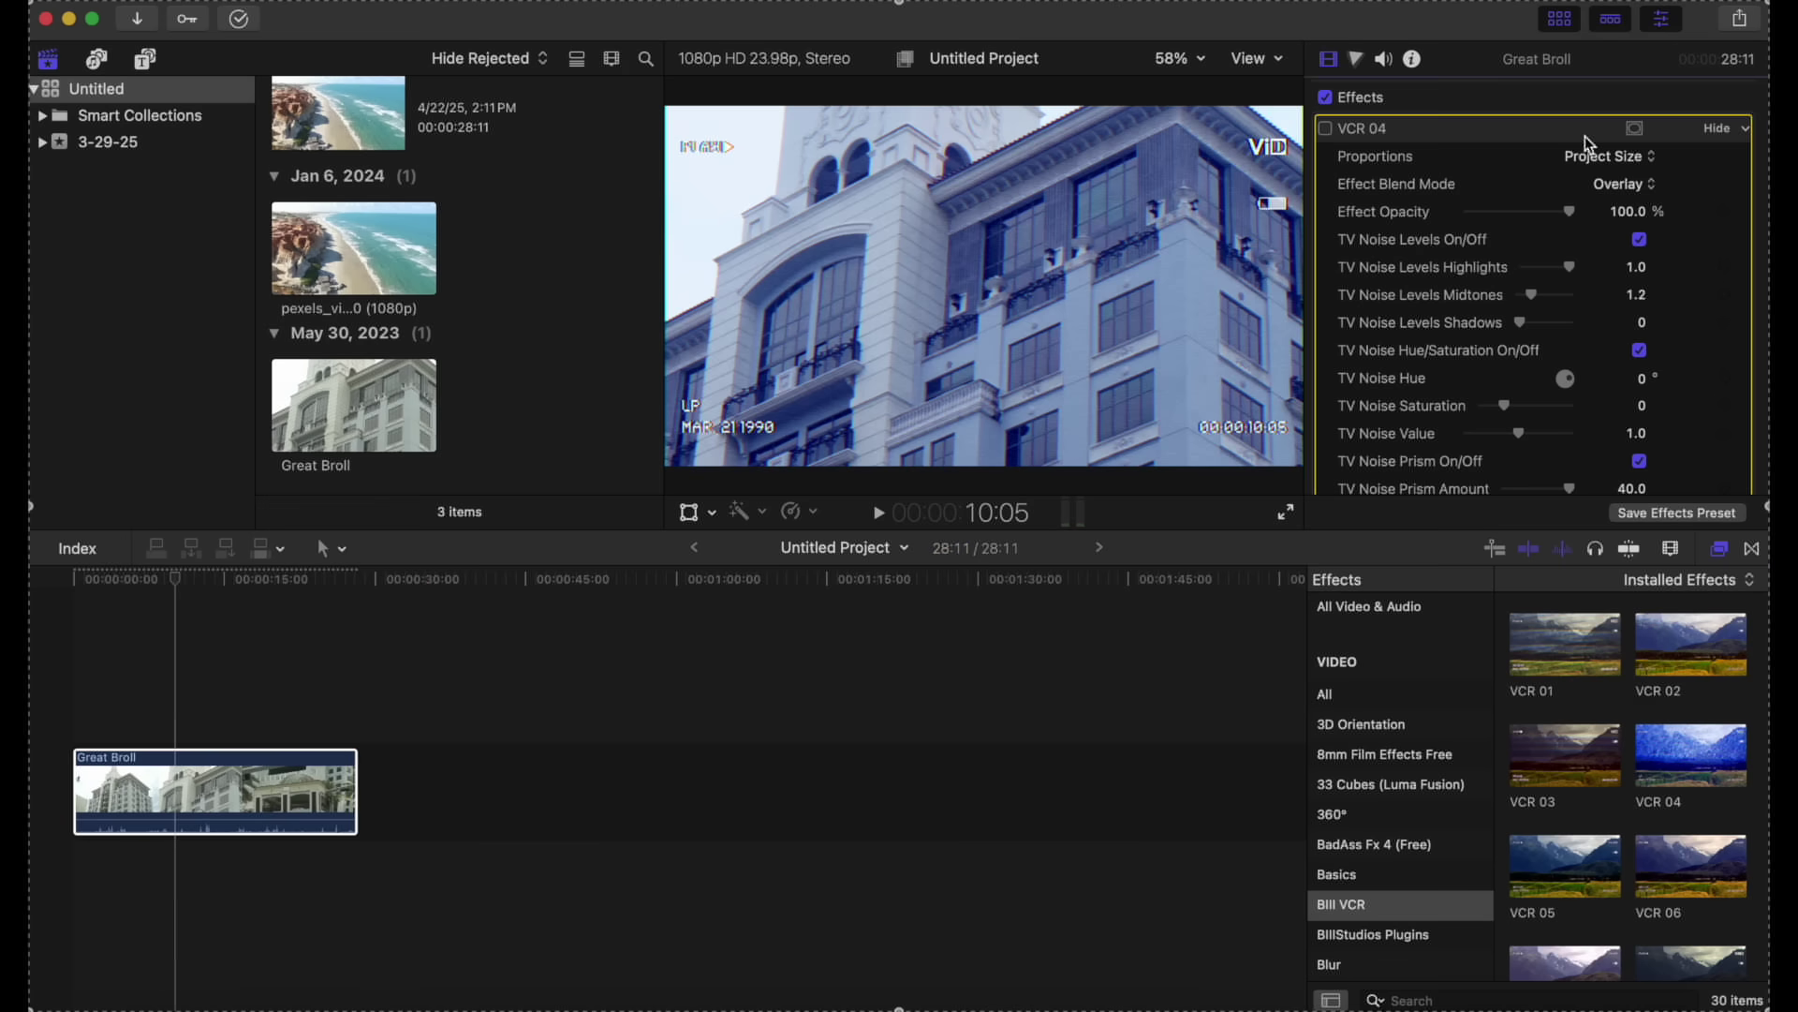
{"action": "scroll", "coordinate": [1555, 169], "scroll_direction": "down", "scroll_amount": 2}
{"action": "scroll", "coordinate": [1553, 169], "scroll_direction": "up", "scroll_amount": 2}
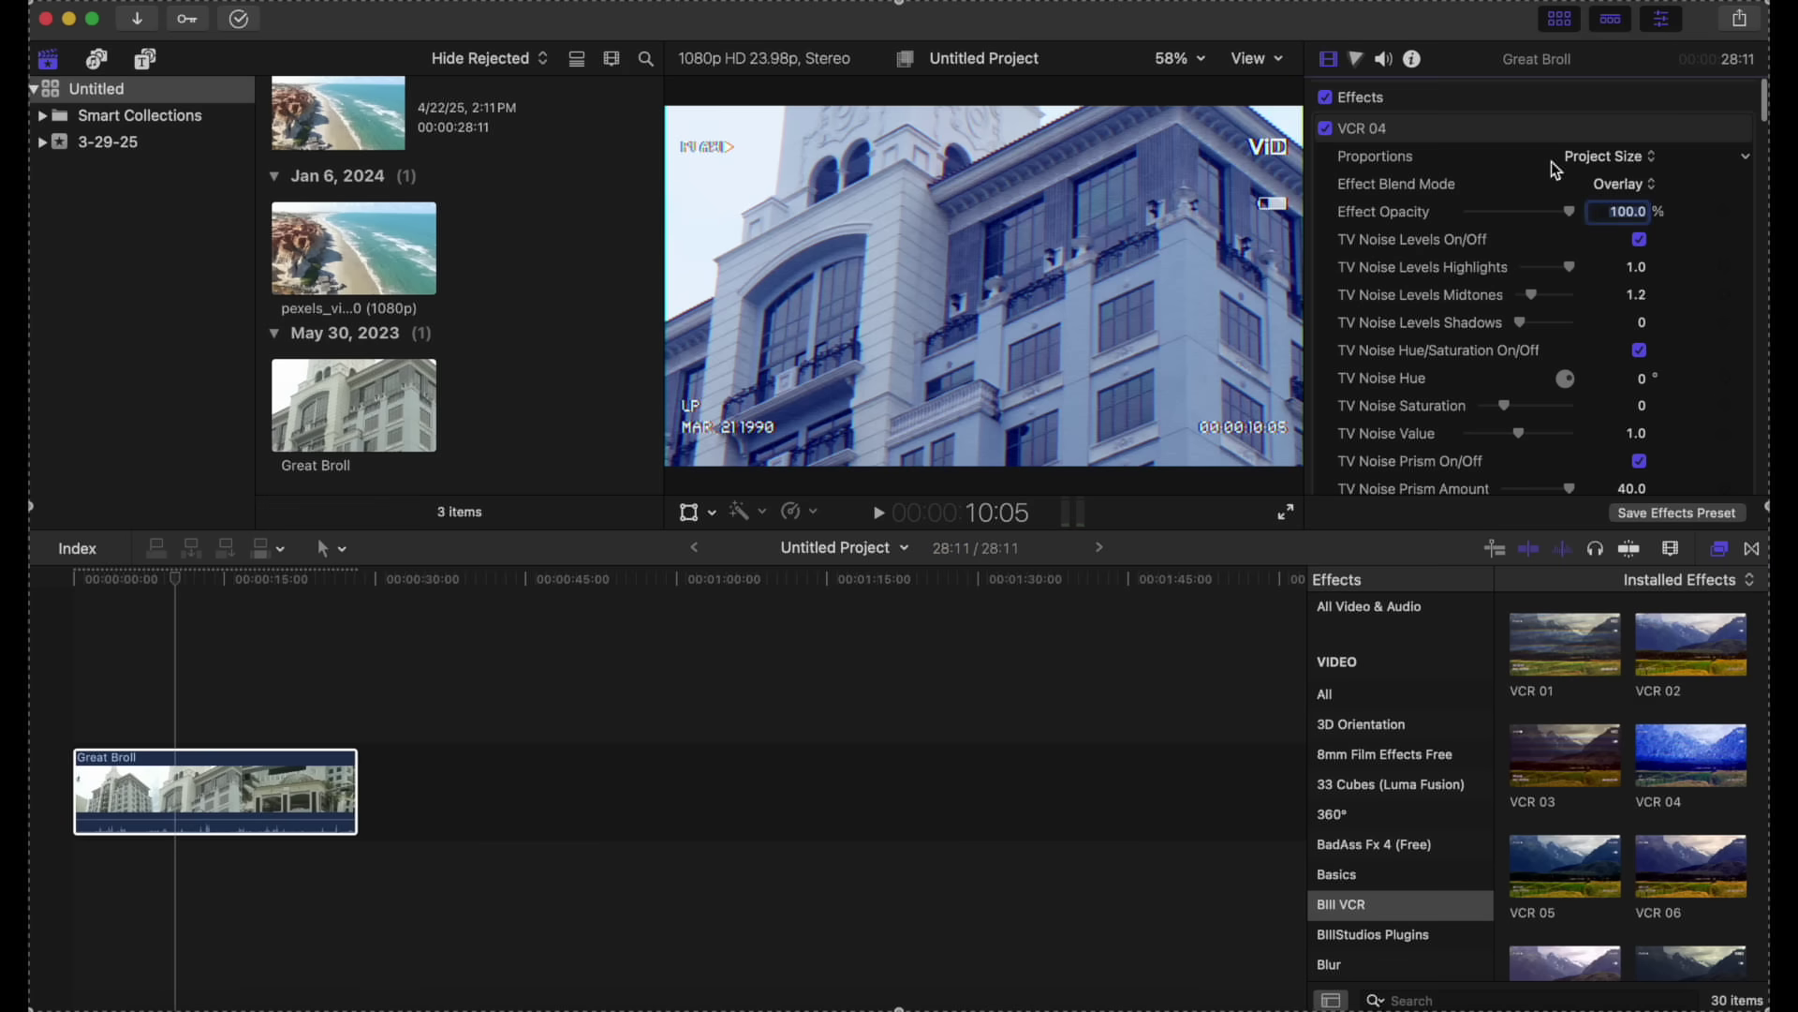
{"action": "left_click", "coordinate": [1492, 138]}
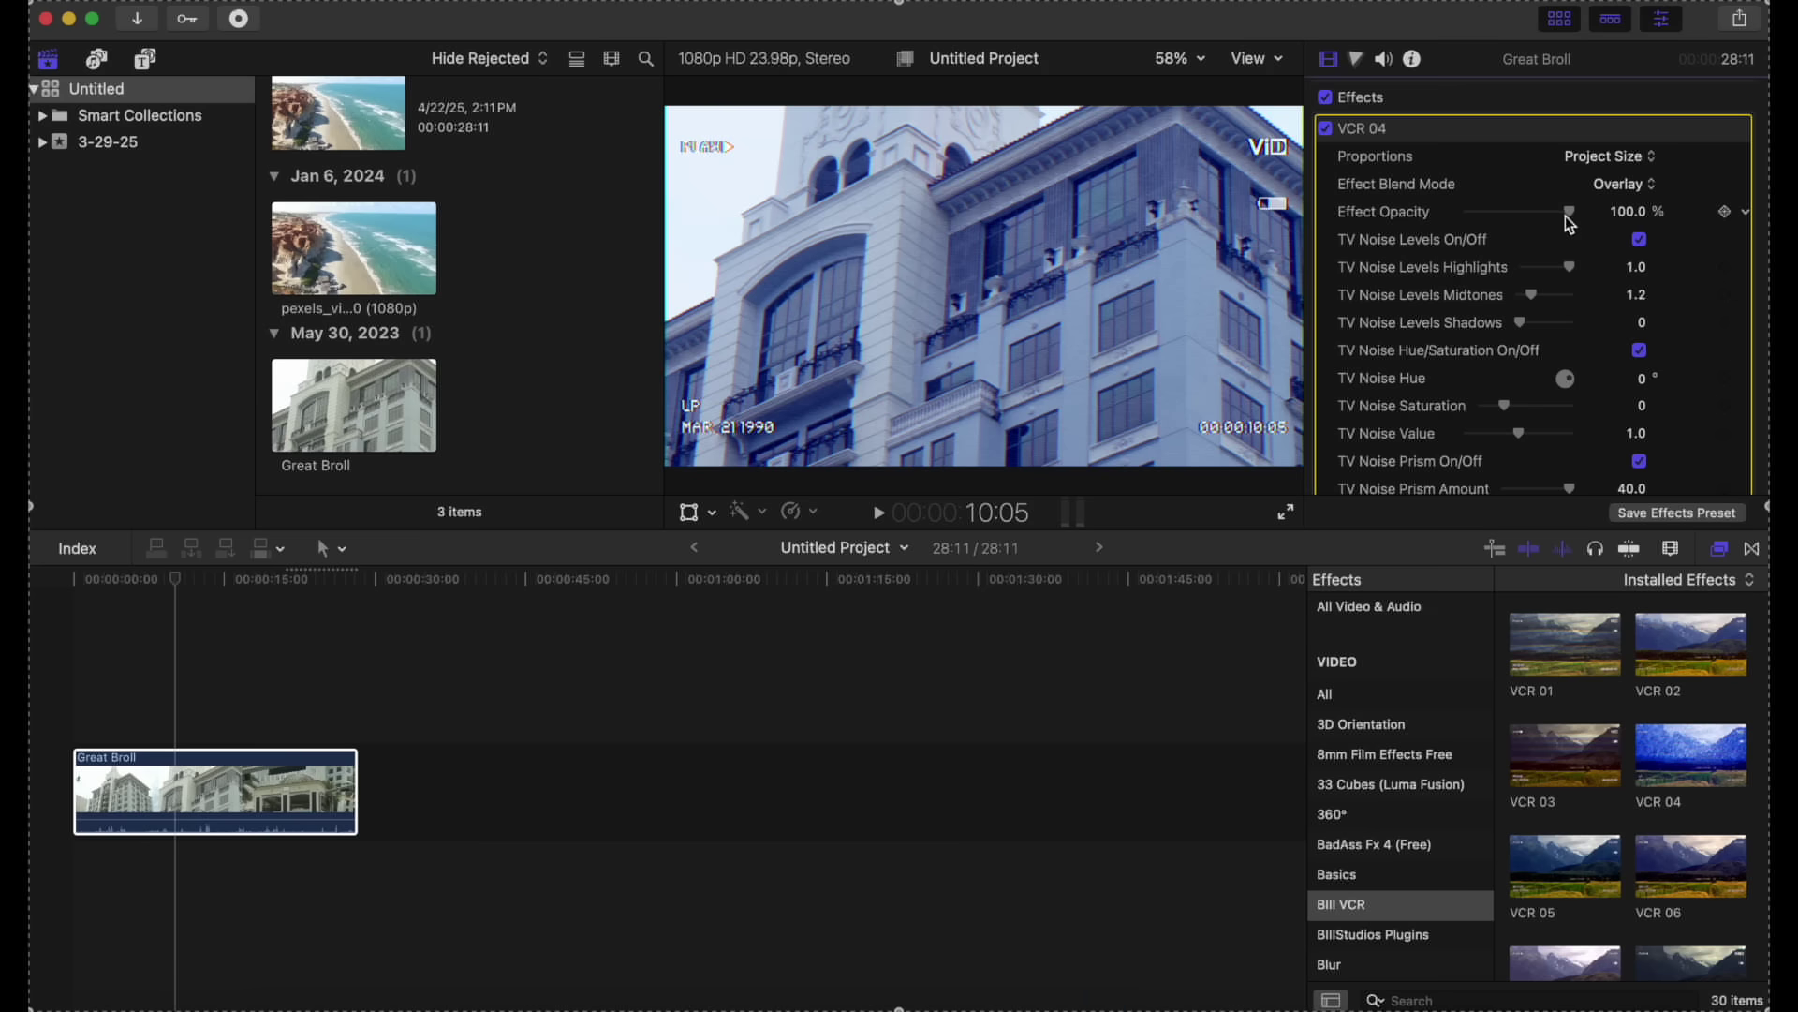
{"action": "mouse_move", "coordinate": [1571, 218]}
{"action": "left_mouse_down"}
{"action": "mouse_move", "coordinate": [1504, 225]}
{"action": "mouse_move", "coordinate": [1547, 223]}
{"action": "left_mouse_up"}
- Tint the VCR 04 Color Balance Shadows toward green
{"action": "scroll", "coordinate": [1571, 306], "scroll_direction": "down", "scroll_amount": 5}
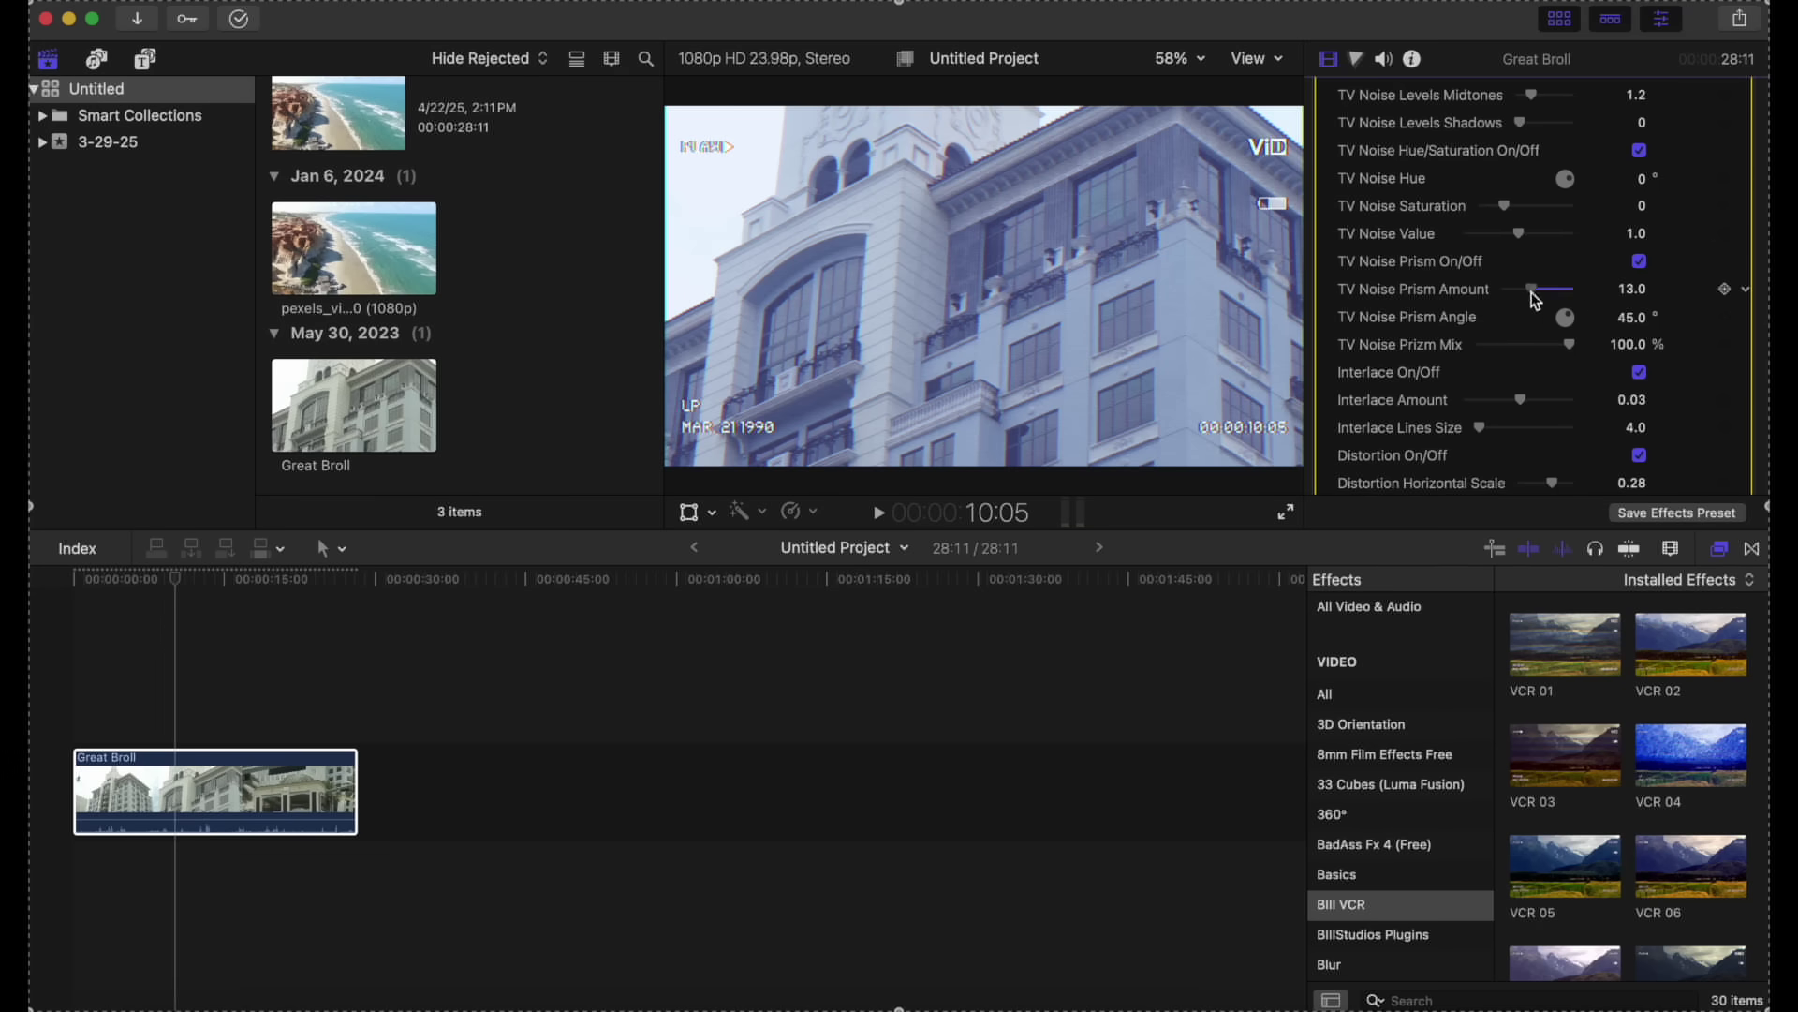
{"action": "scroll", "coordinate": [1574, 298], "scroll_direction": "down", "scroll_amount": 6}
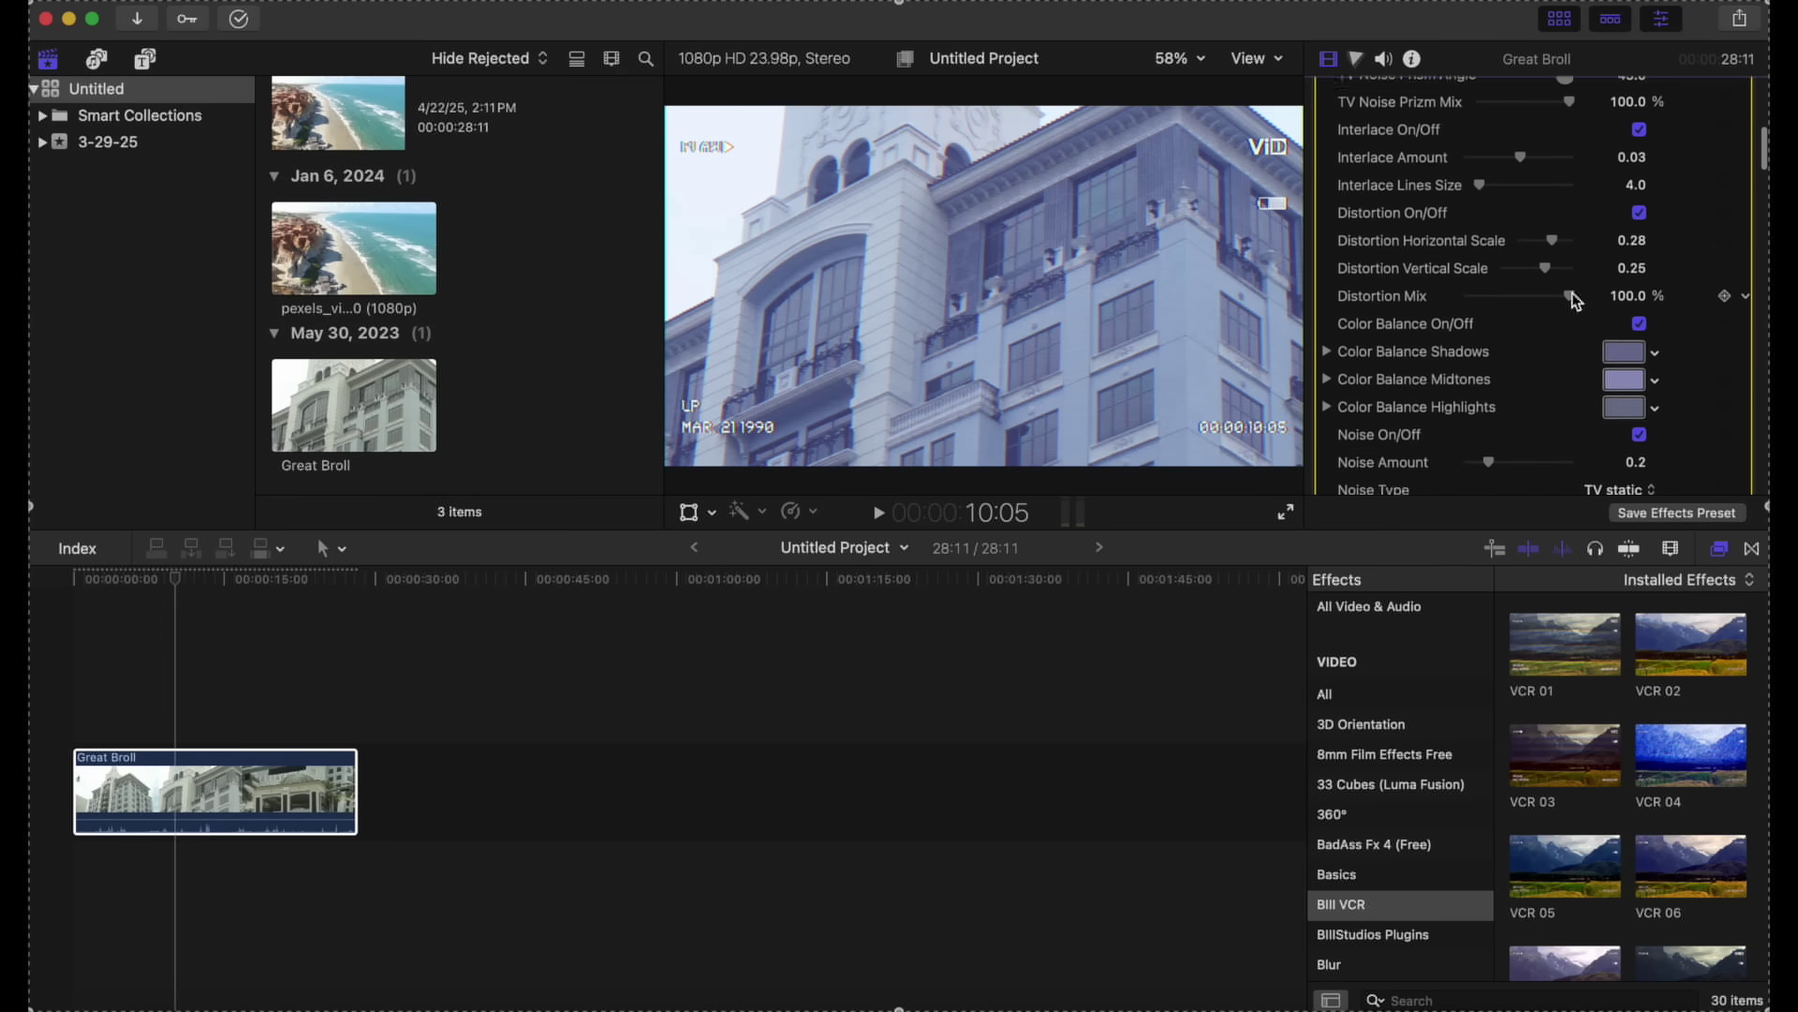
{"action": "left_click", "coordinate": [1622, 333]}
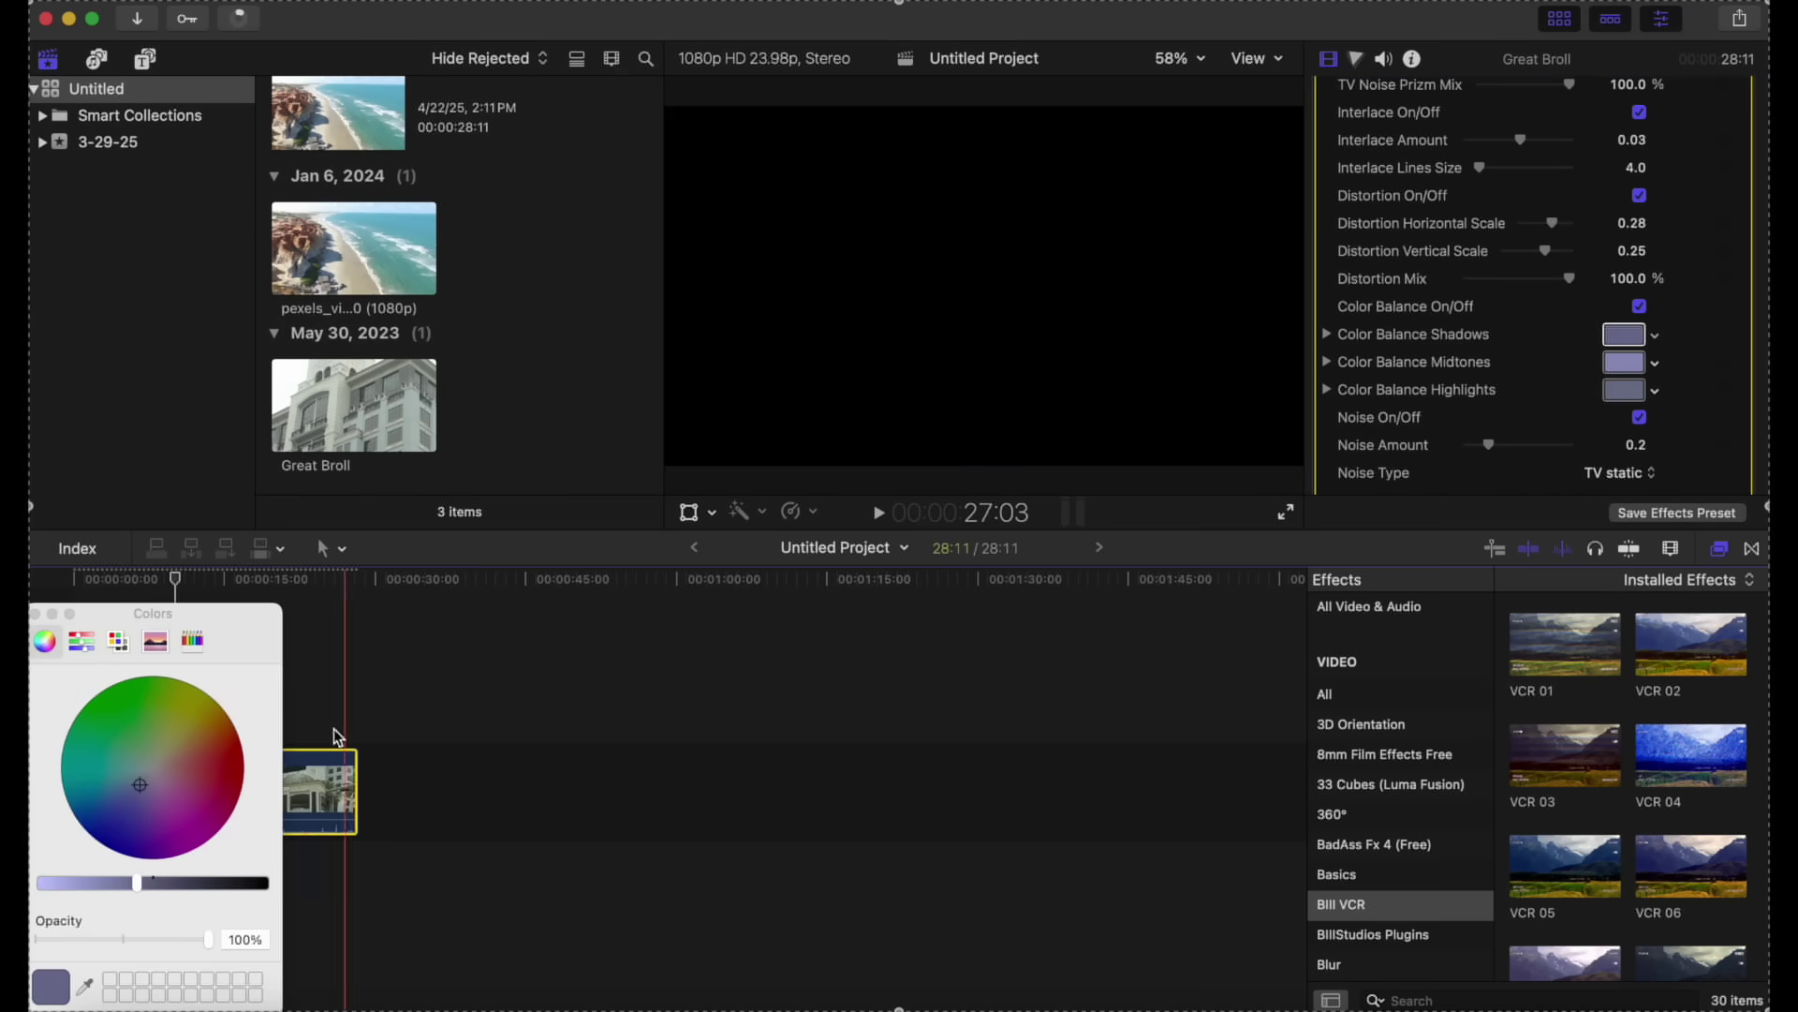
{"action": "left_click_drag", "start_coordinate": [145, 785], "coordinate": [111, 744]}
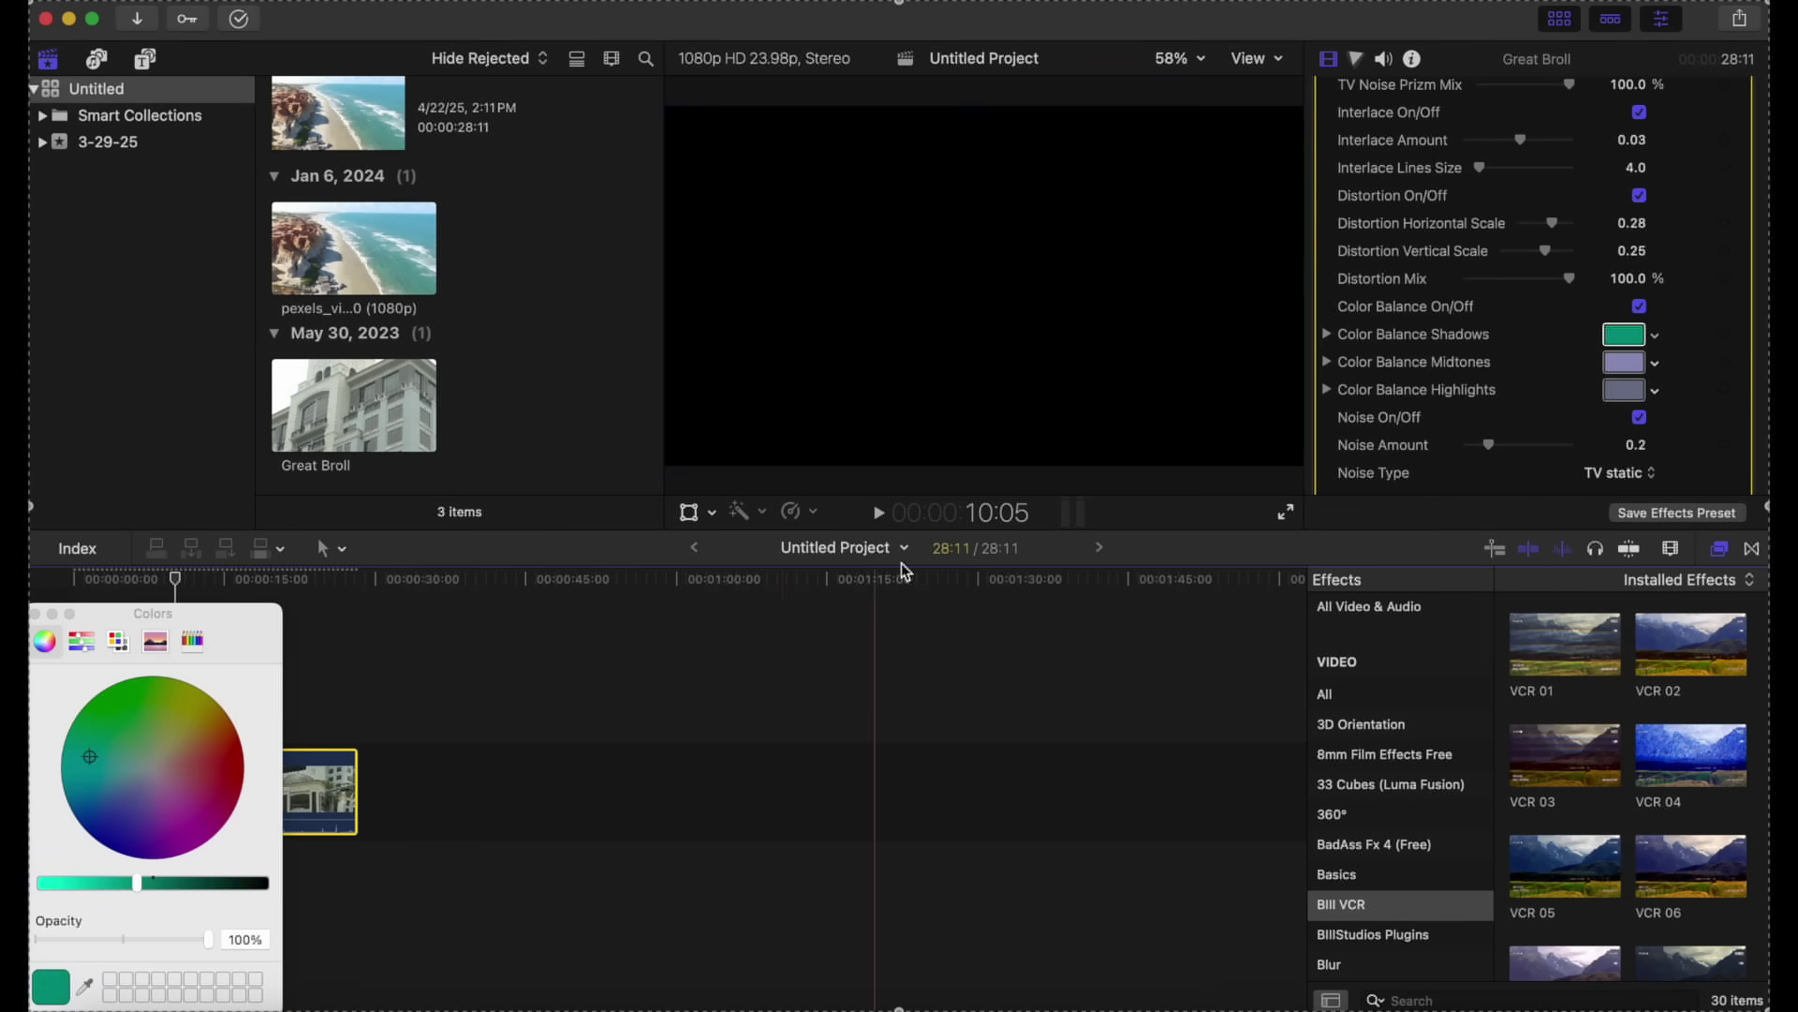
{"action": "left_click", "coordinate": [300, 683]}
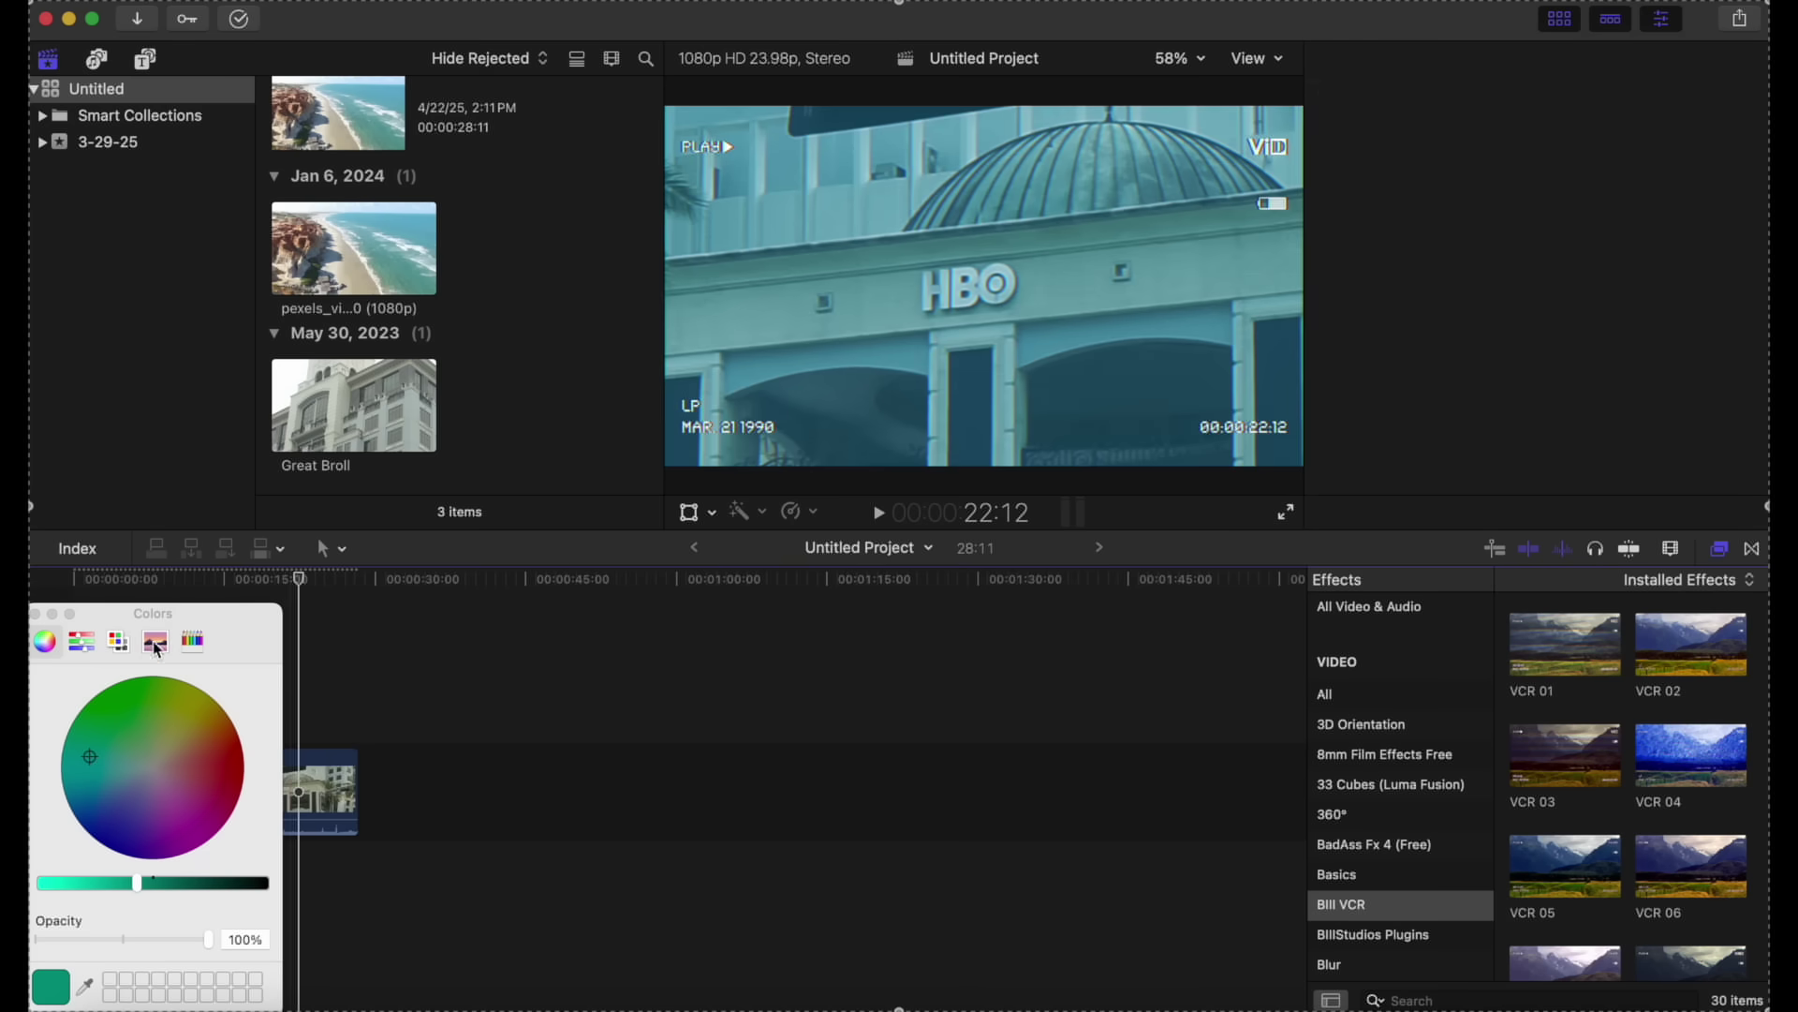
- Replay the Great Broll clip from the start to review the tweaked VCR 04 effect, then select it
{"action": "left_click", "coordinate": [36, 615]}
{"action": "left_click", "coordinate": [75, 636]}
{"action": "key", "text": "space"}
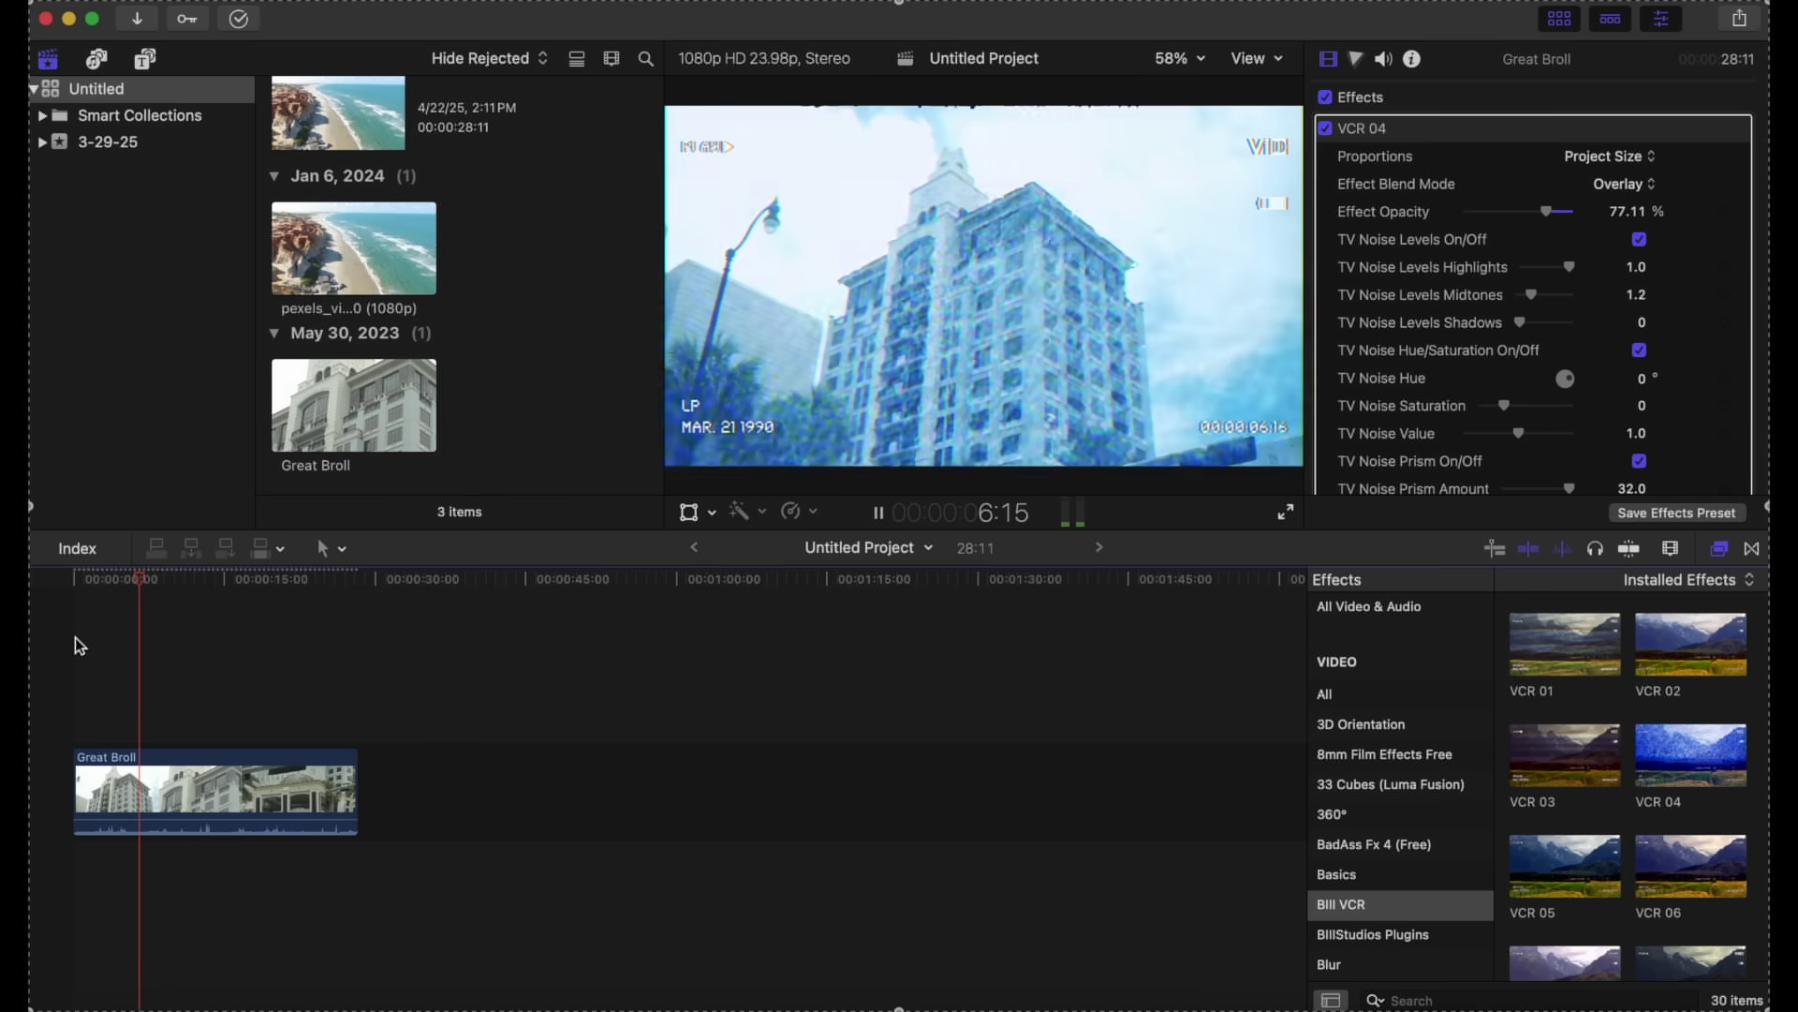
{"action": "key", "text": "space"}
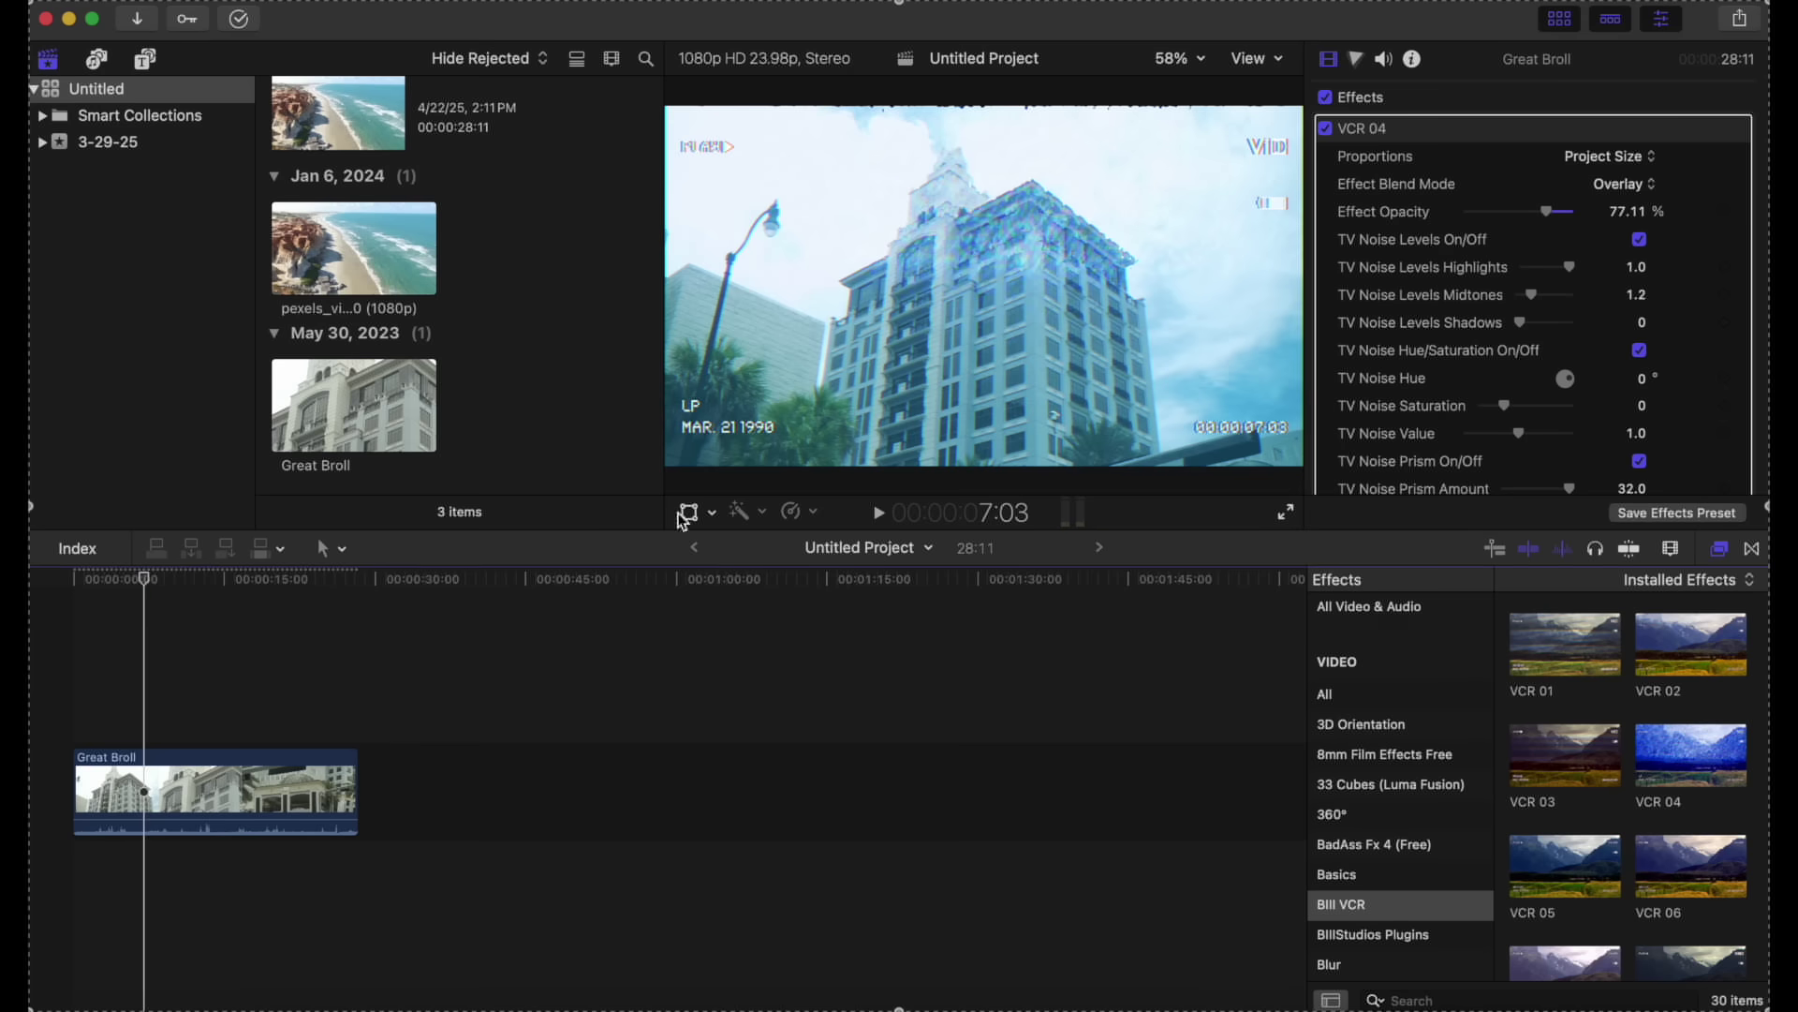
{"action": "left_click", "coordinate": [1512, 134]}
- Replace VCR 04 with the VCR 03 effect on the Great Broll clip and review its 35% opacity settings
{"action": "key", "text": "Delete"}
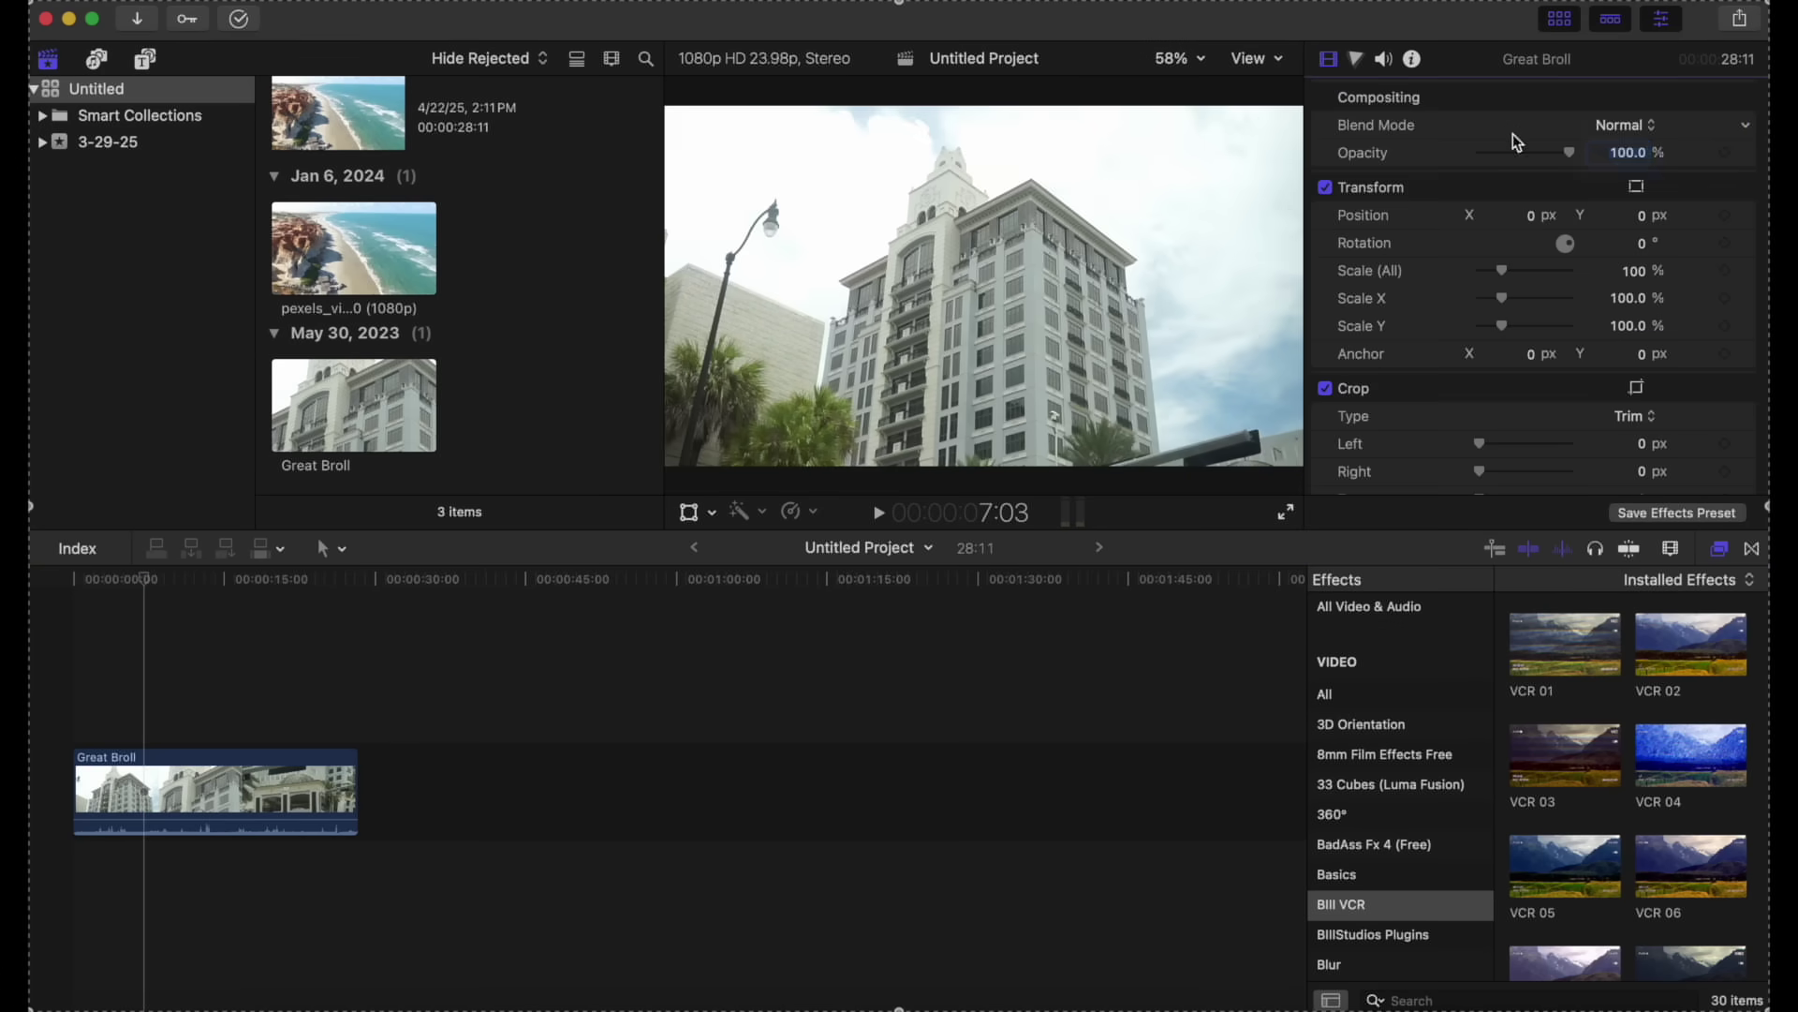
{"action": "scroll", "coordinate": [1555, 747], "scroll_direction": "down", "scroll_amount": 1}
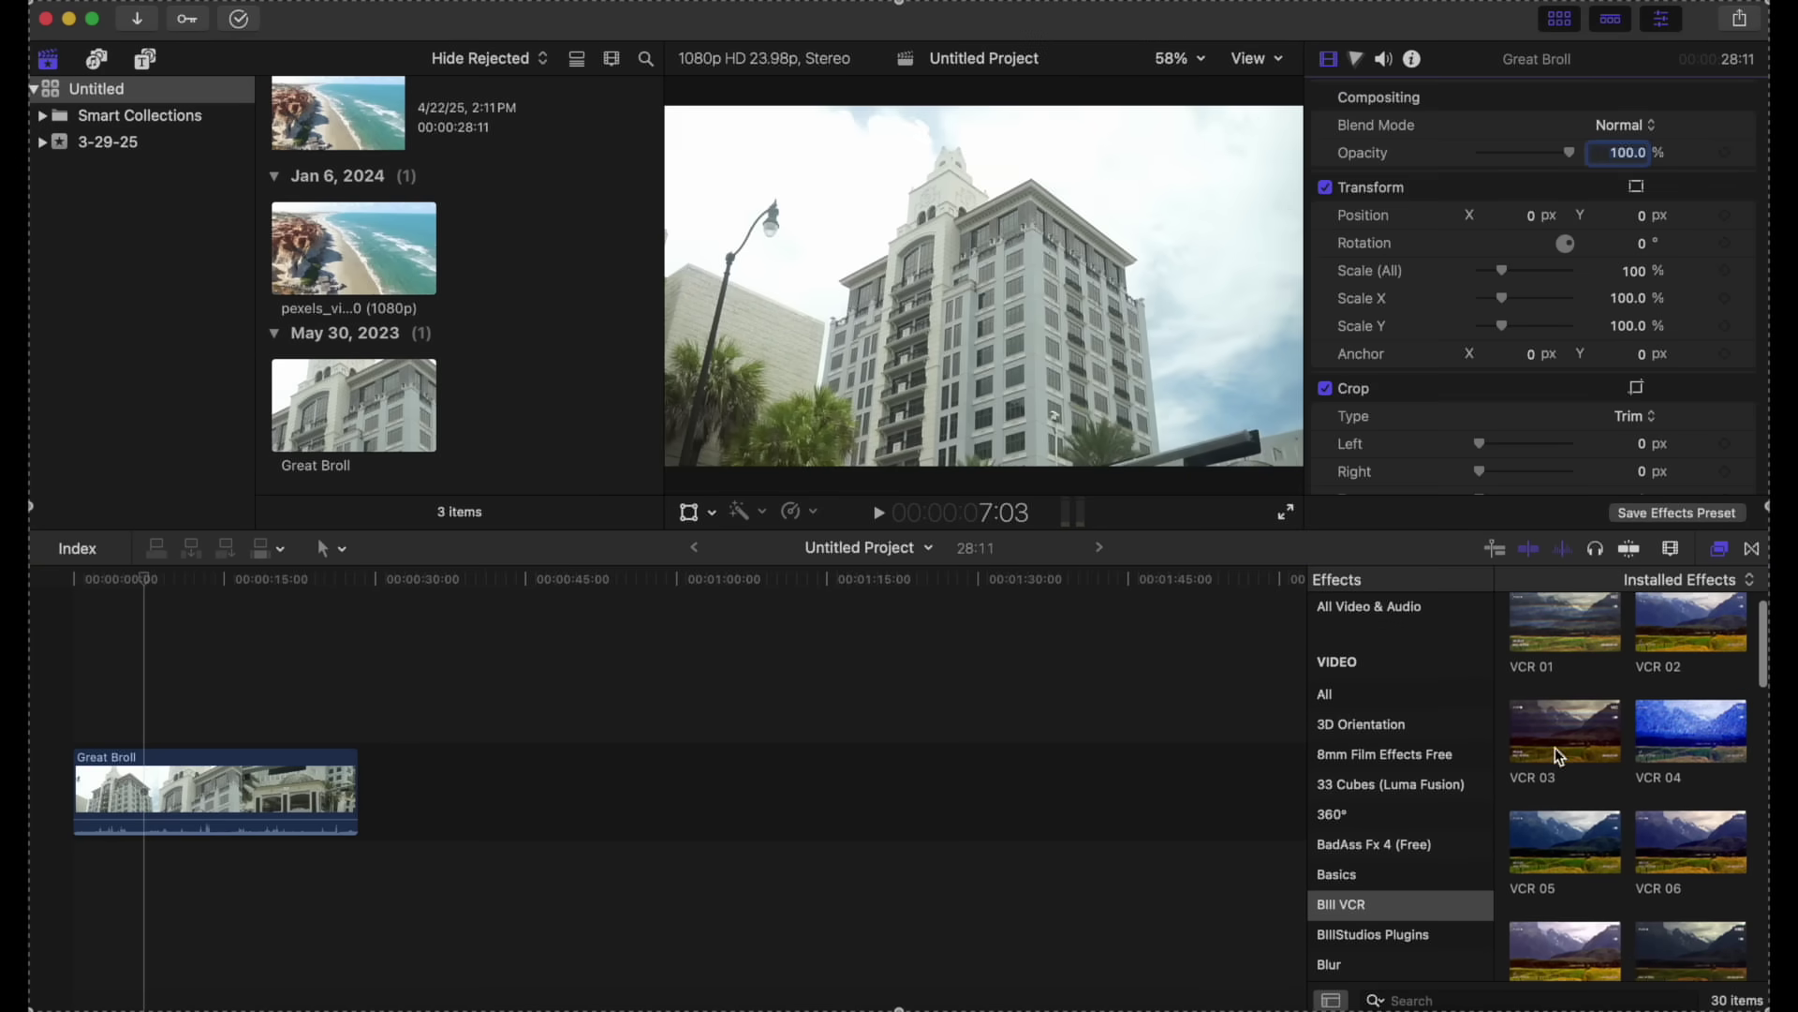
{"action": "left_click_drag", "start_coordinate": [1559, 737], "coordinate": [286, 793]}
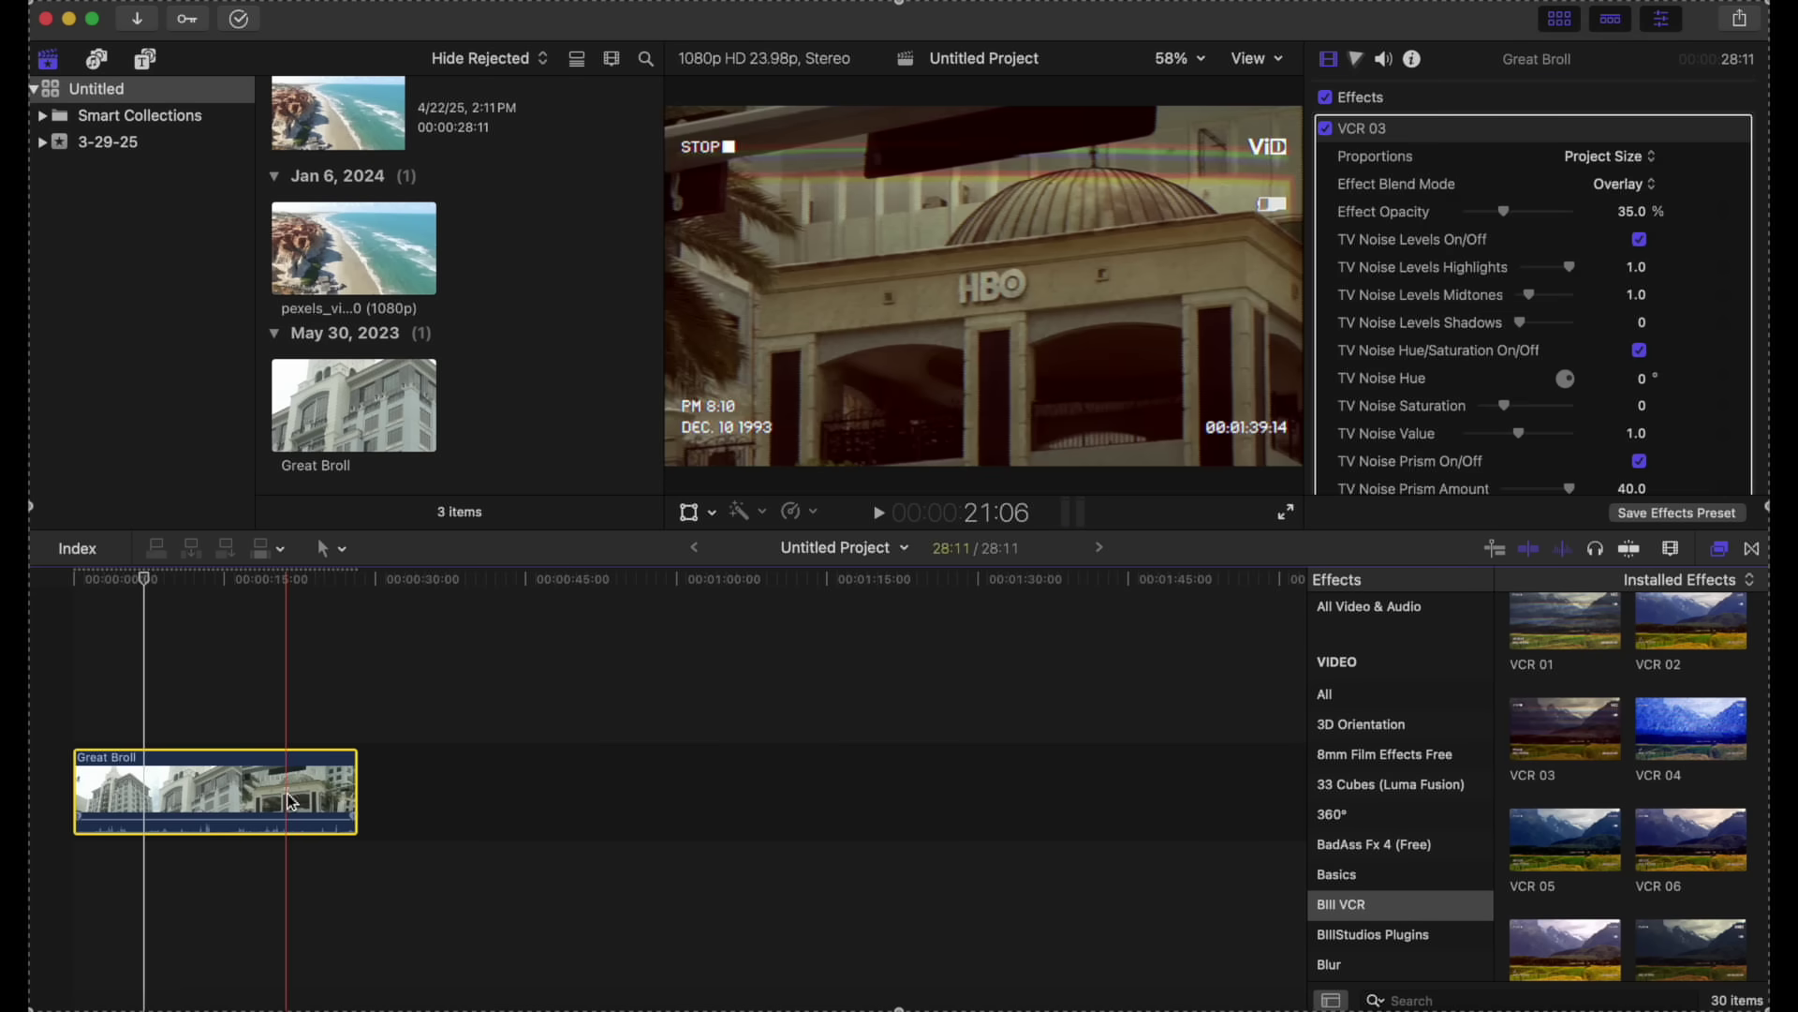
{"action": "left_click", "coordinate": [58, 677]}
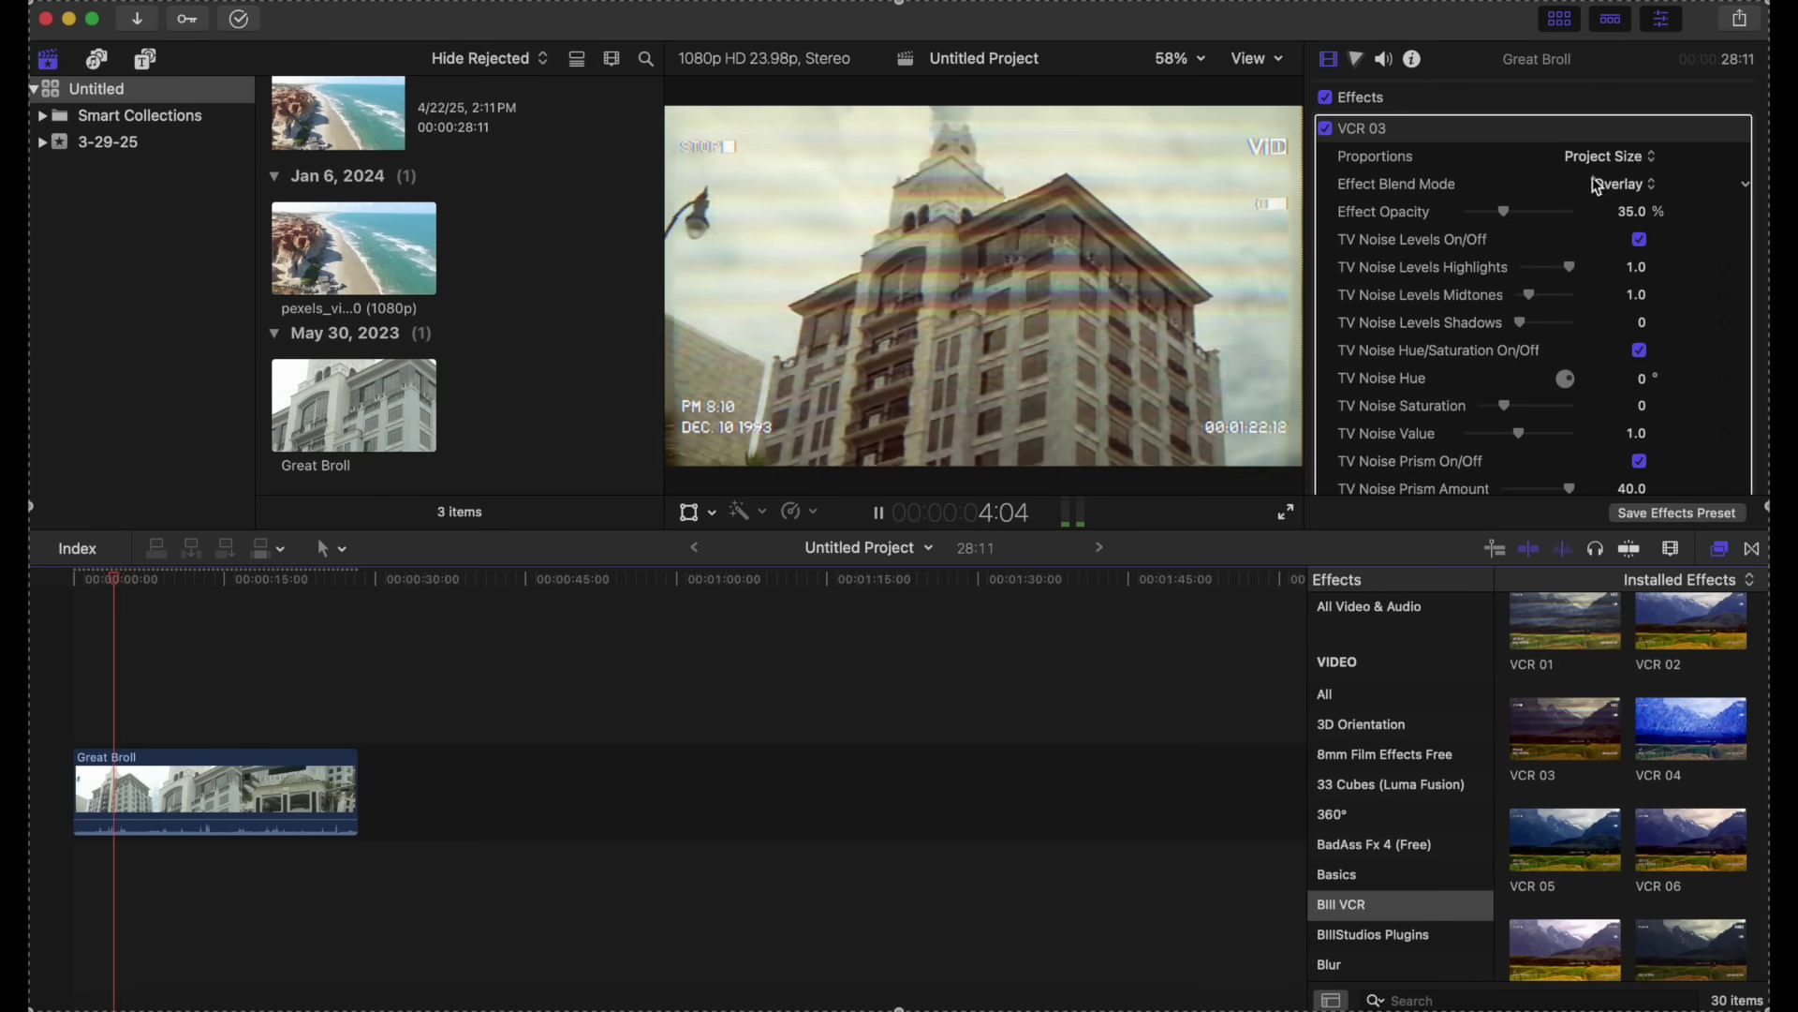
{"action": "scroll", "coordinate": [1458, 290], "scroll_direction": "down", "scroll_amount": 15}
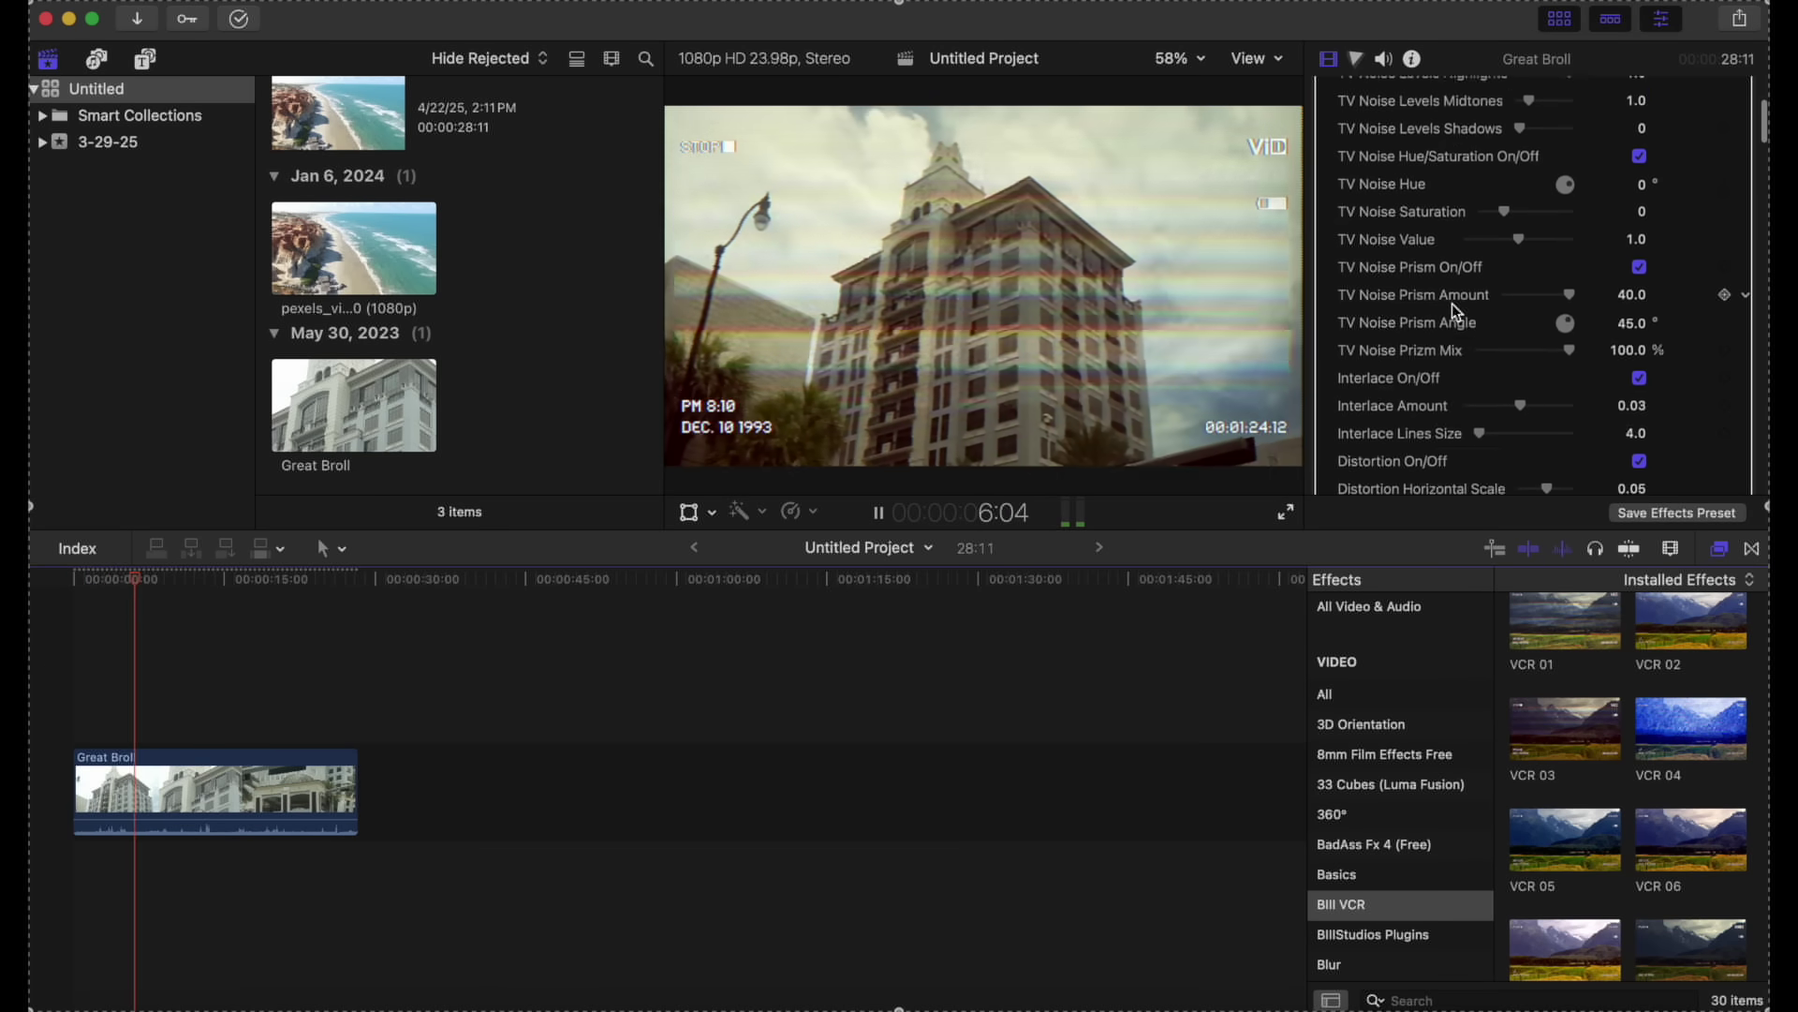
{"action": "scroll", "coordinate": [1452, 304], "scroll_direction": "down", "scroll_amount": 15}
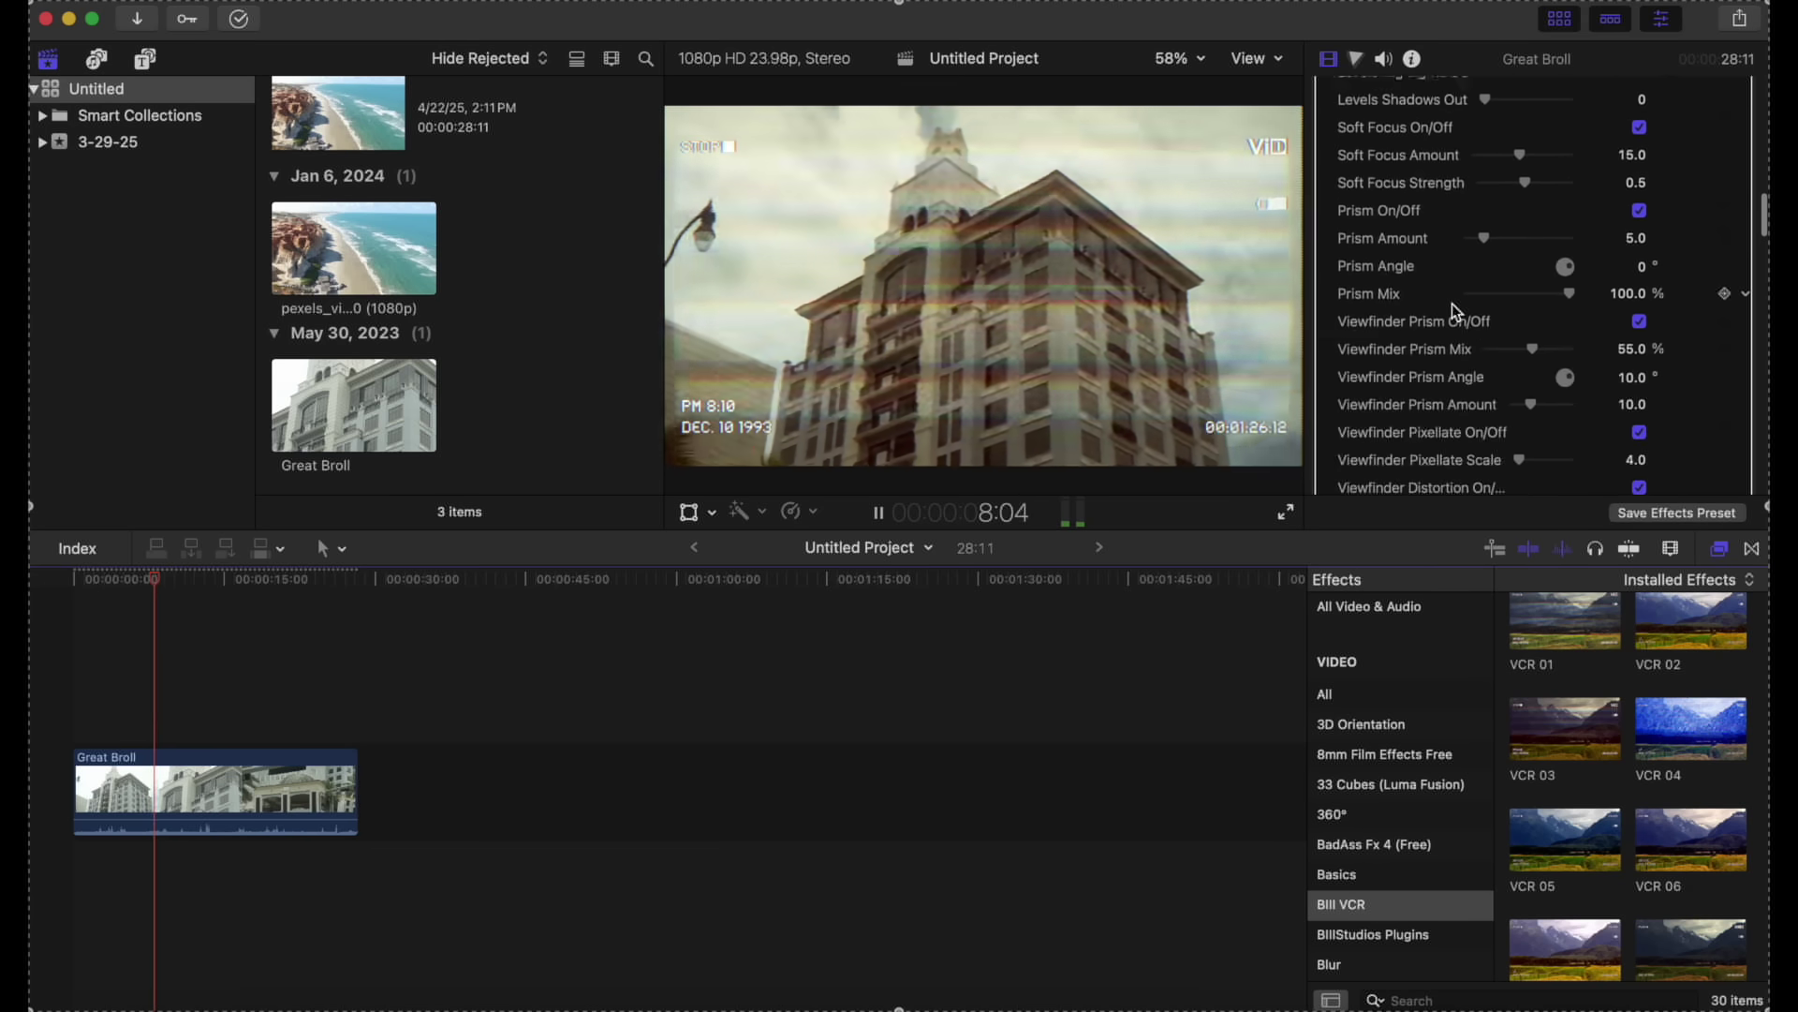
- Change the VCR 03 Text LT overlay from 'STOP' to 'BIII STUDIOS'
{"action": "scroll", "coordinate": [1452, 304], "scroll_direction": "up", "scroll_amount": 1}
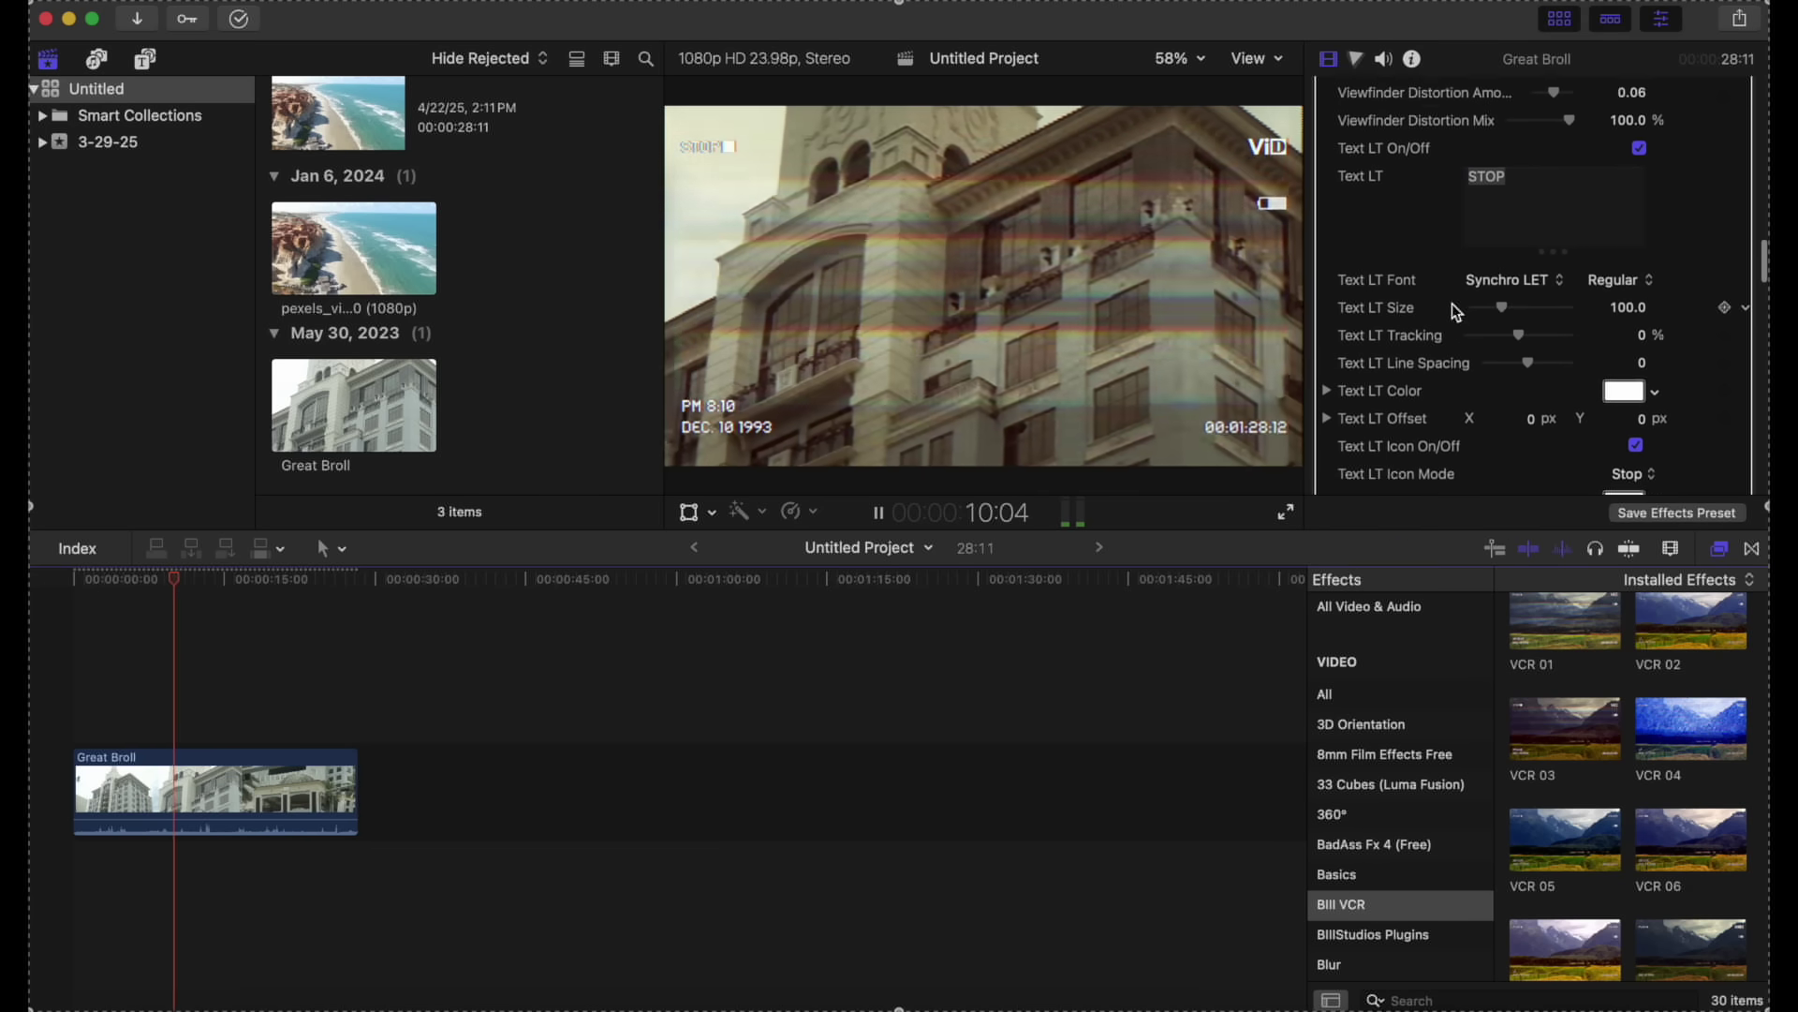
{"action": "double_click", "coordinate": [1505, 186]}
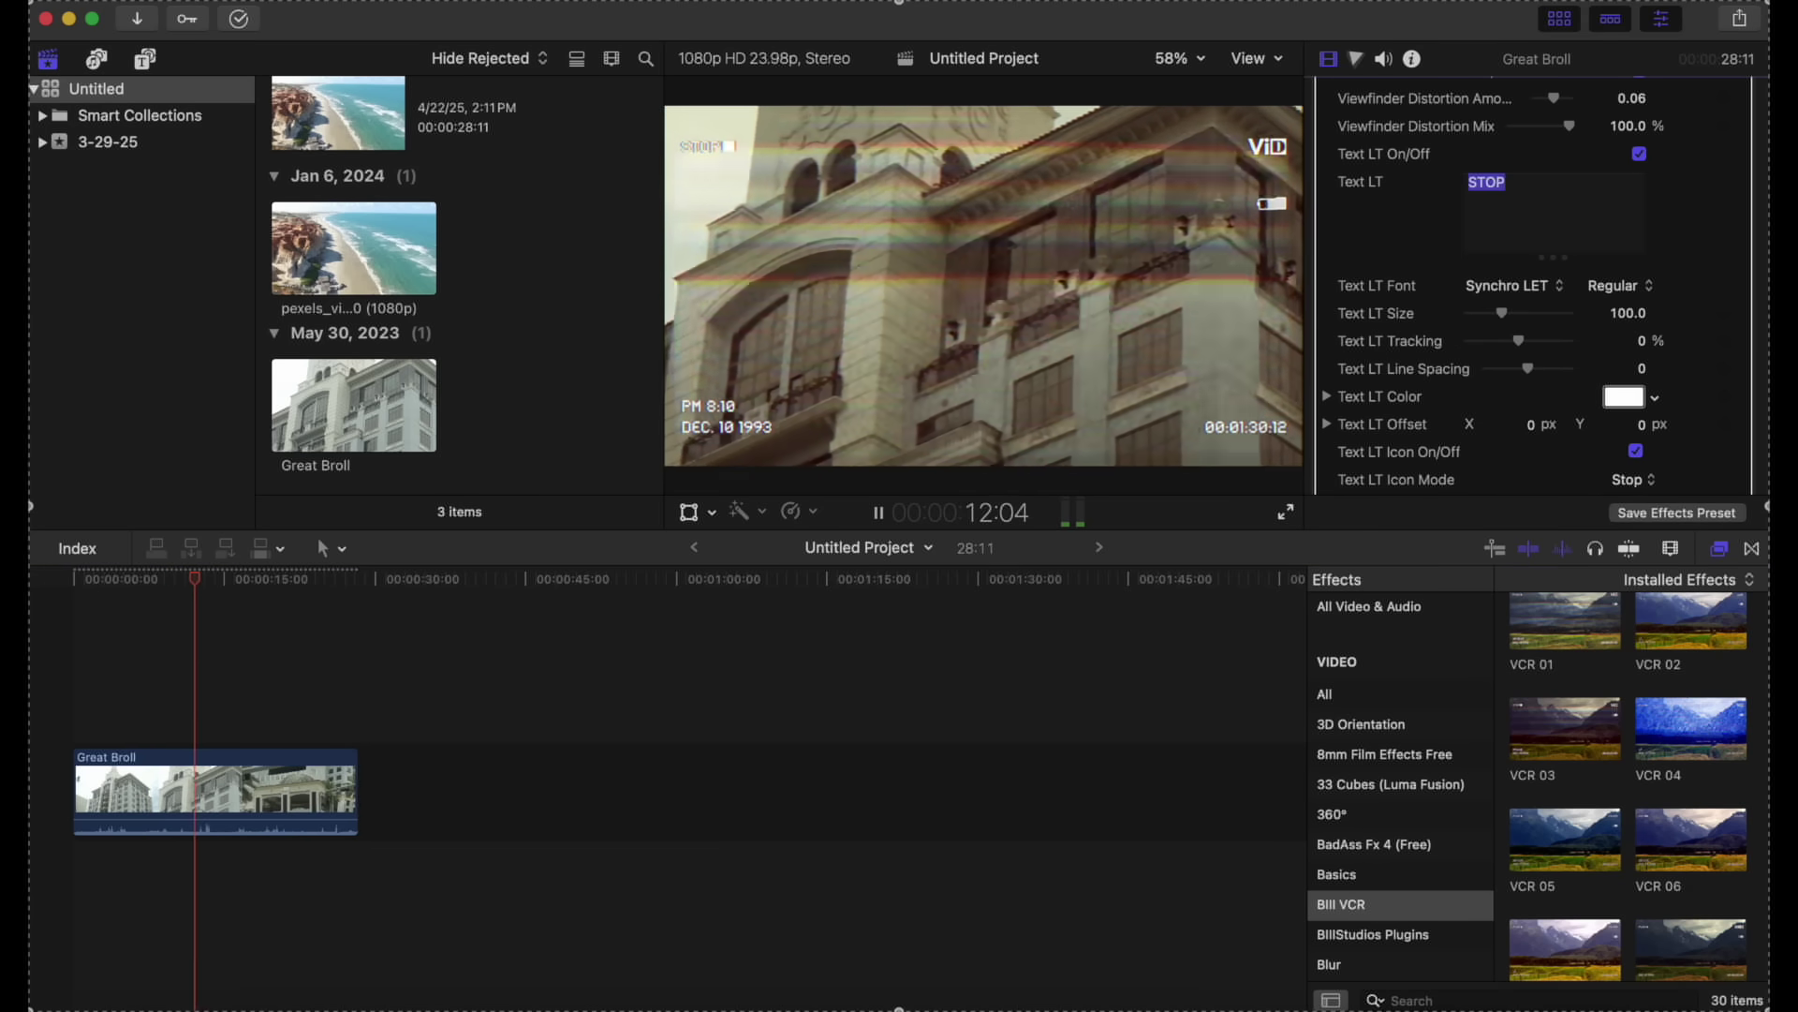
{"action": "type", "text": "Bi"}
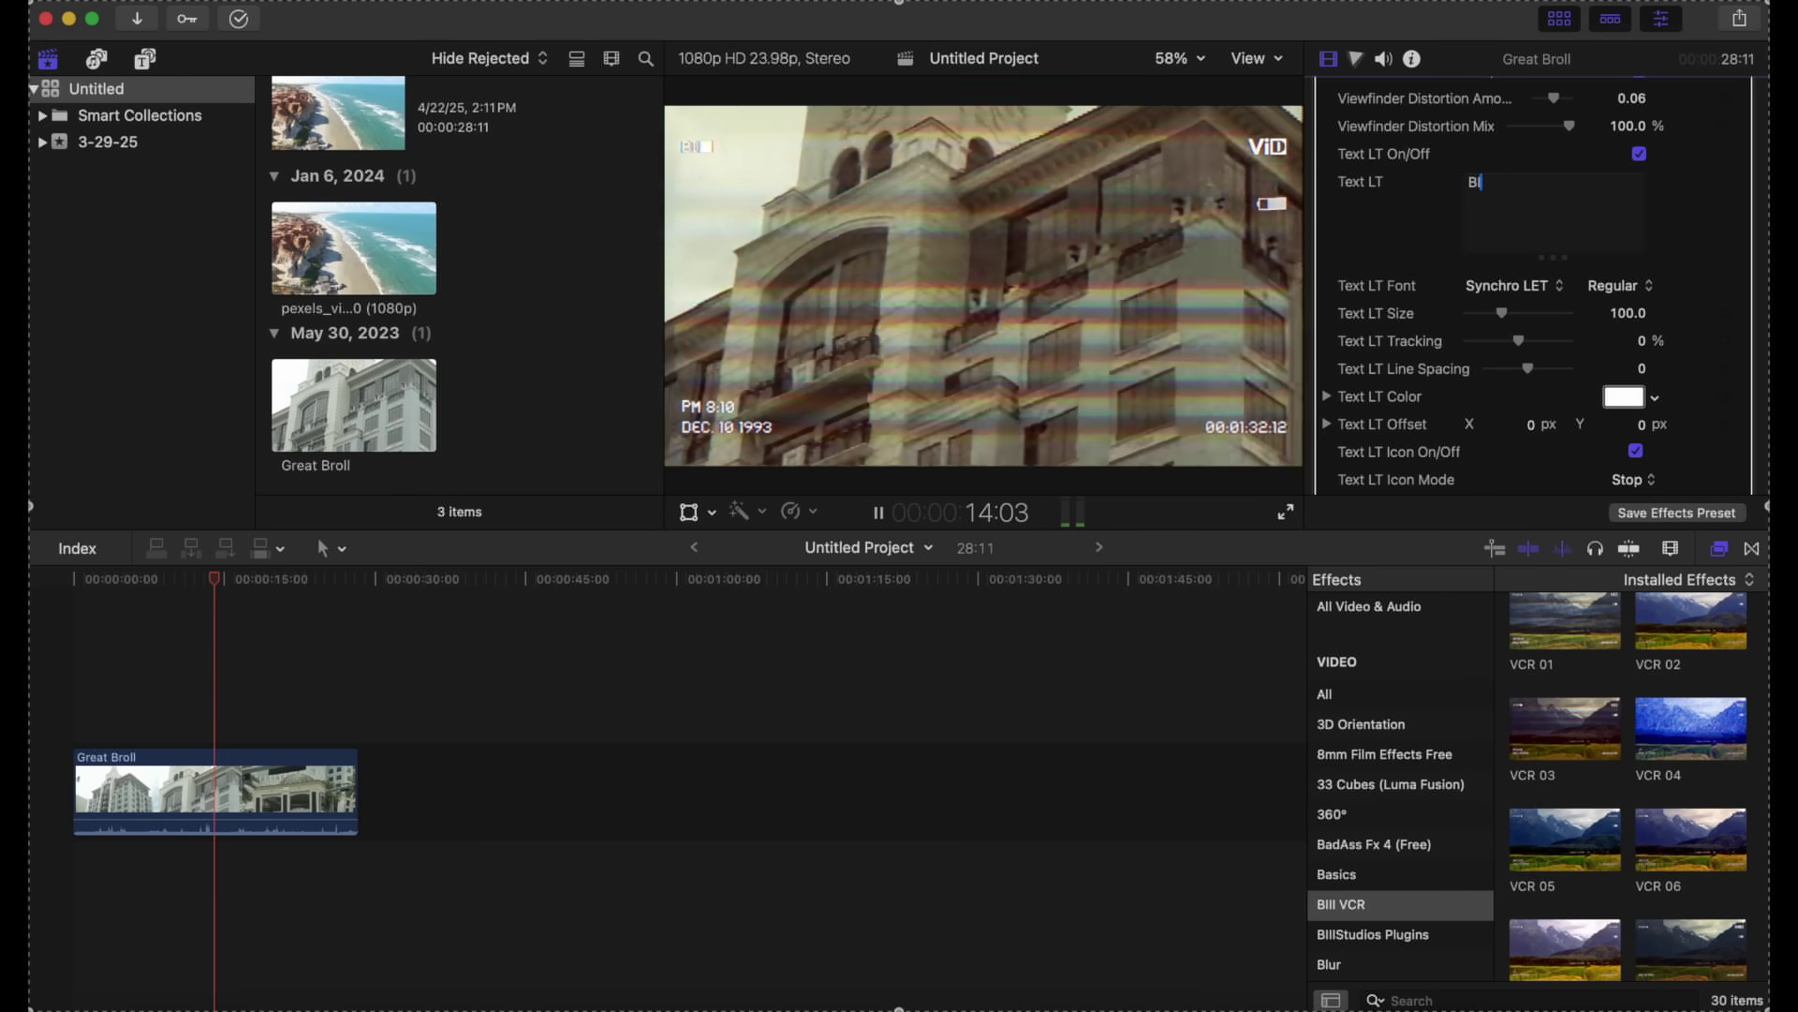
{"action": "type", "text": "ll STUDIOS"}
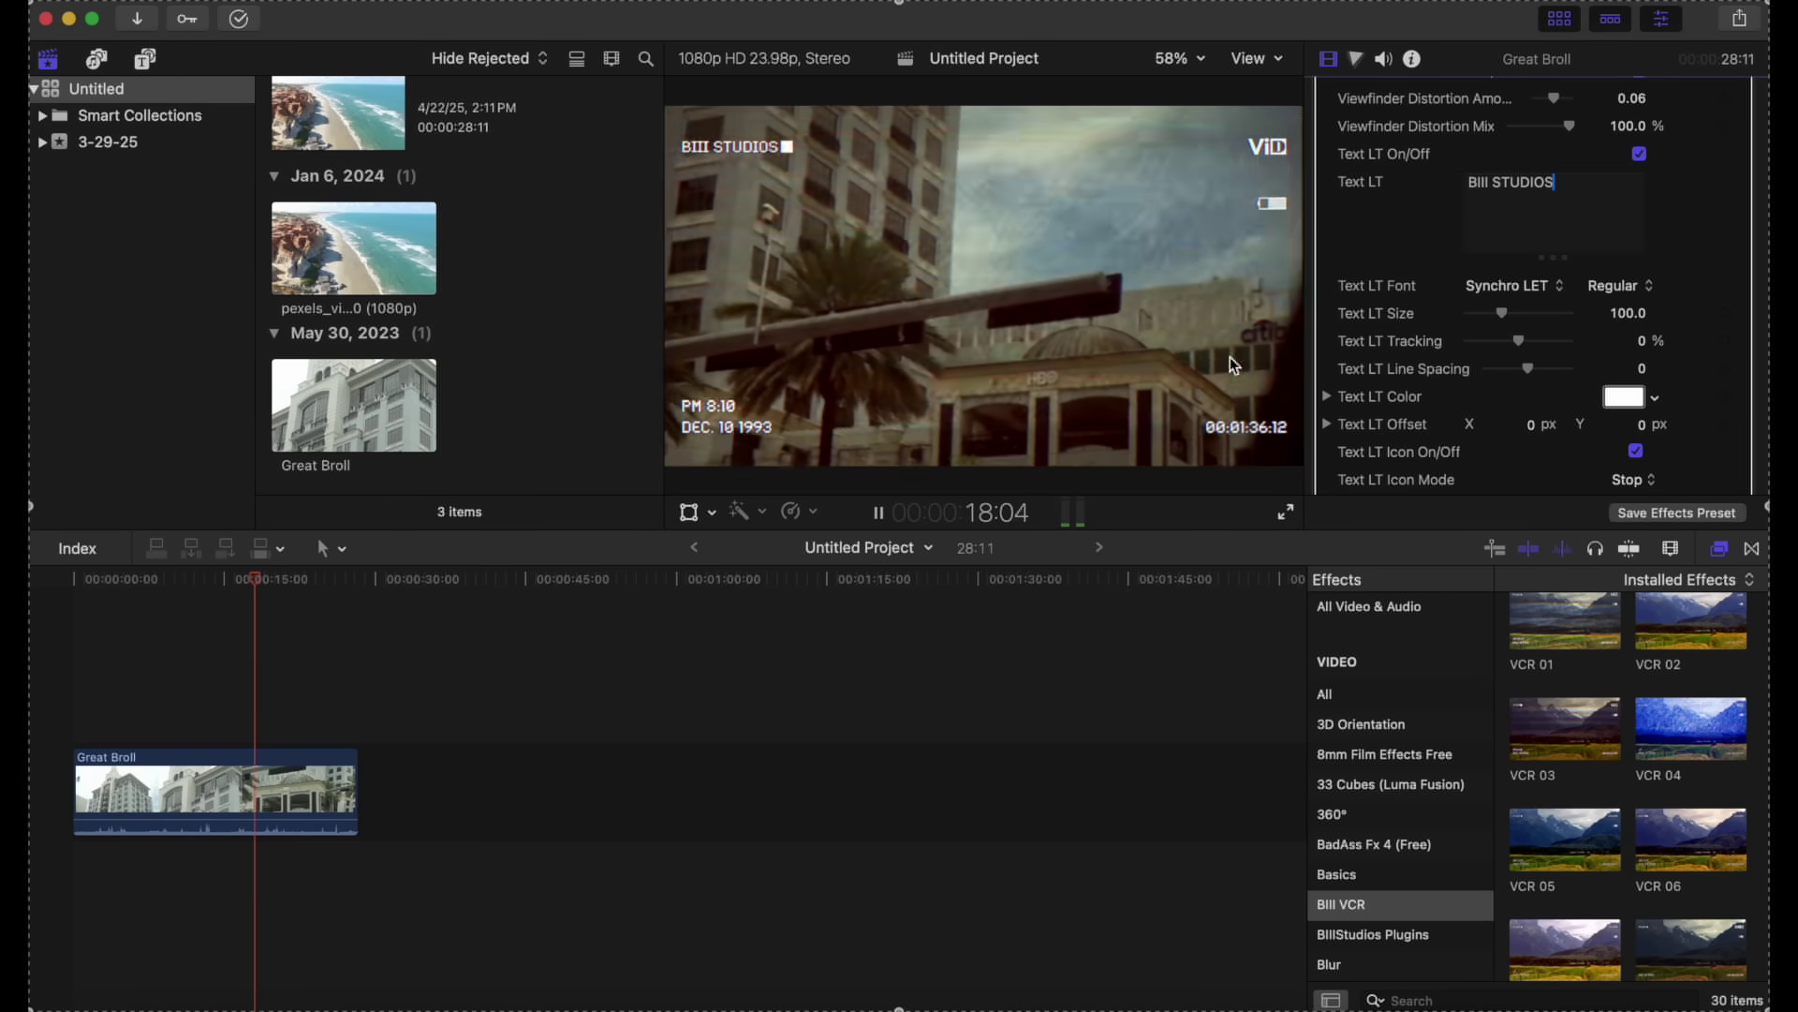
{"action": "scroll", "coordinate": [1449, 337], "scroll_direction": "down", "scroll_amount": 5}
- Set VCR 03's Logo Mode to Custom Logo with the B3LOGO clip as its source
{"action": "scroll", "coordinate": [1444, 328], "scroll_direction": "down", "scroll_amount": 2}
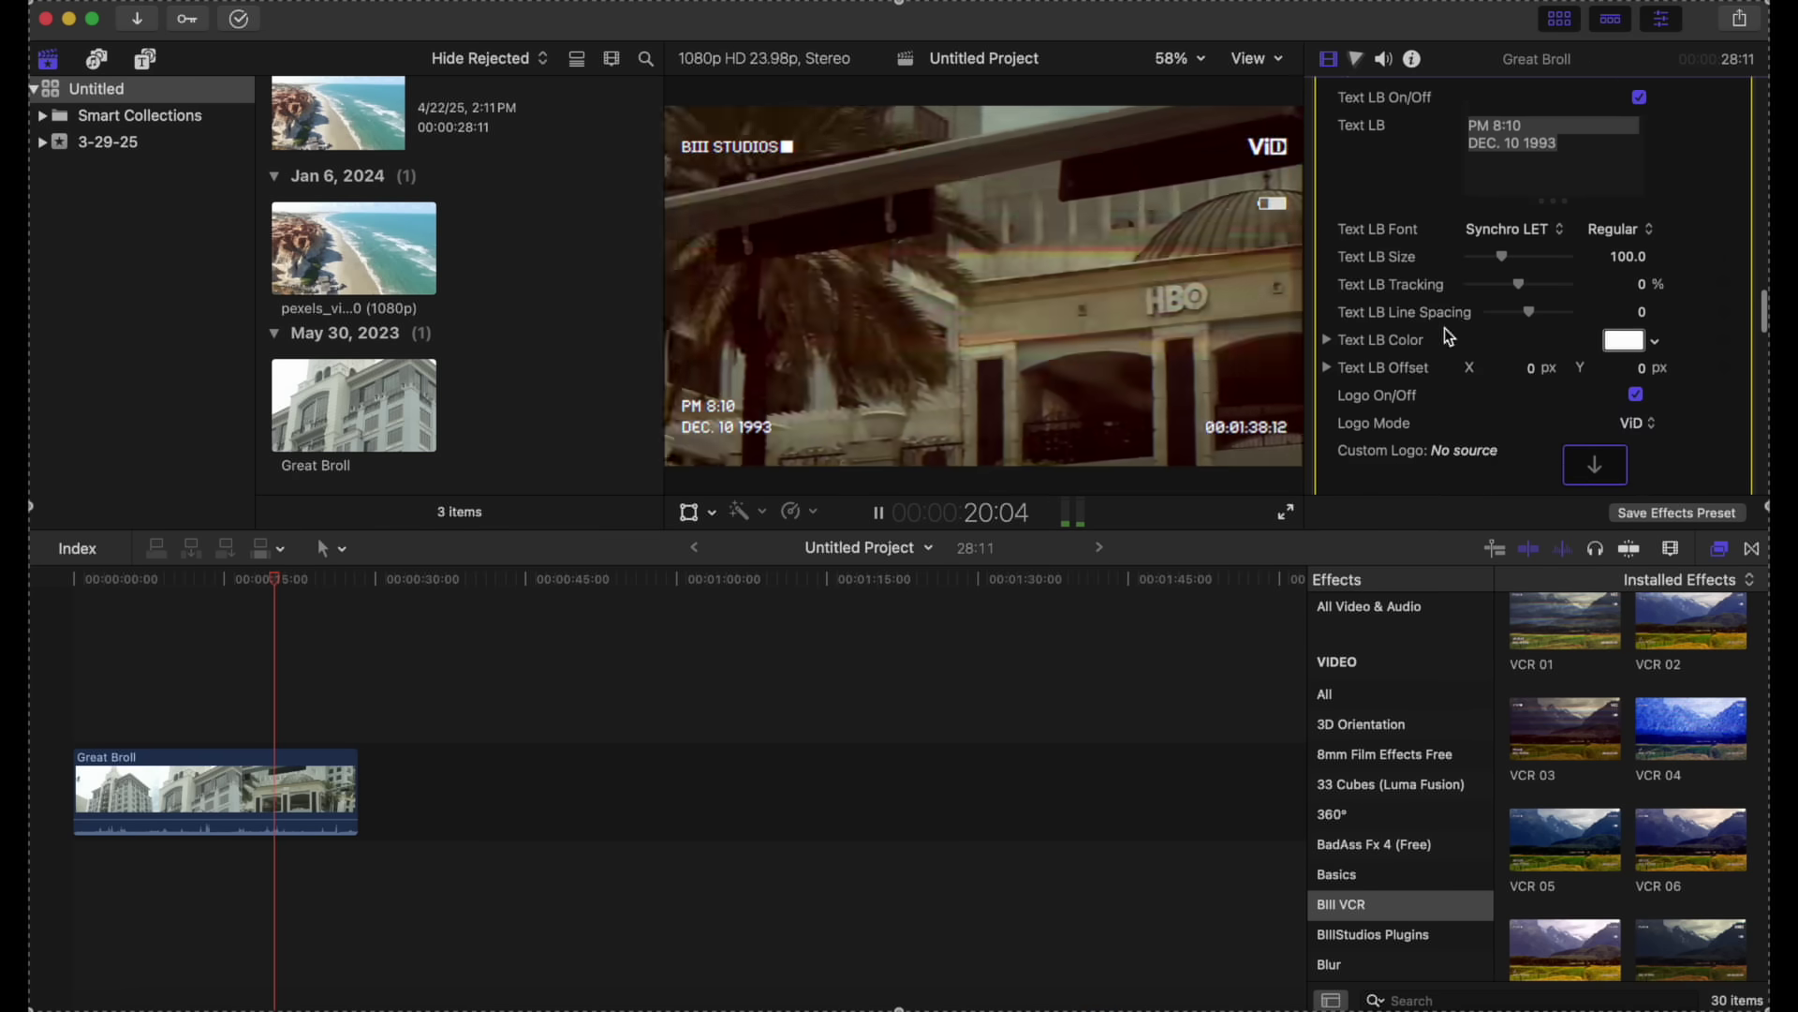
{"action": "scroll", "coordinate": [1444, 327], "scroll_direction": "up", "scroll_amount": 2}
{"action": "scroll", "coordinate": [1559, 150], "scroll_direction": "up", "scroll_amount": 2}
{"action": "scroll", "coordinate": [1563, 157], "scroll_direction": "down", "scroll_amount": 5}
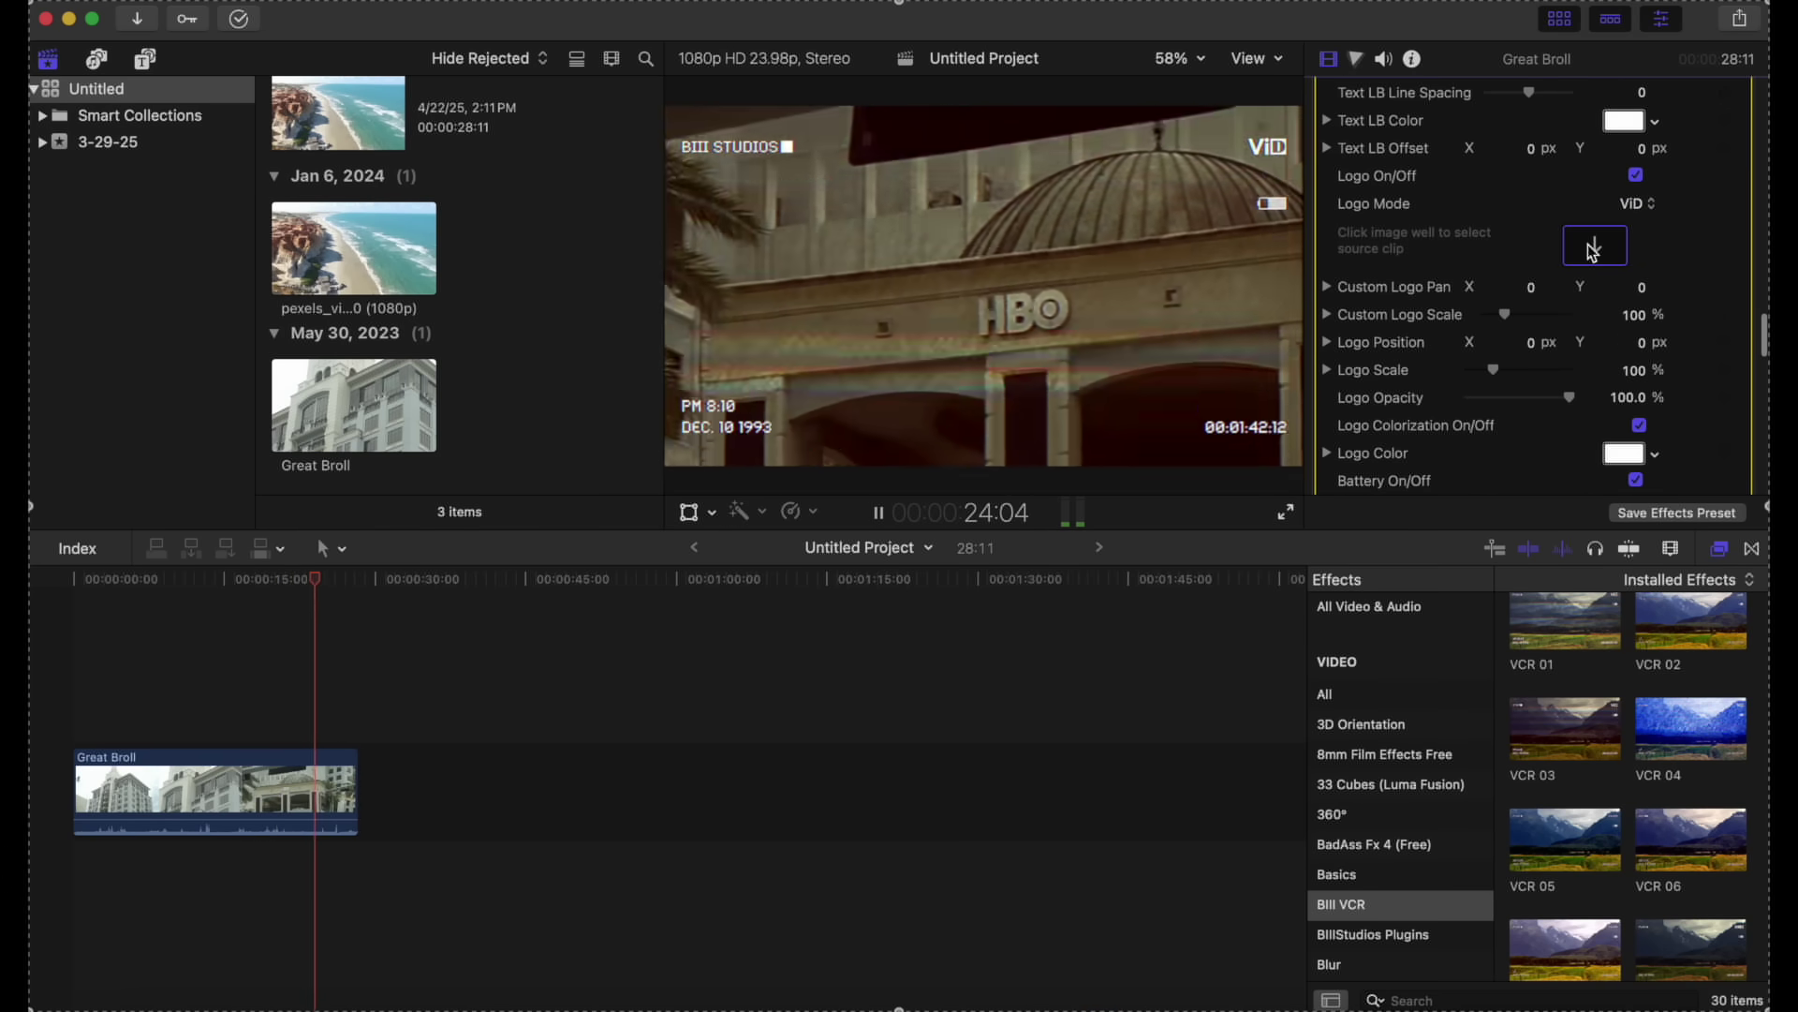
{"action": "left_click", "coordinate": [1592, 250]}
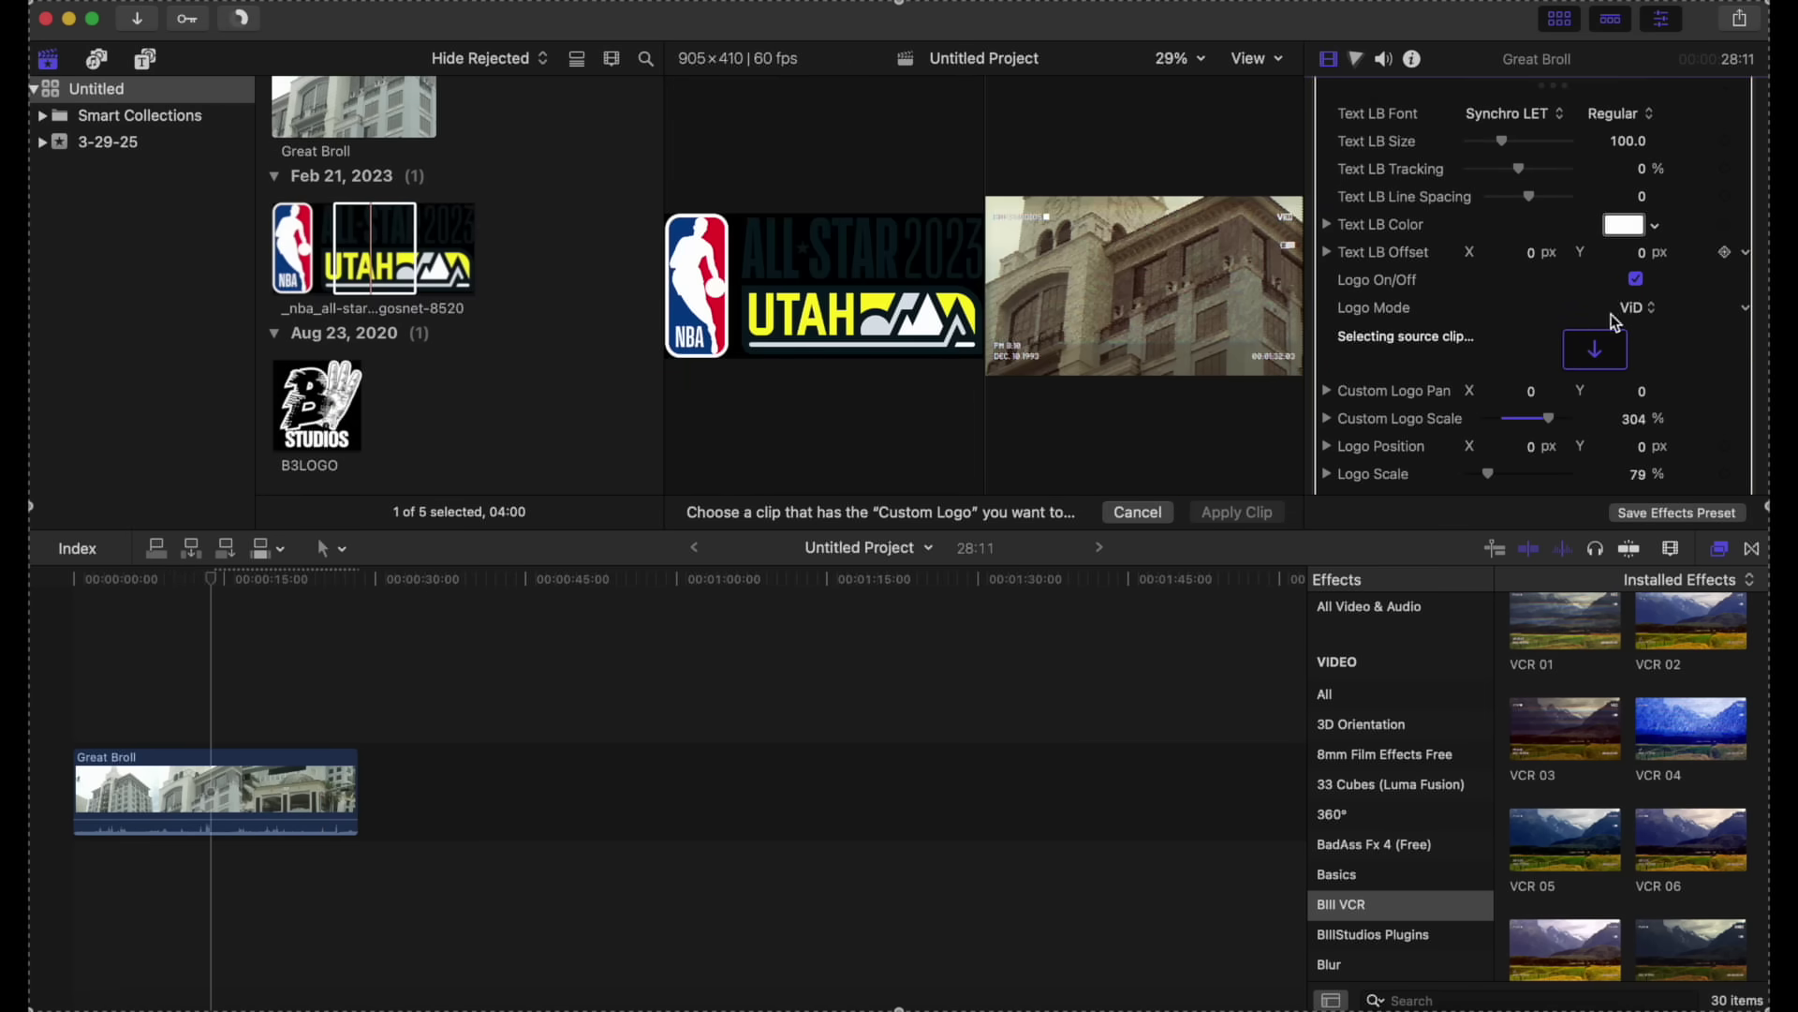
{"action": "left_click", "coordinate": [1641, 309]}
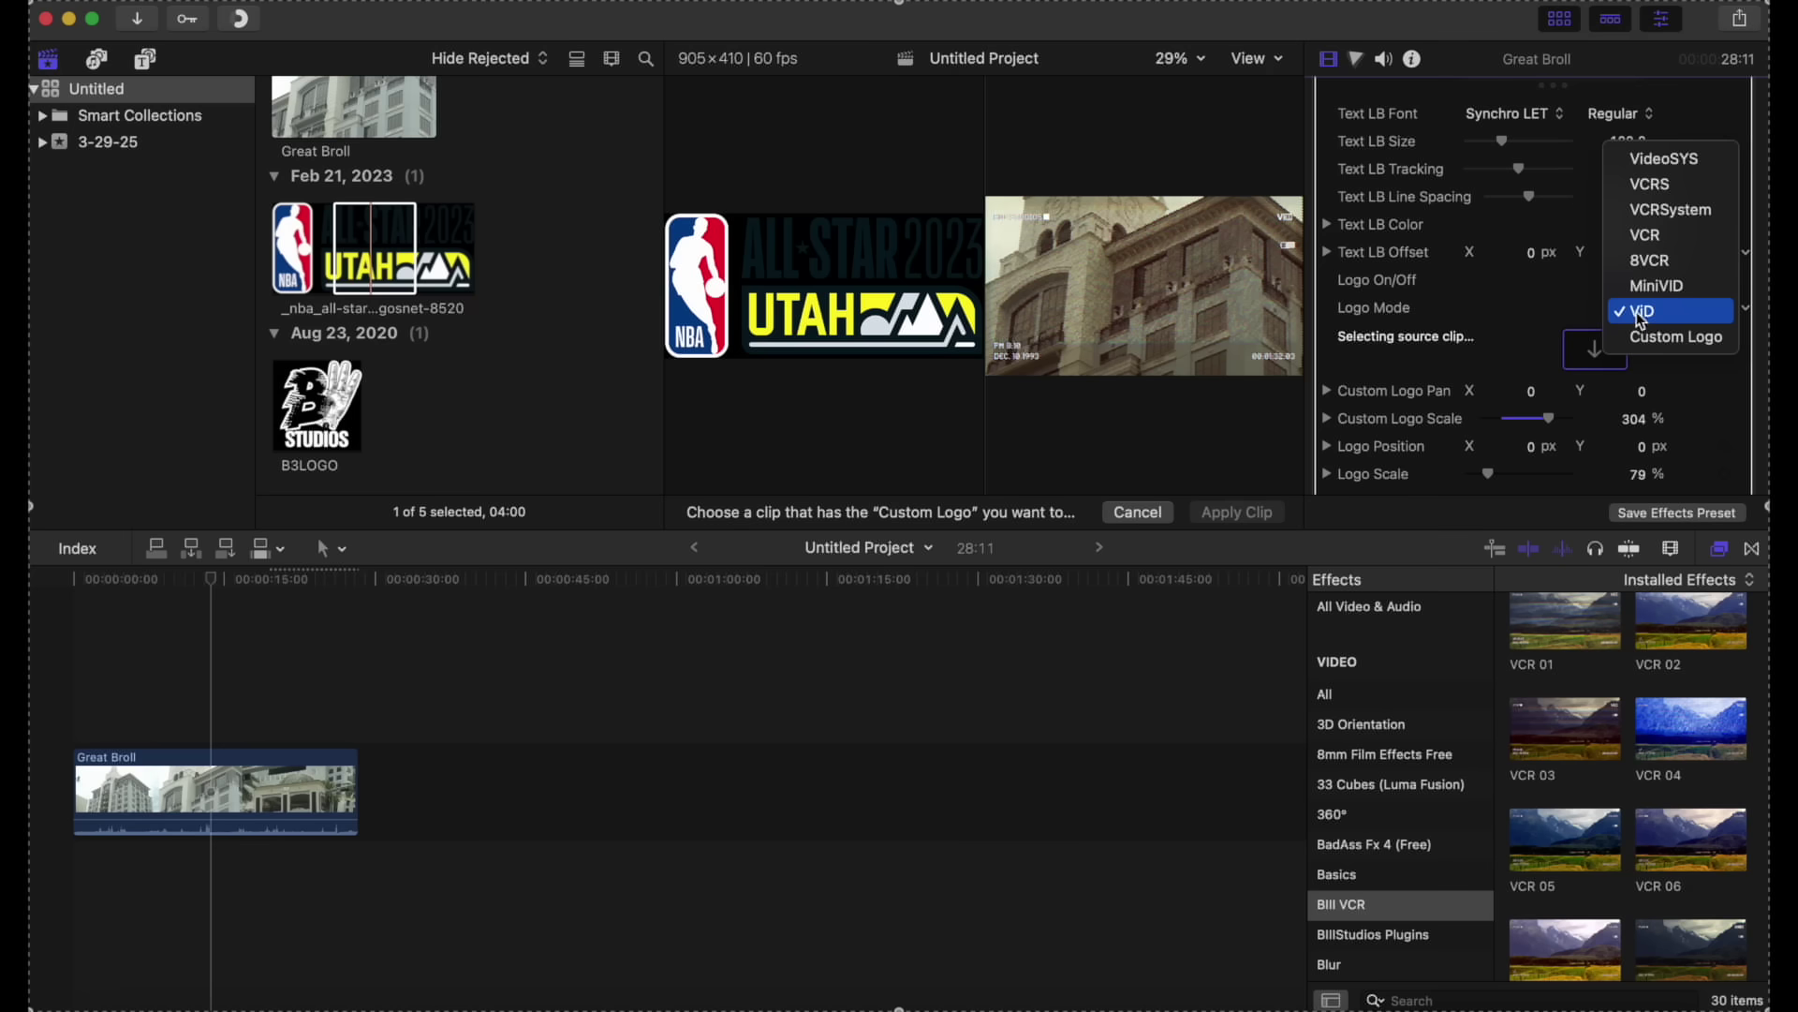
{"action": "left_click", "coordinate": [1650, 341]}
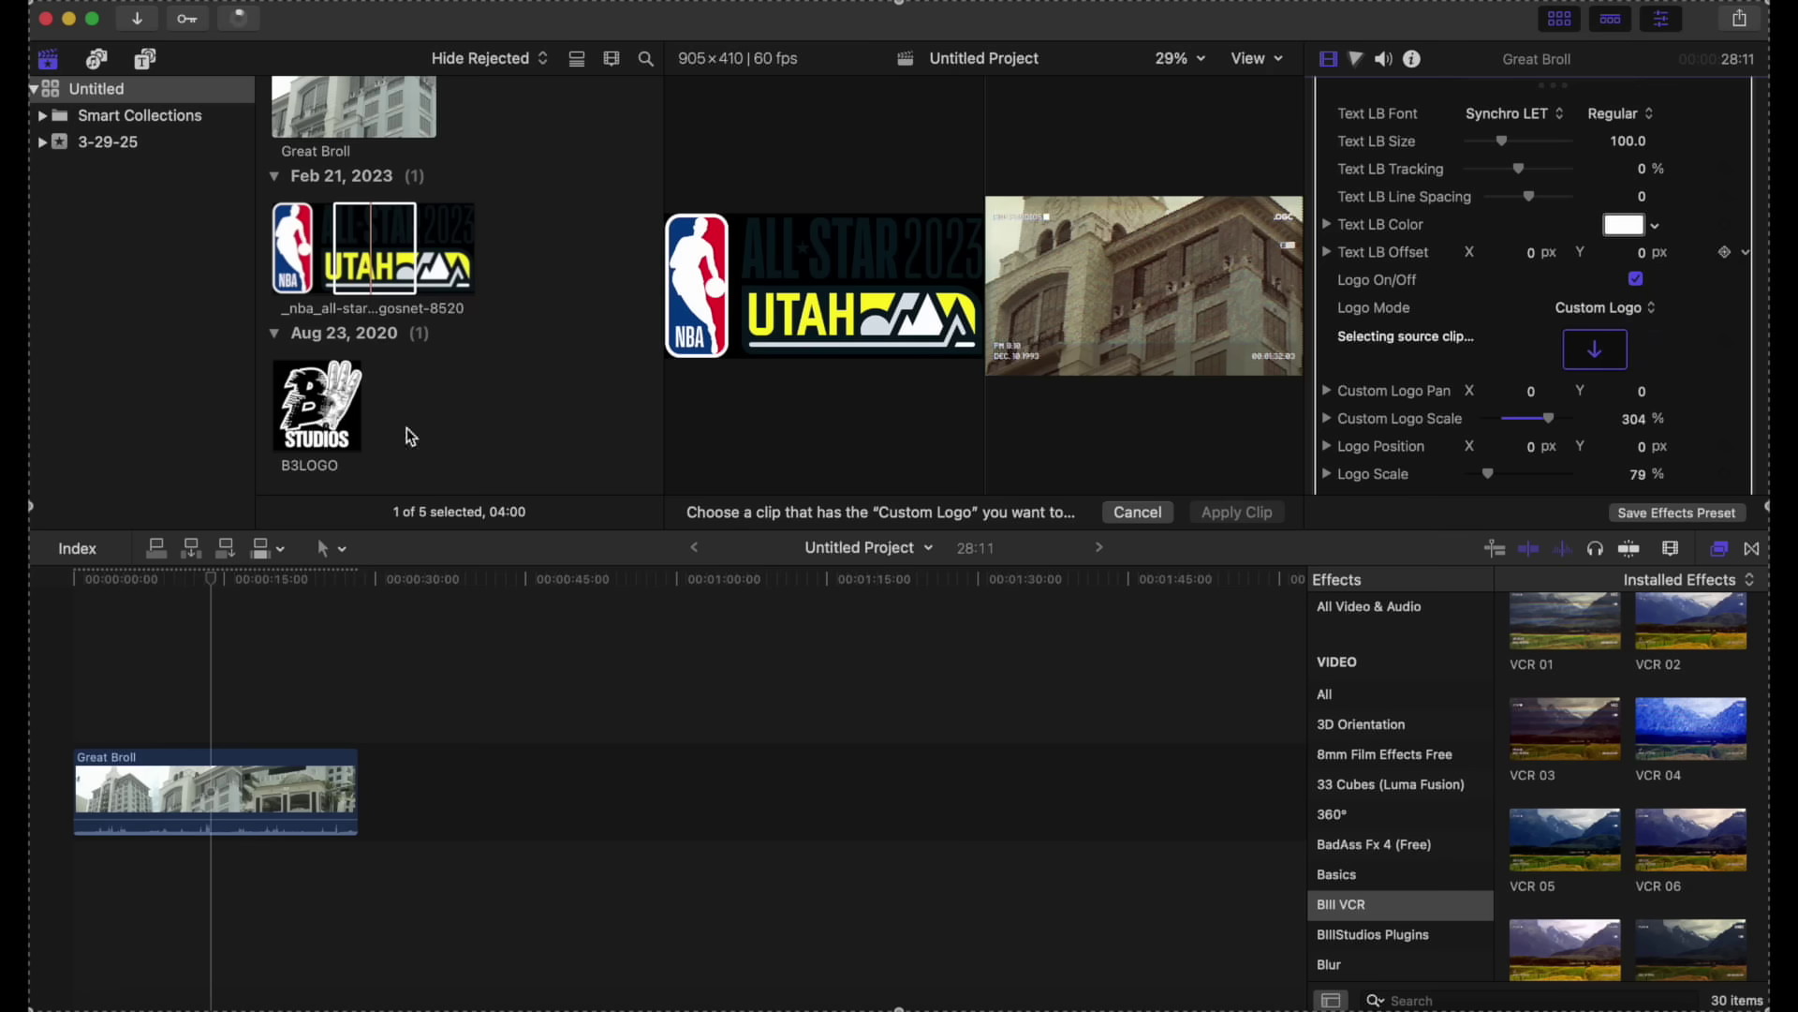
{"action": "left_click", "coordinate": [309, 420]}
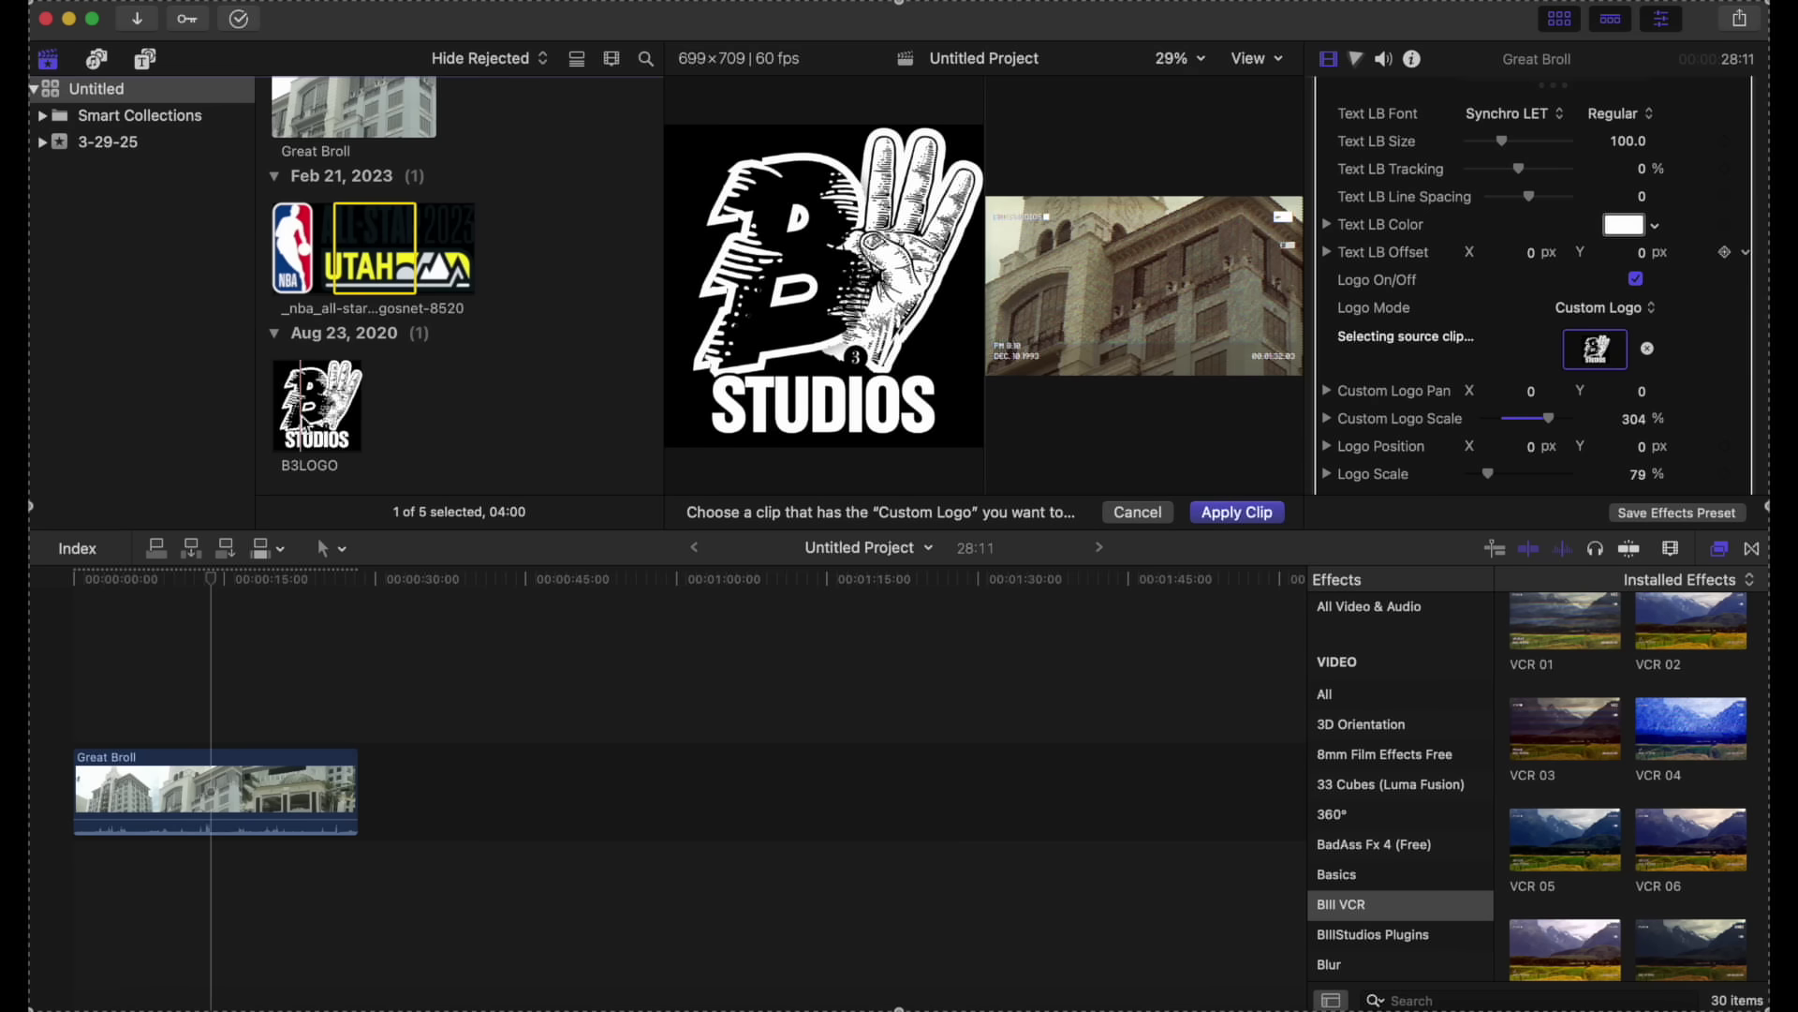
{"action": "left_click", "coordinate": [1225, 515]}
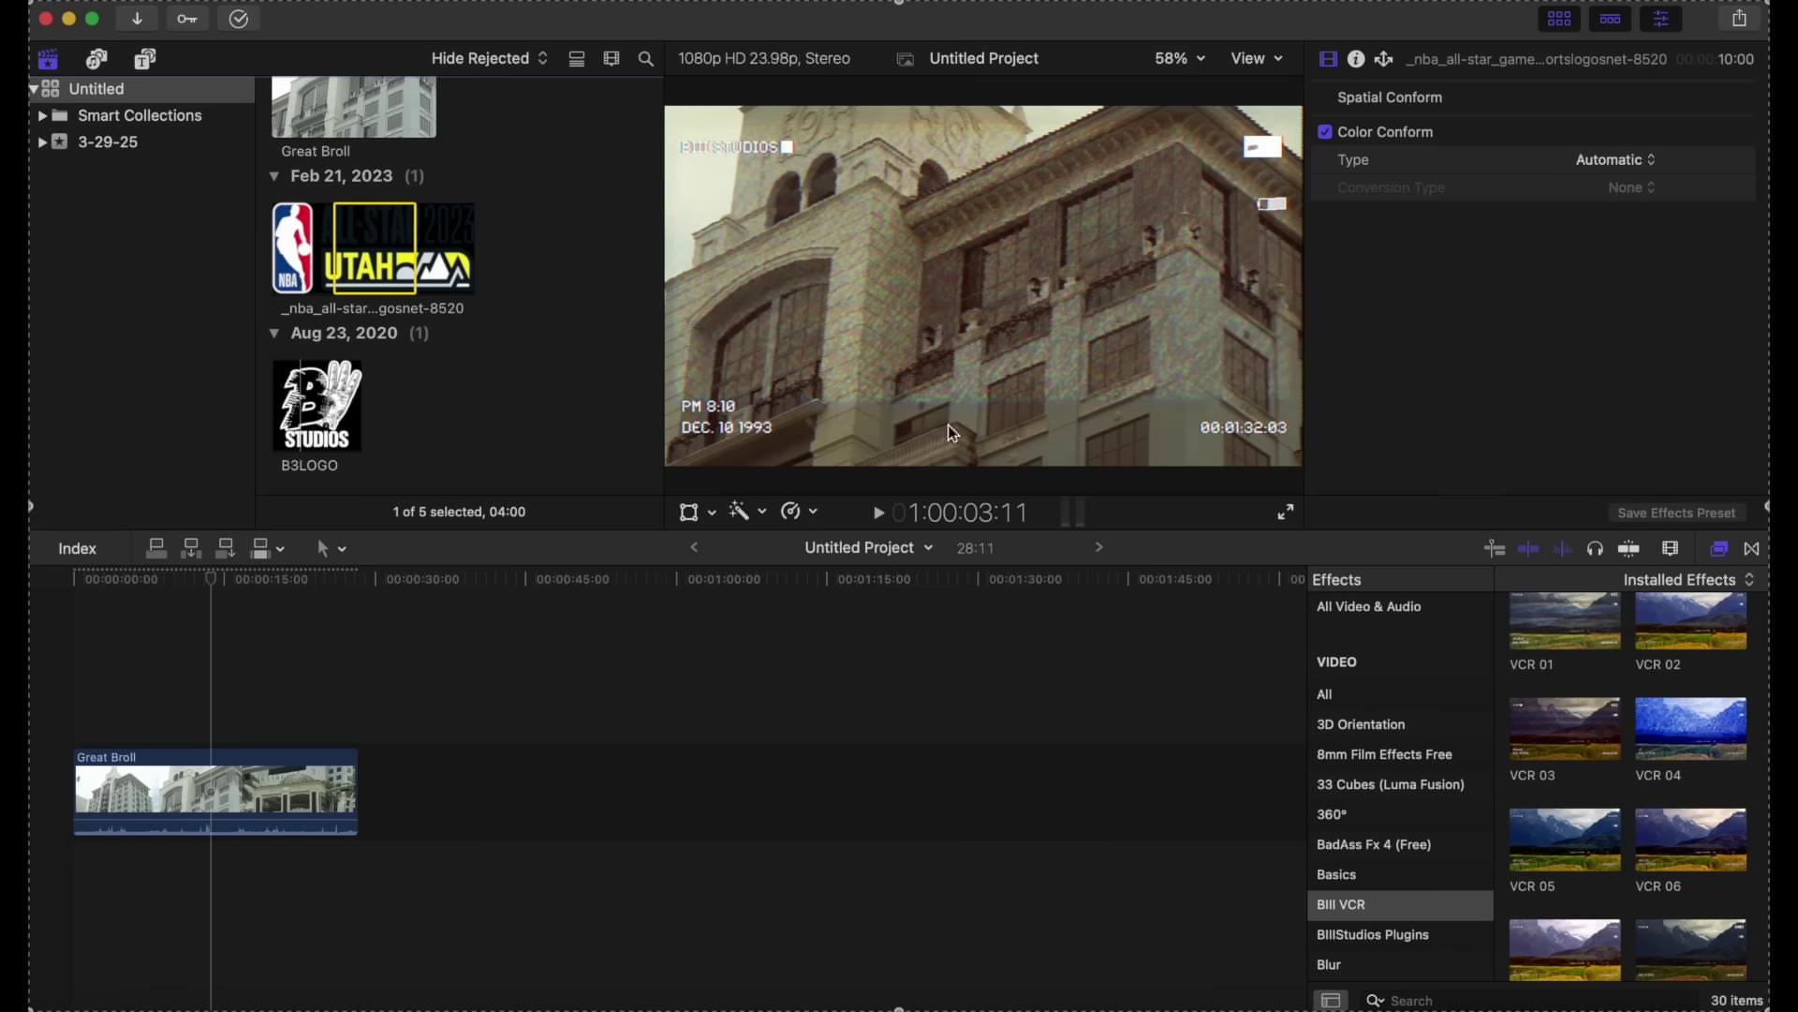
{"action": "left_click", "coordinate": [245, 820]}
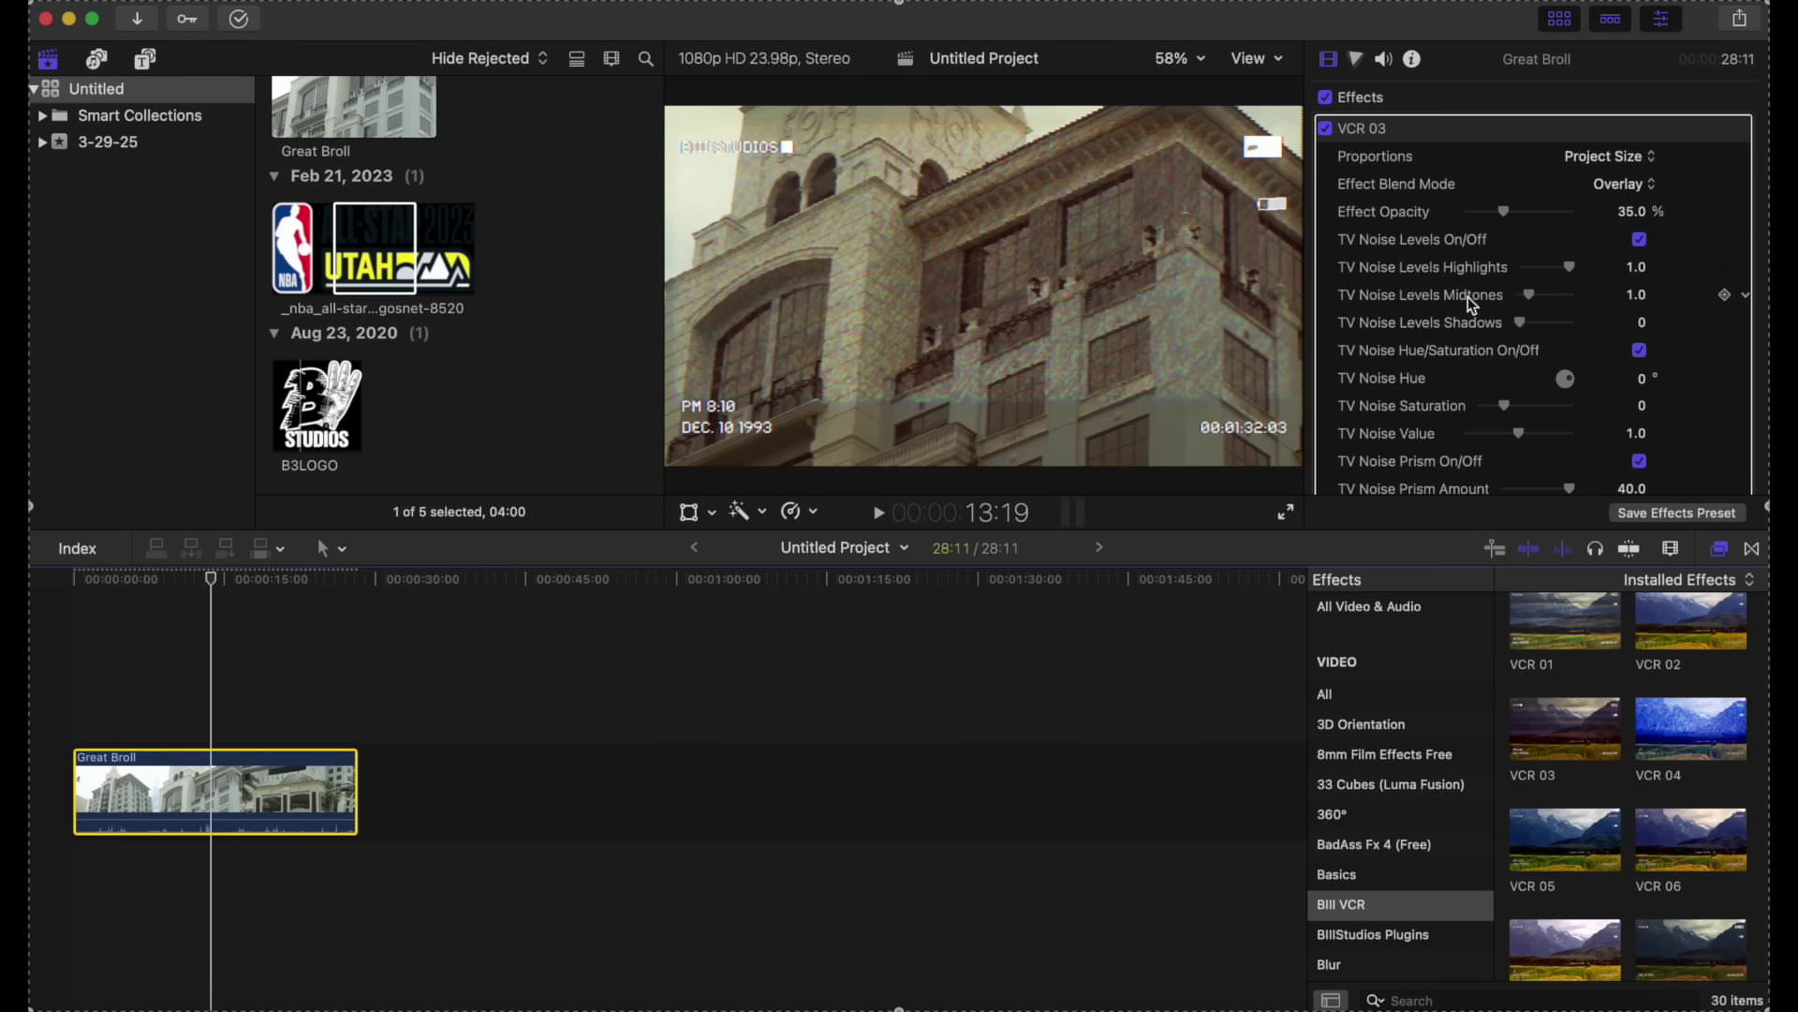
- Play the clip to preview the custom B3 logo in the frame's upper right
{"action": "scroll", "coordinate": [1471, 305], "scroll_direction": "down", "scroll_amount": 15}
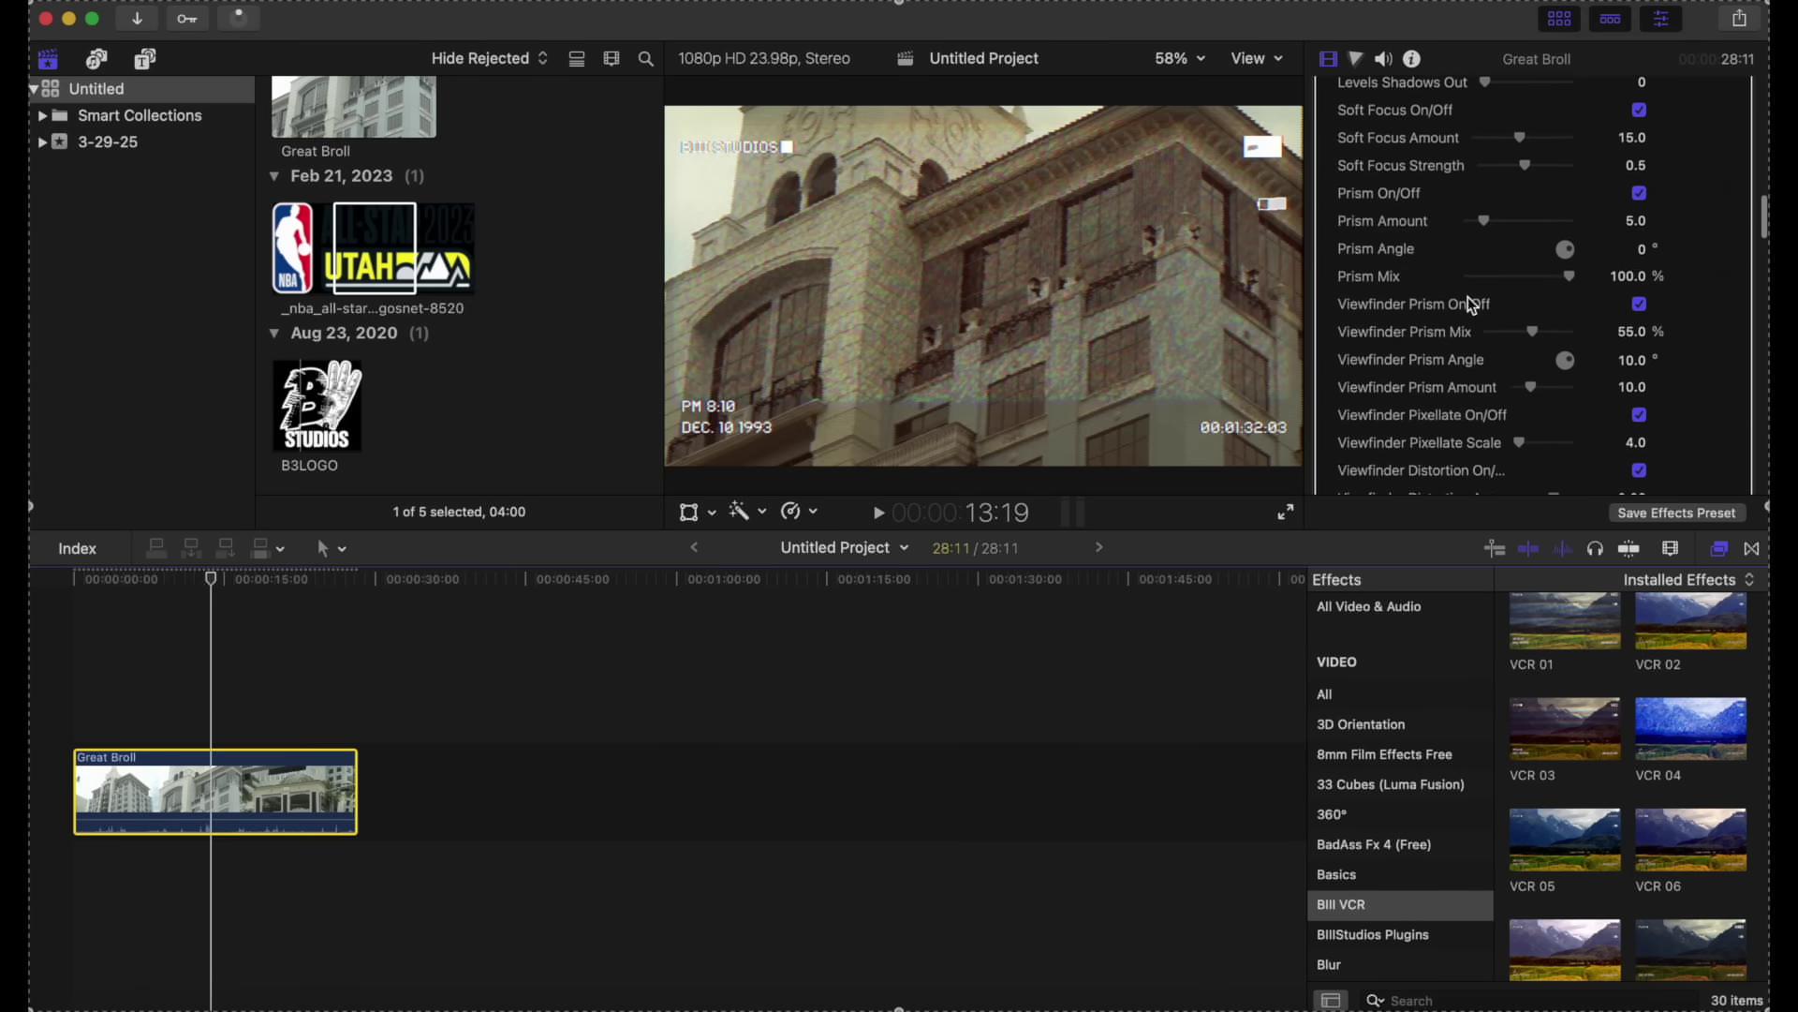
{"action": "scroll", "coordinate": [1470, 304], "scroll_direction": "down", "scroll_amount": 15}
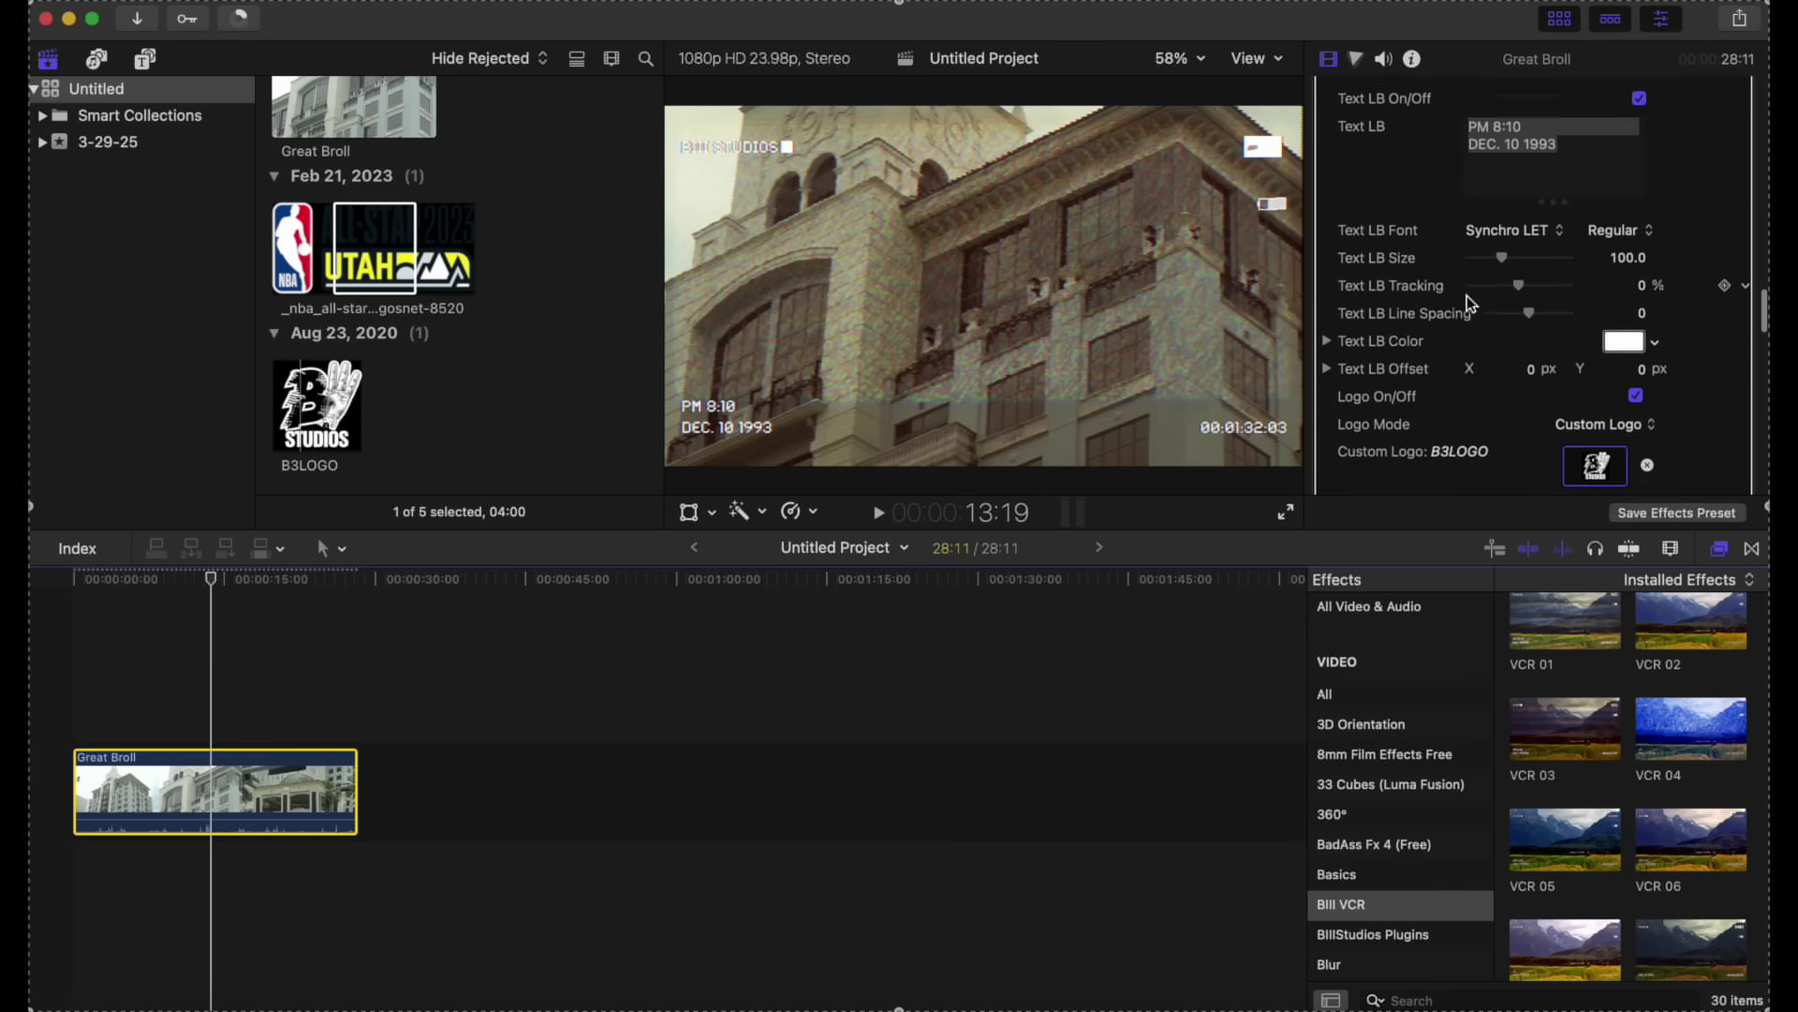
{"action": "scroll", "coordinate": [1471, 304], "scroll_direction": "down", "scroll_amount": 5}
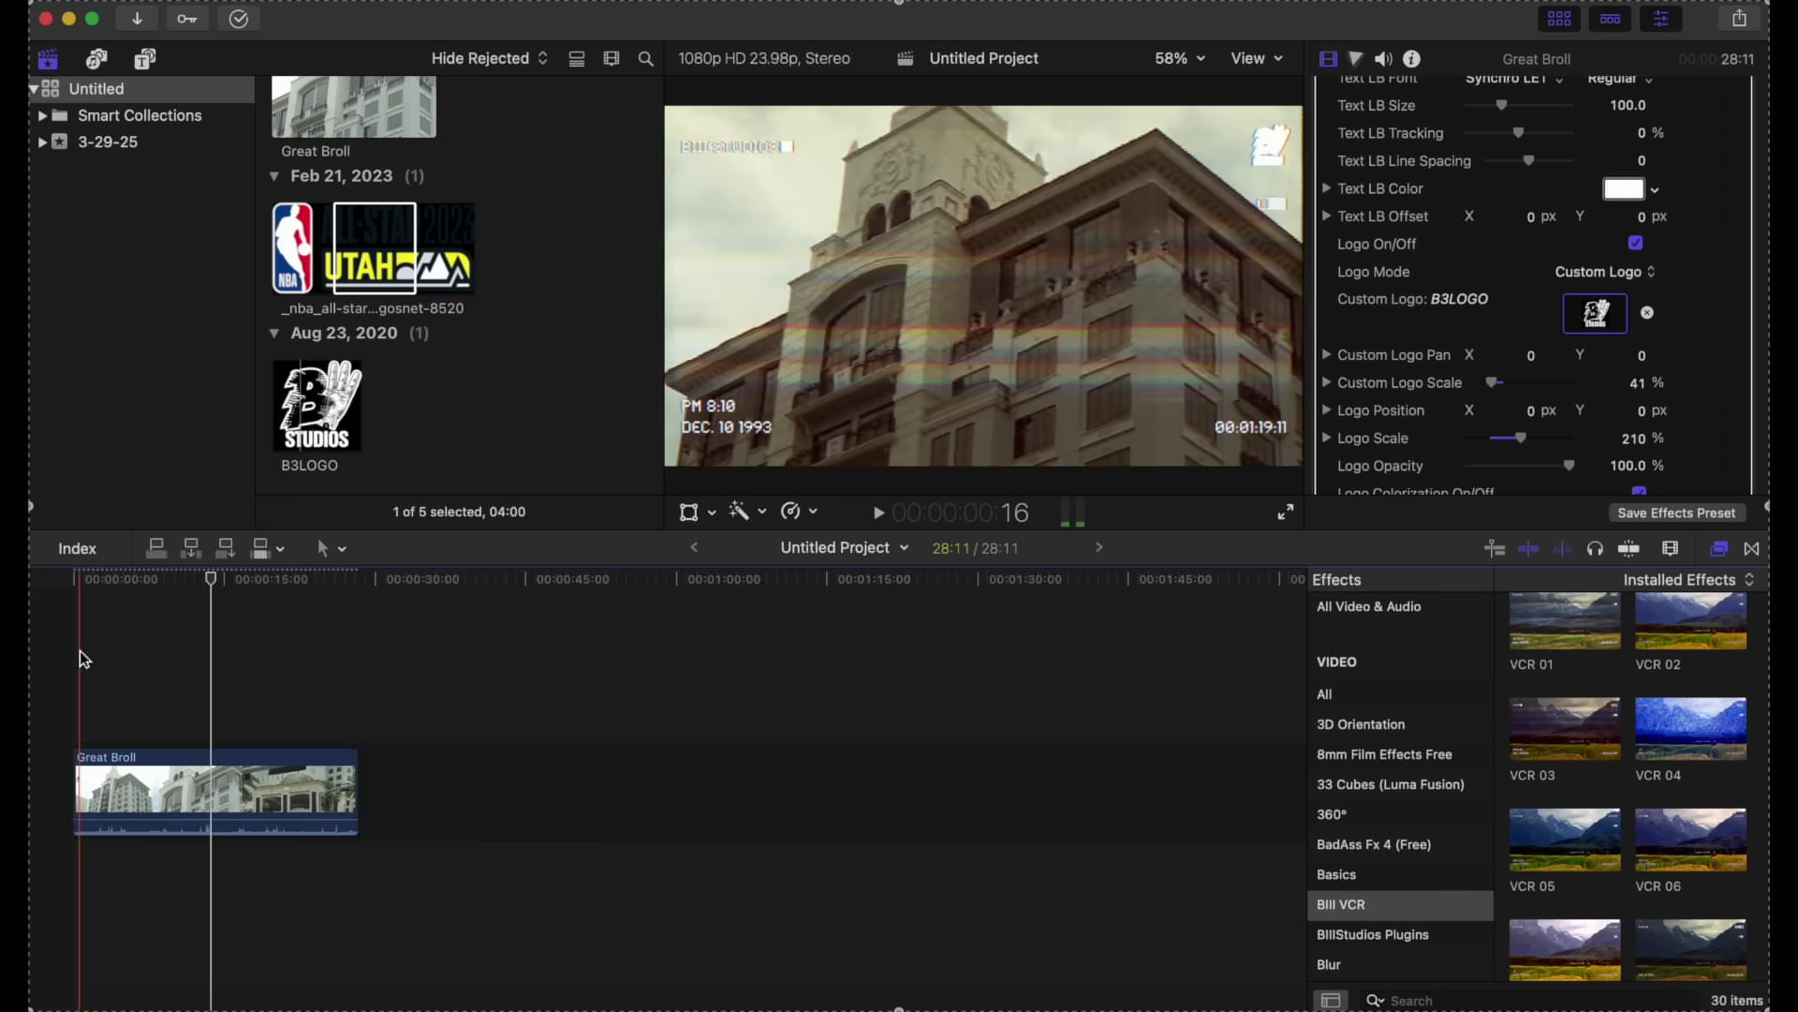
{"action": "key", "text": "space"}
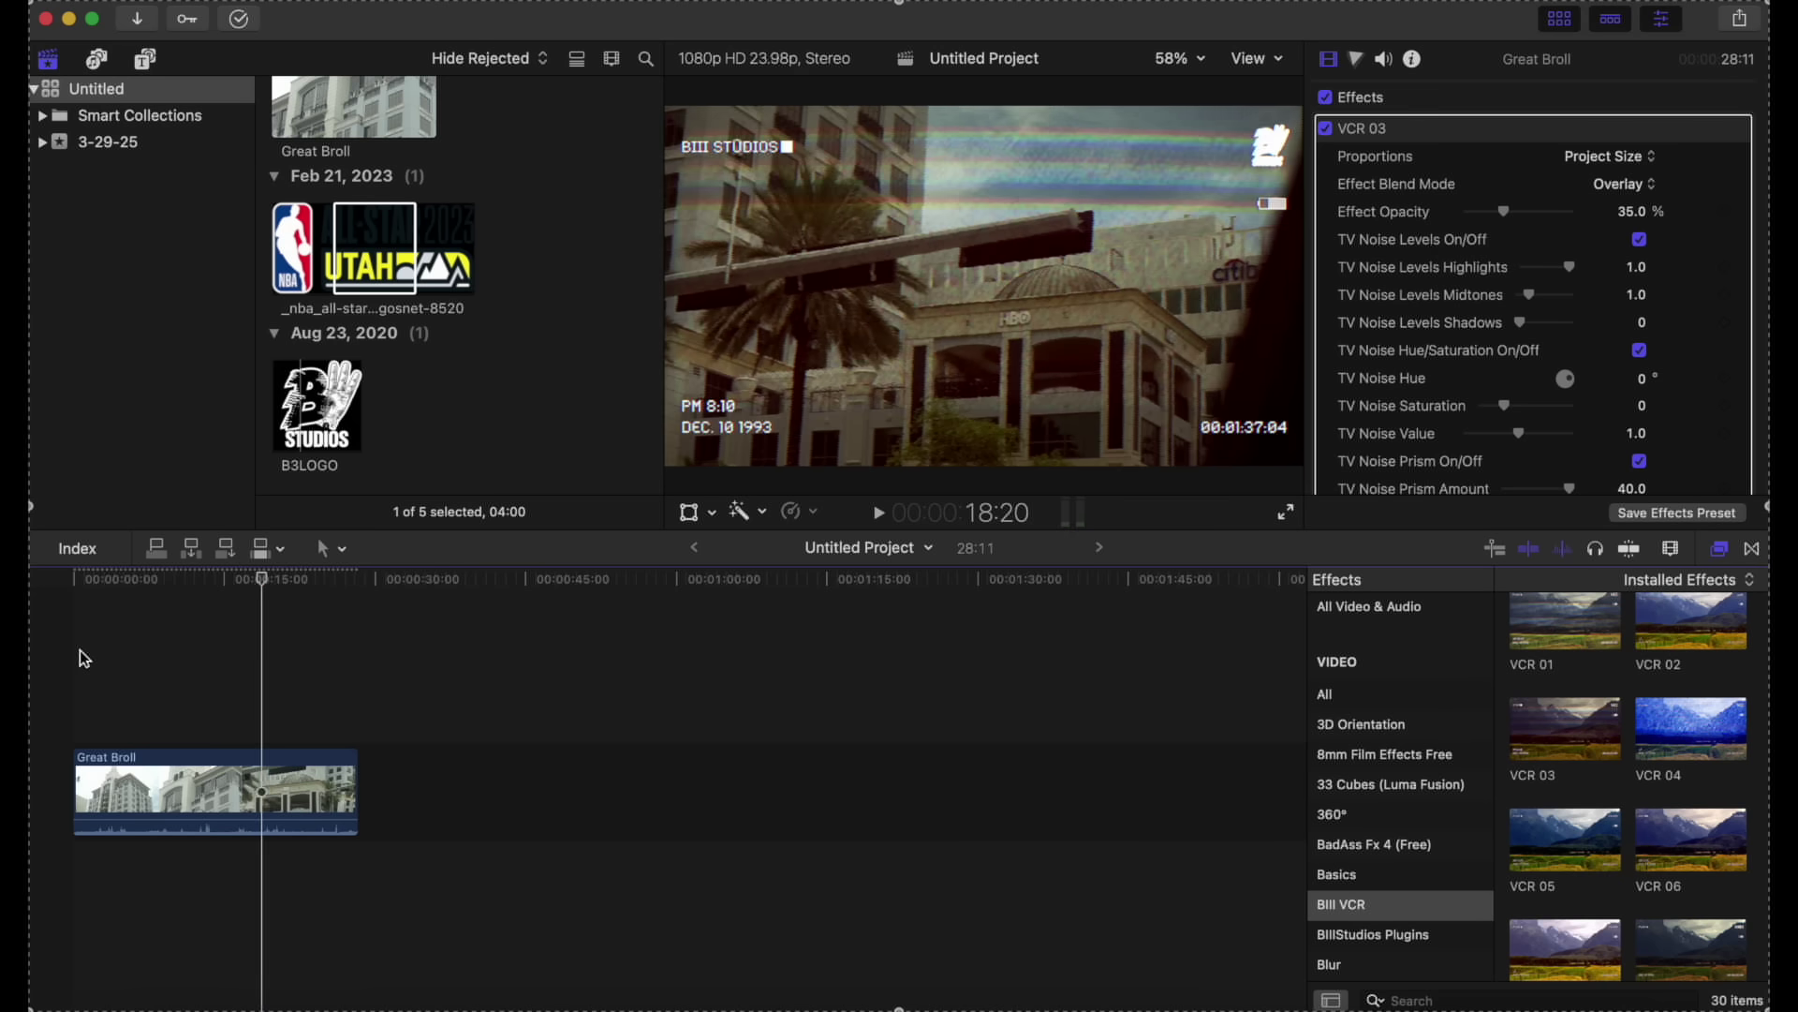
{"action": "left_click", "coordinate": [221, 790]}
- Replace the Great Broll clip with the beach aerial clip pexels_videos_1739010 and play it
{"action": "key", "text": "Delete"}
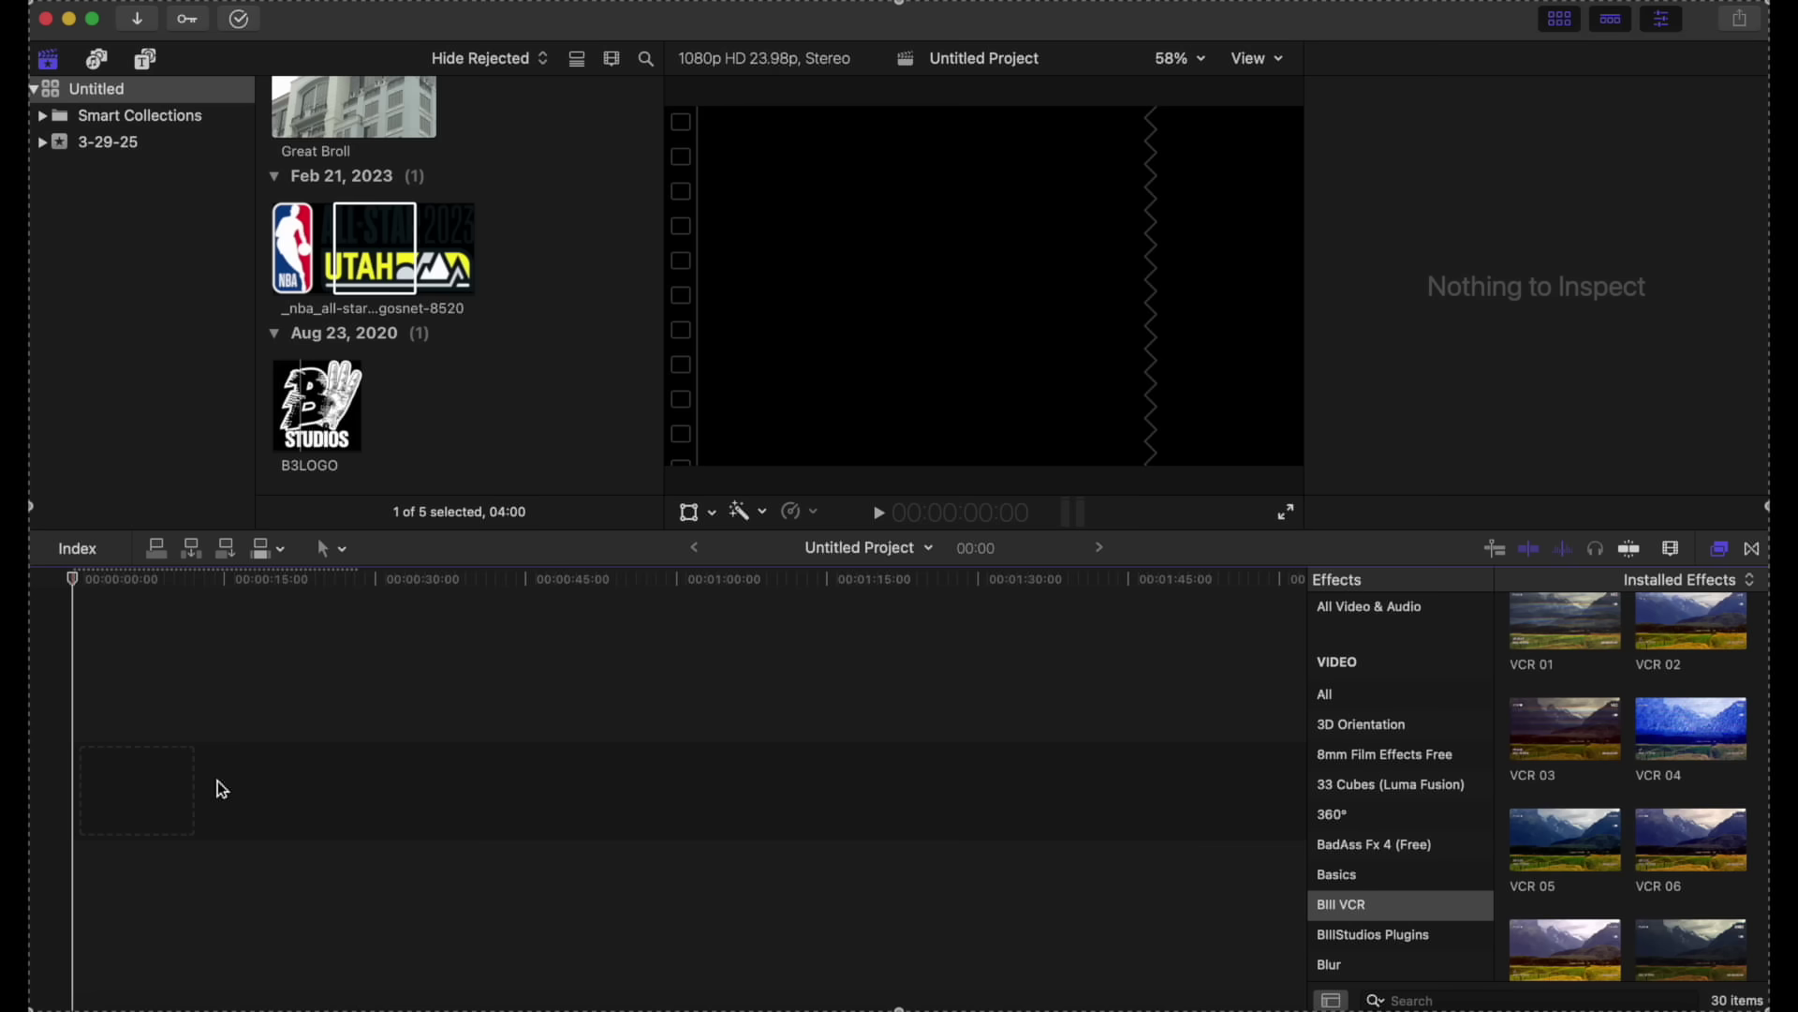
{"action": "scroll", "coordinate": [405, 118], "scroll_direction": "up", "scroll_amount": 5}
{"action": "left_click", "coordinate": [370, 159]}
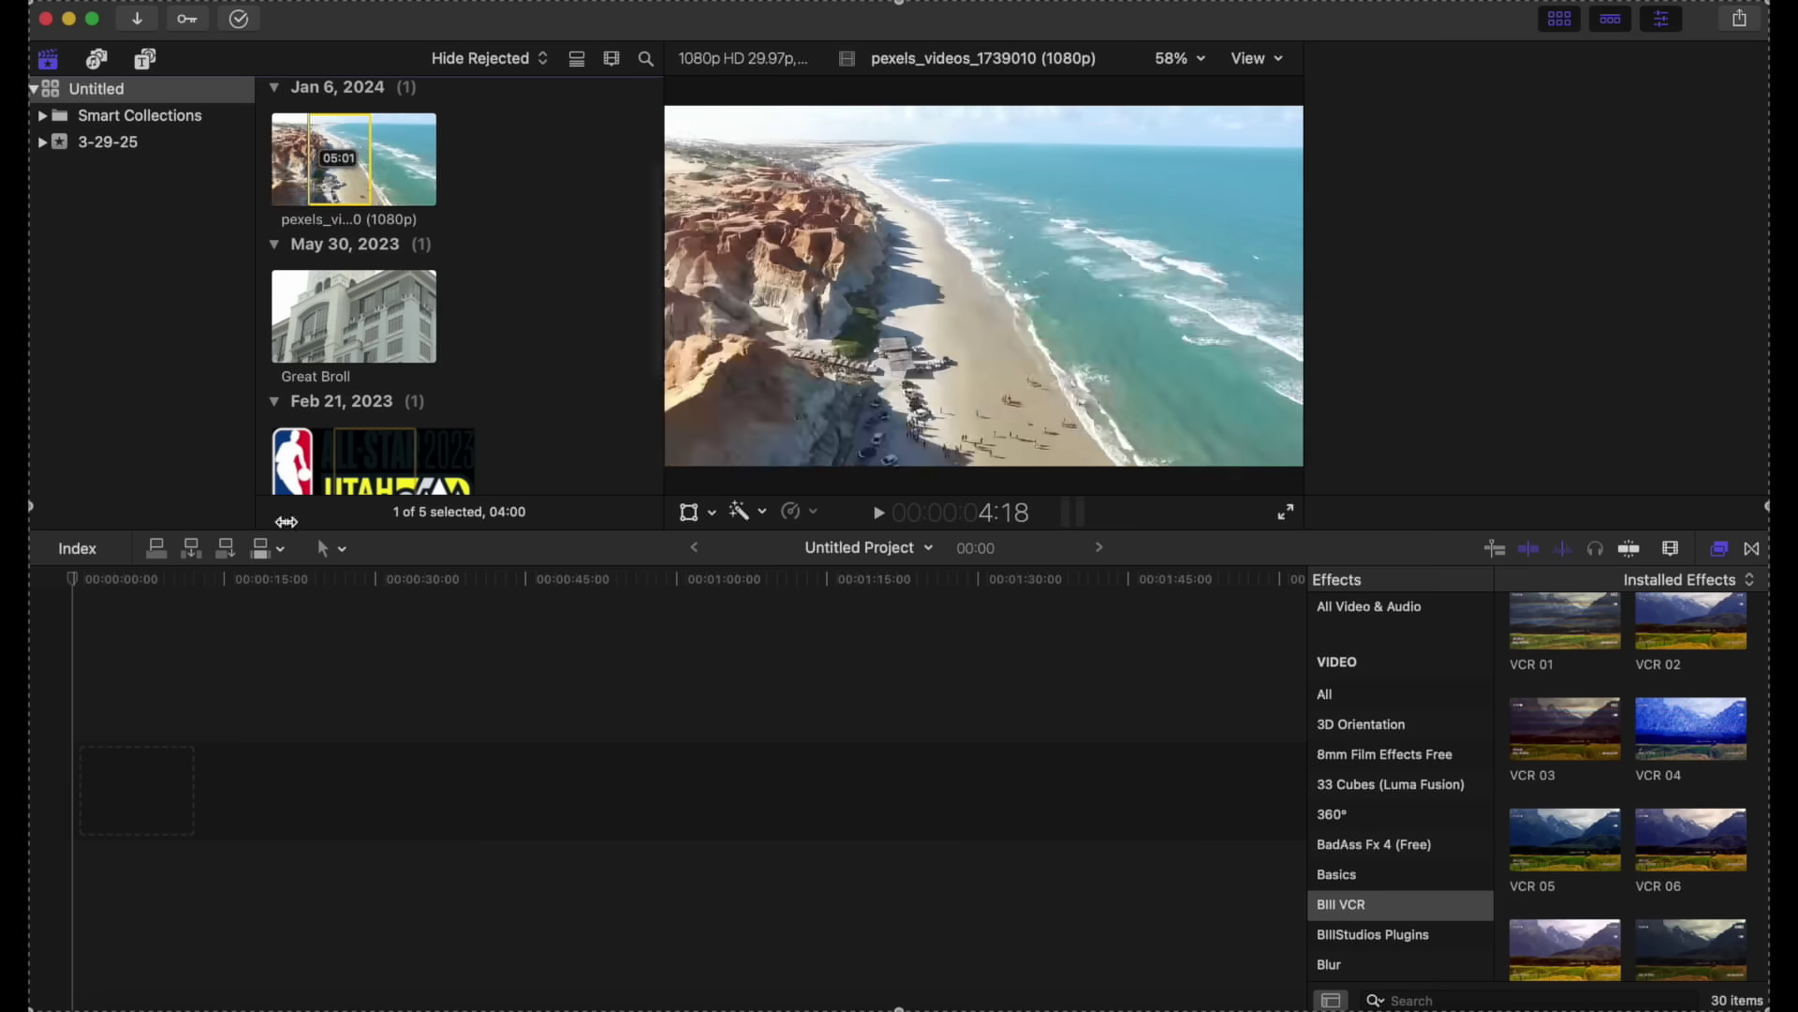
{"action": "left_click_drag", "start_coordinate": [354, 159], "coordinate": [155, 780]}
{"action": "key", "text": "space"}
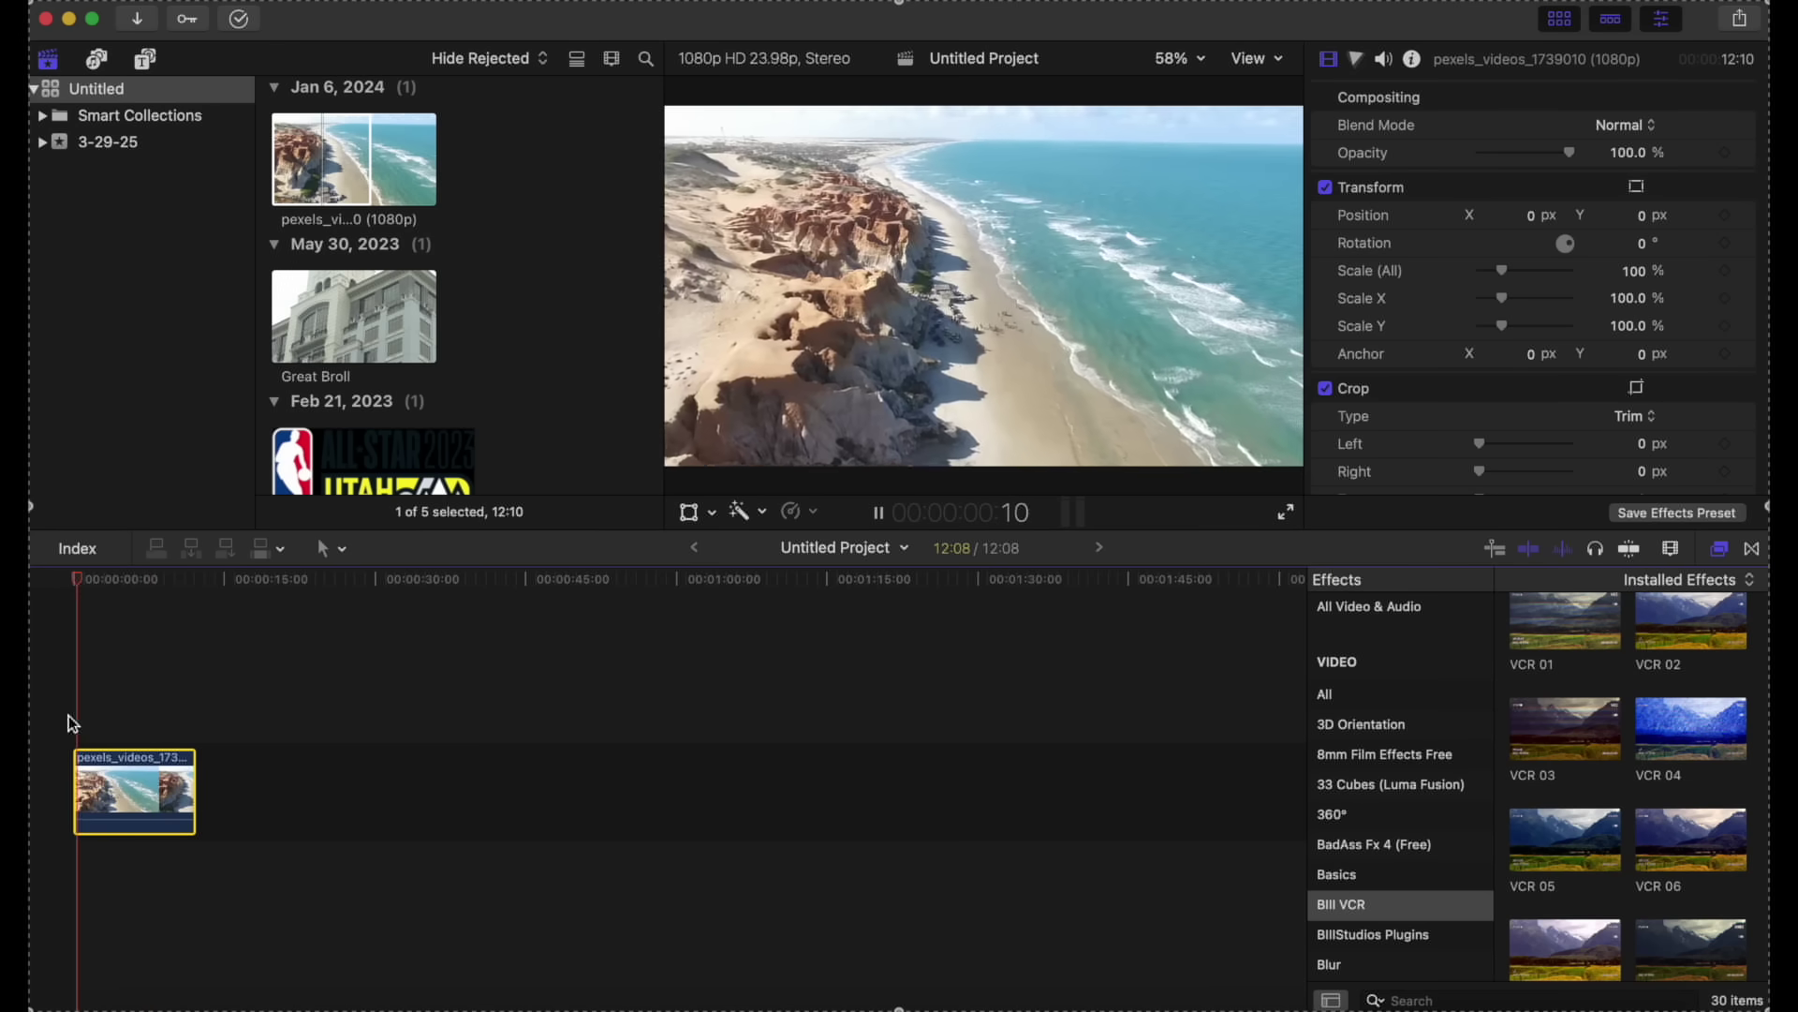
- Apply the VCR 09 effect to the beach clip
{"action": "scroll", "coordinate": [1627, 717], "scroll_direction": "down", "scroll_amount": 5}
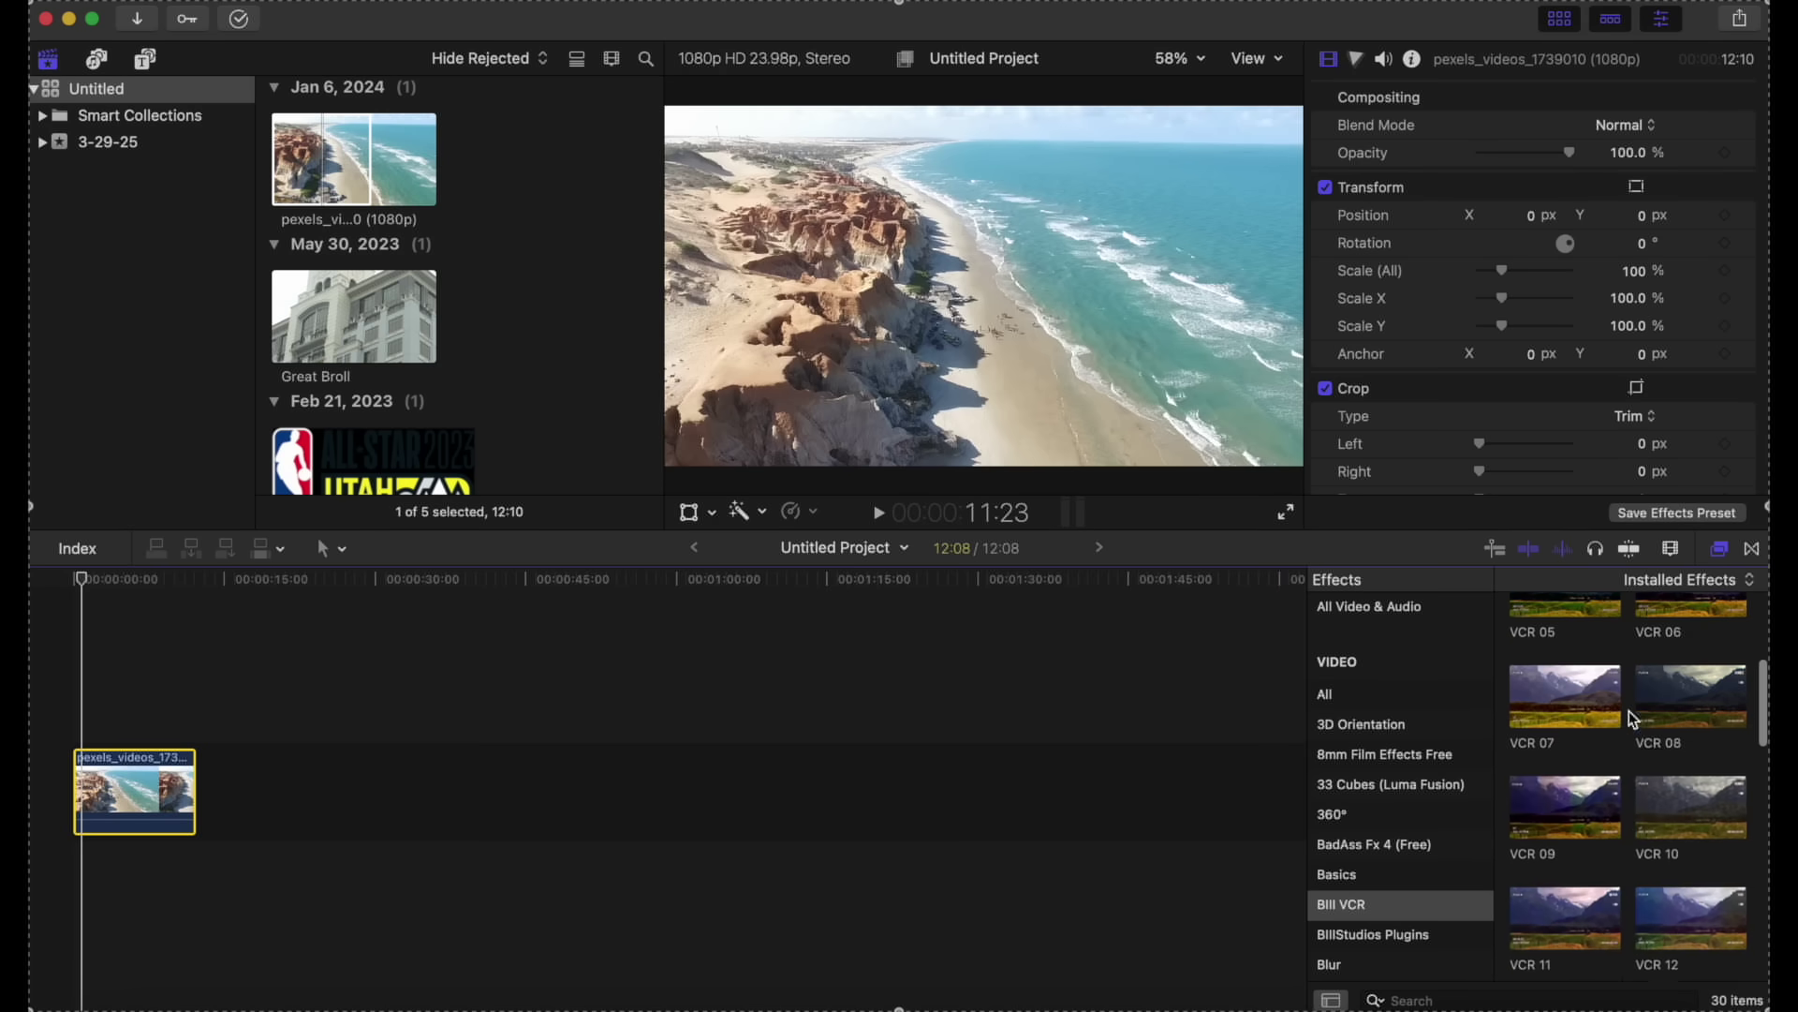
{"action": "scroll", "coordinate": [1632, 718], "scroll_direction": "down", "scroll_amount": 2}
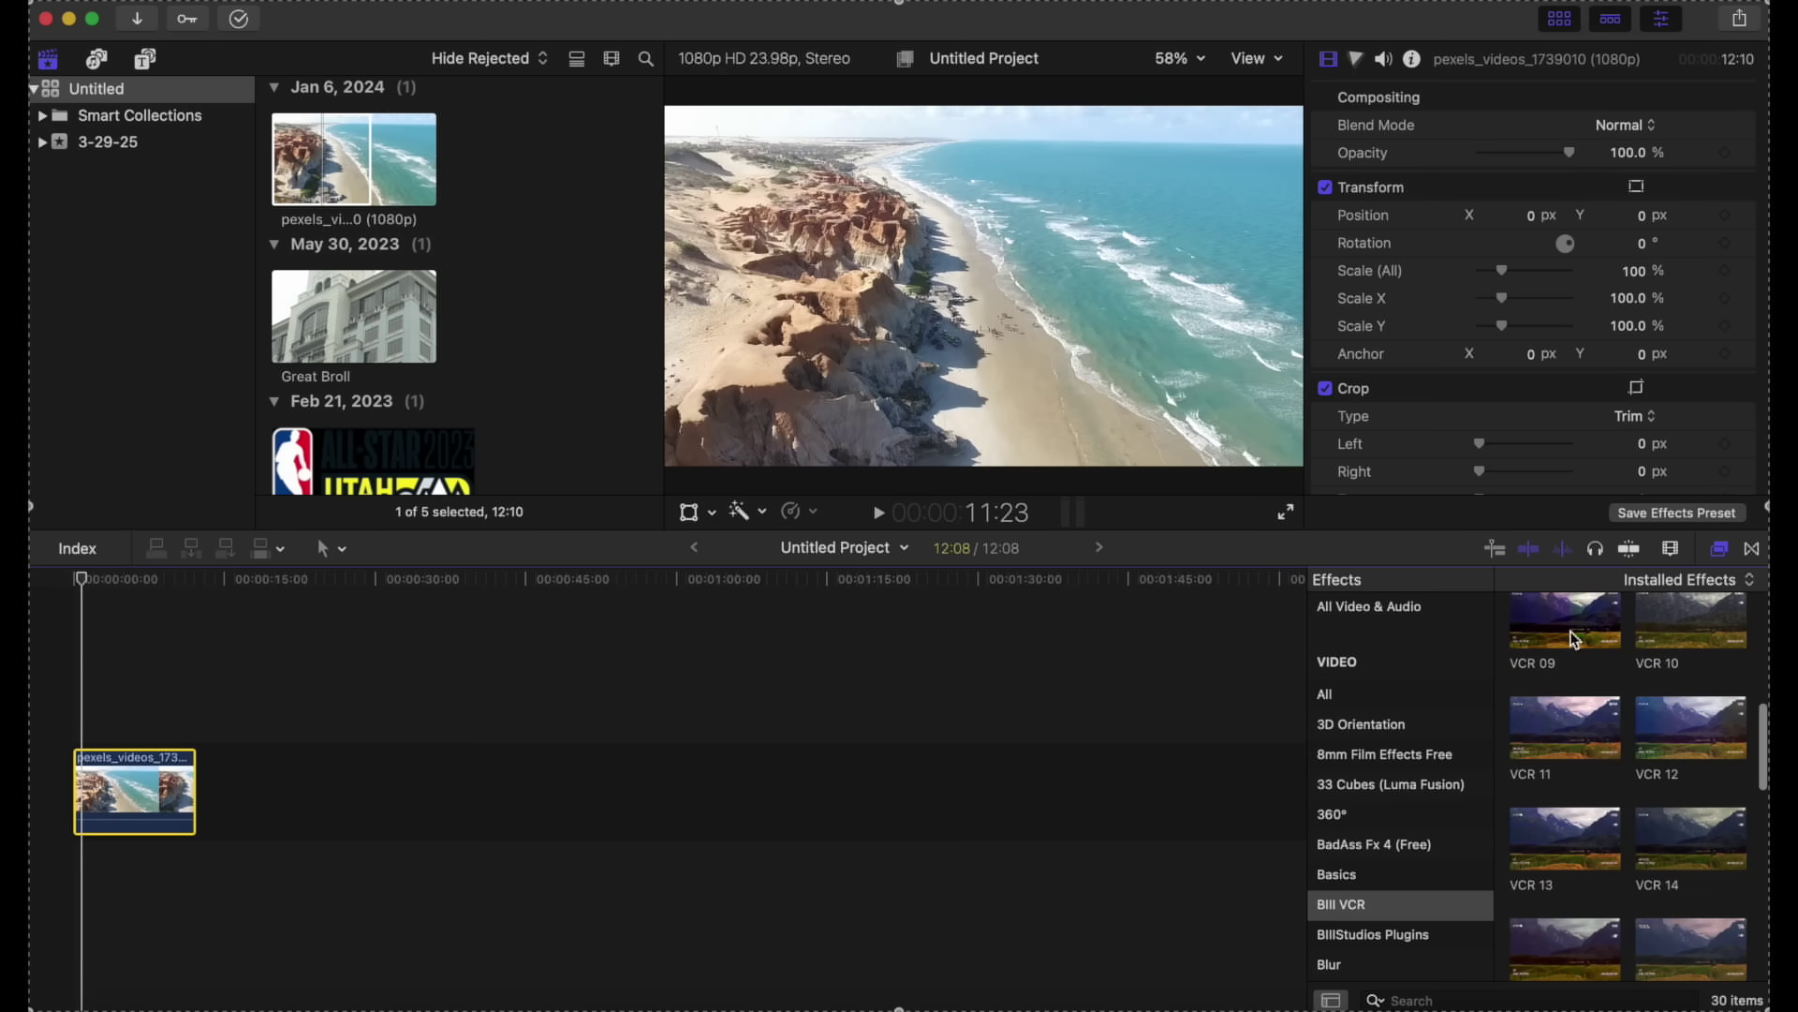
{"action": "left_click_drag", "start_coordinate": [1575, 640], "coordinate": [148, 792]}
- Tone down the beach clip's VCR 09 effect to 37.15% Effect Opacity and replay it
{"action": "left_click", "coordinate": [61, 727]}
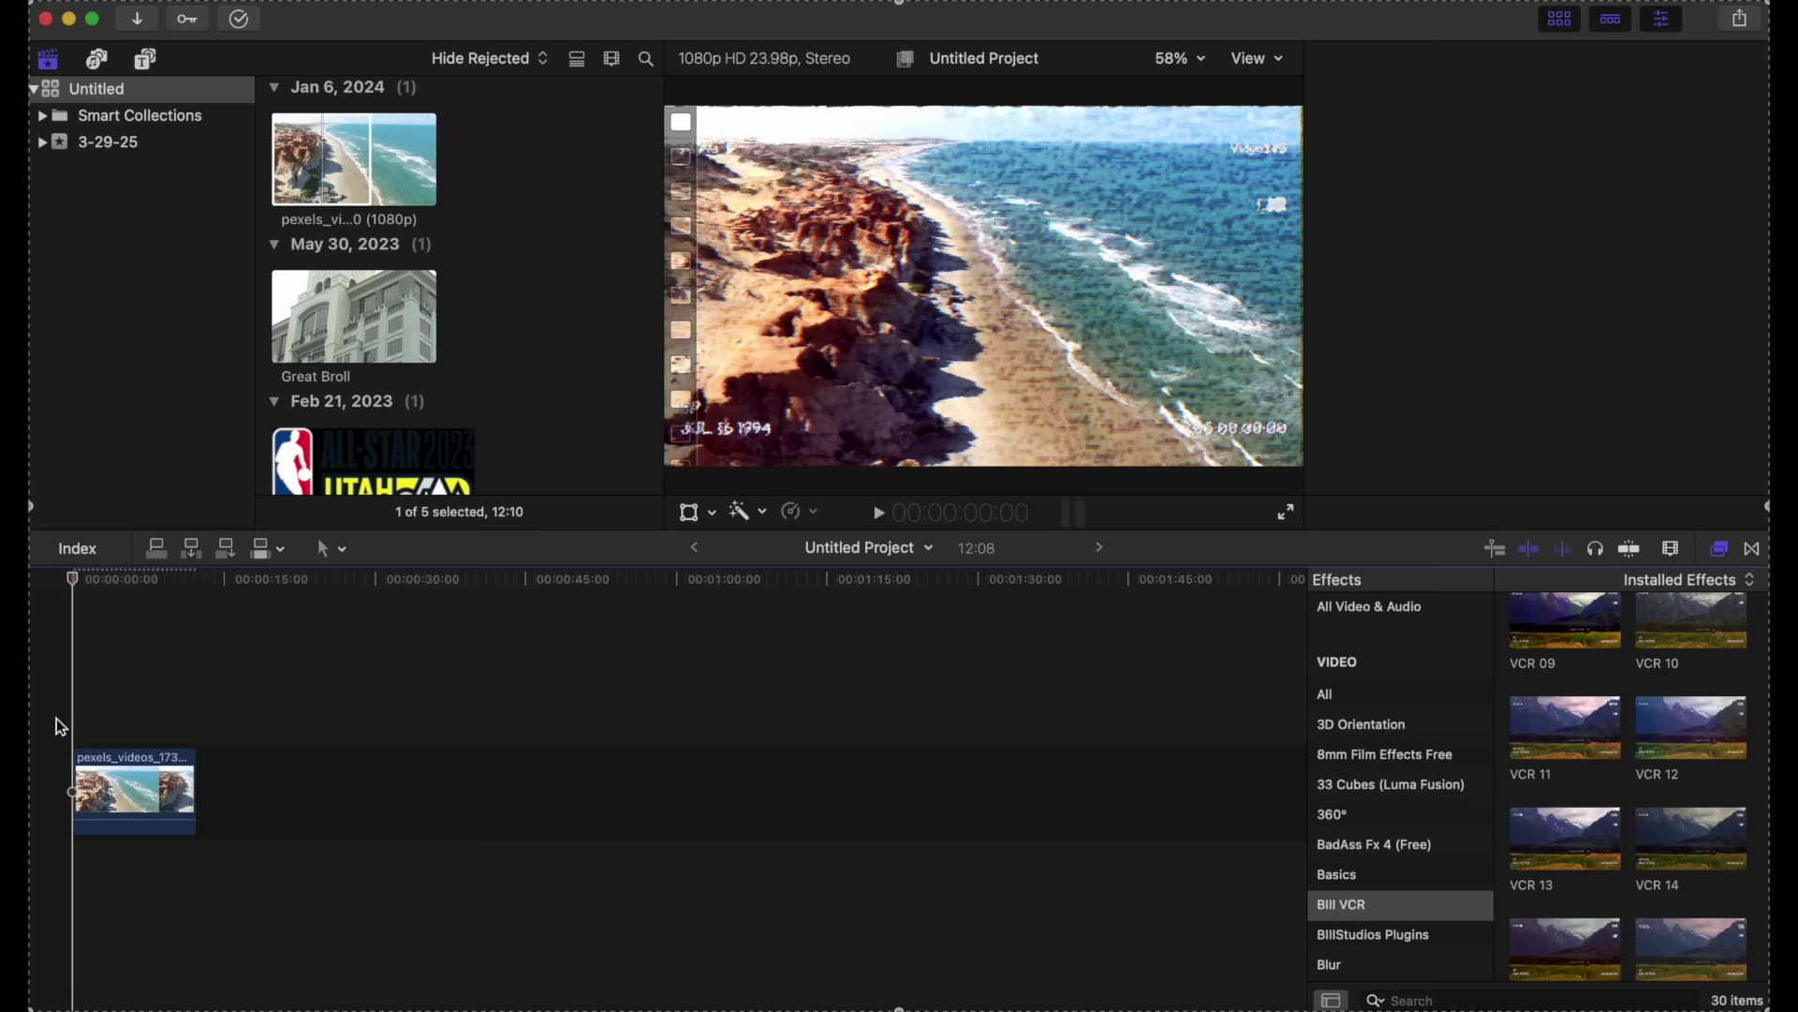
{"action": "key", "text": "space"}
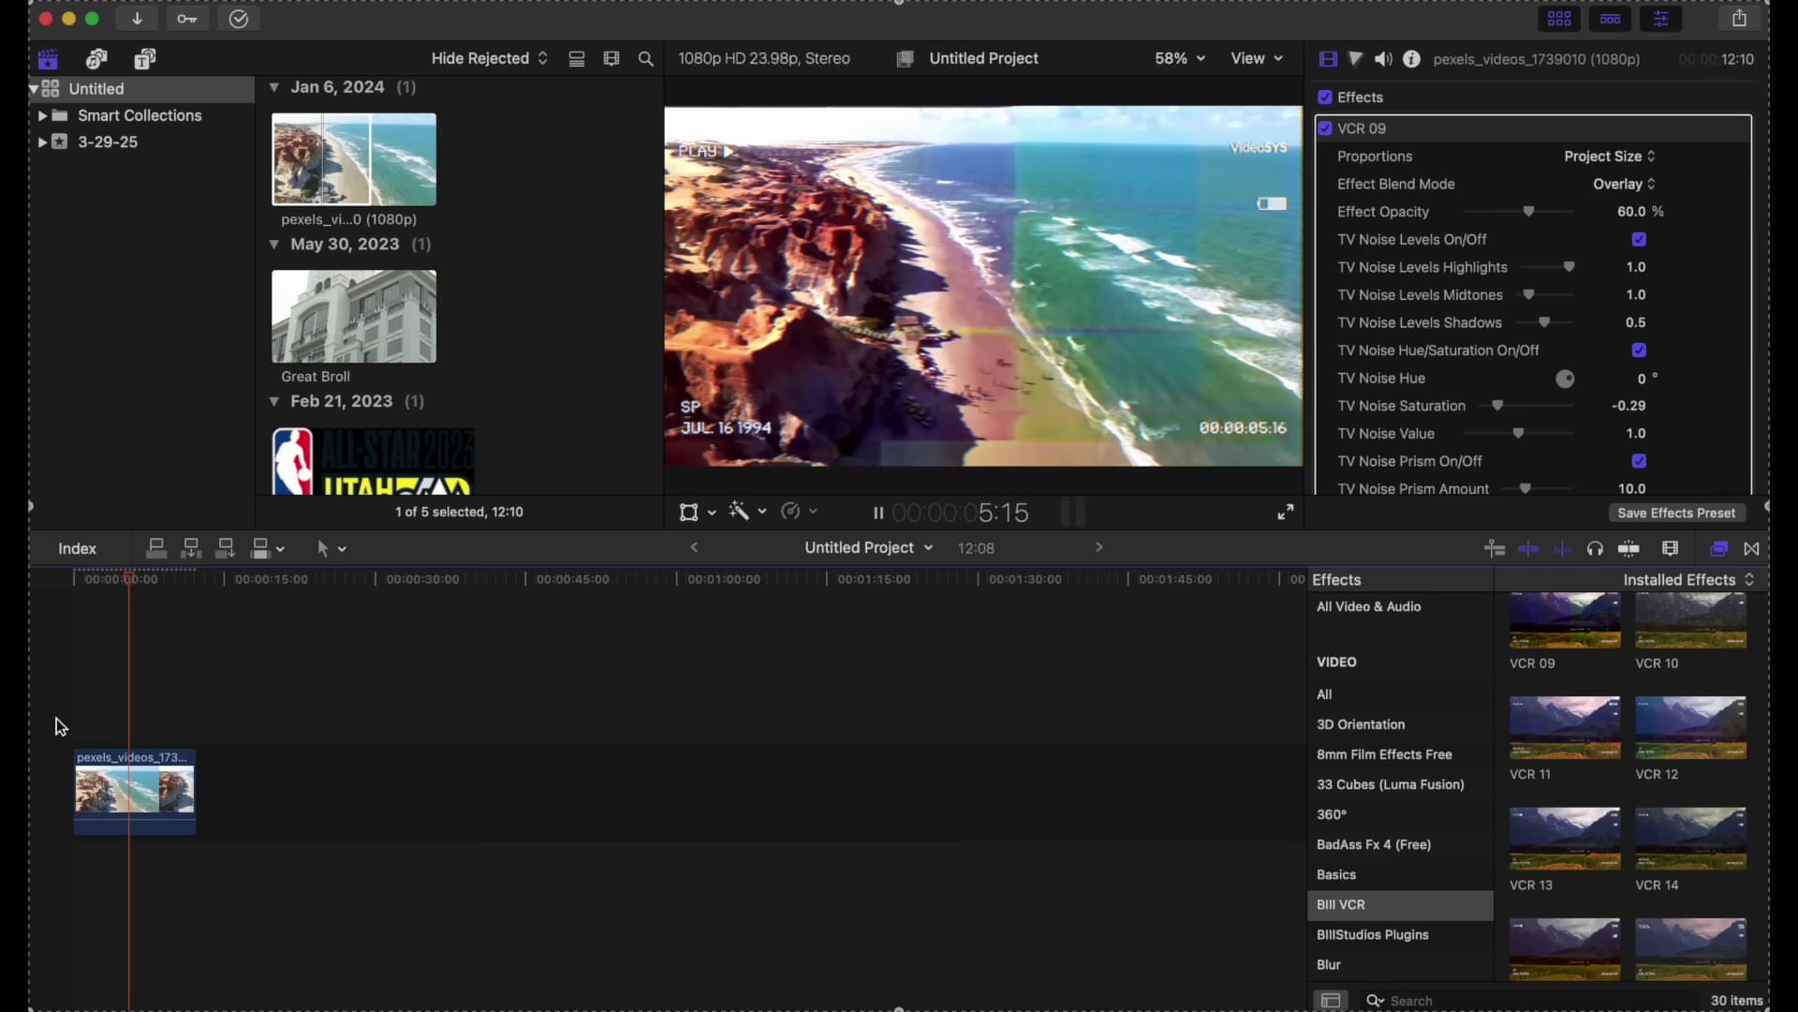
{"action": "key", "text": "space"}
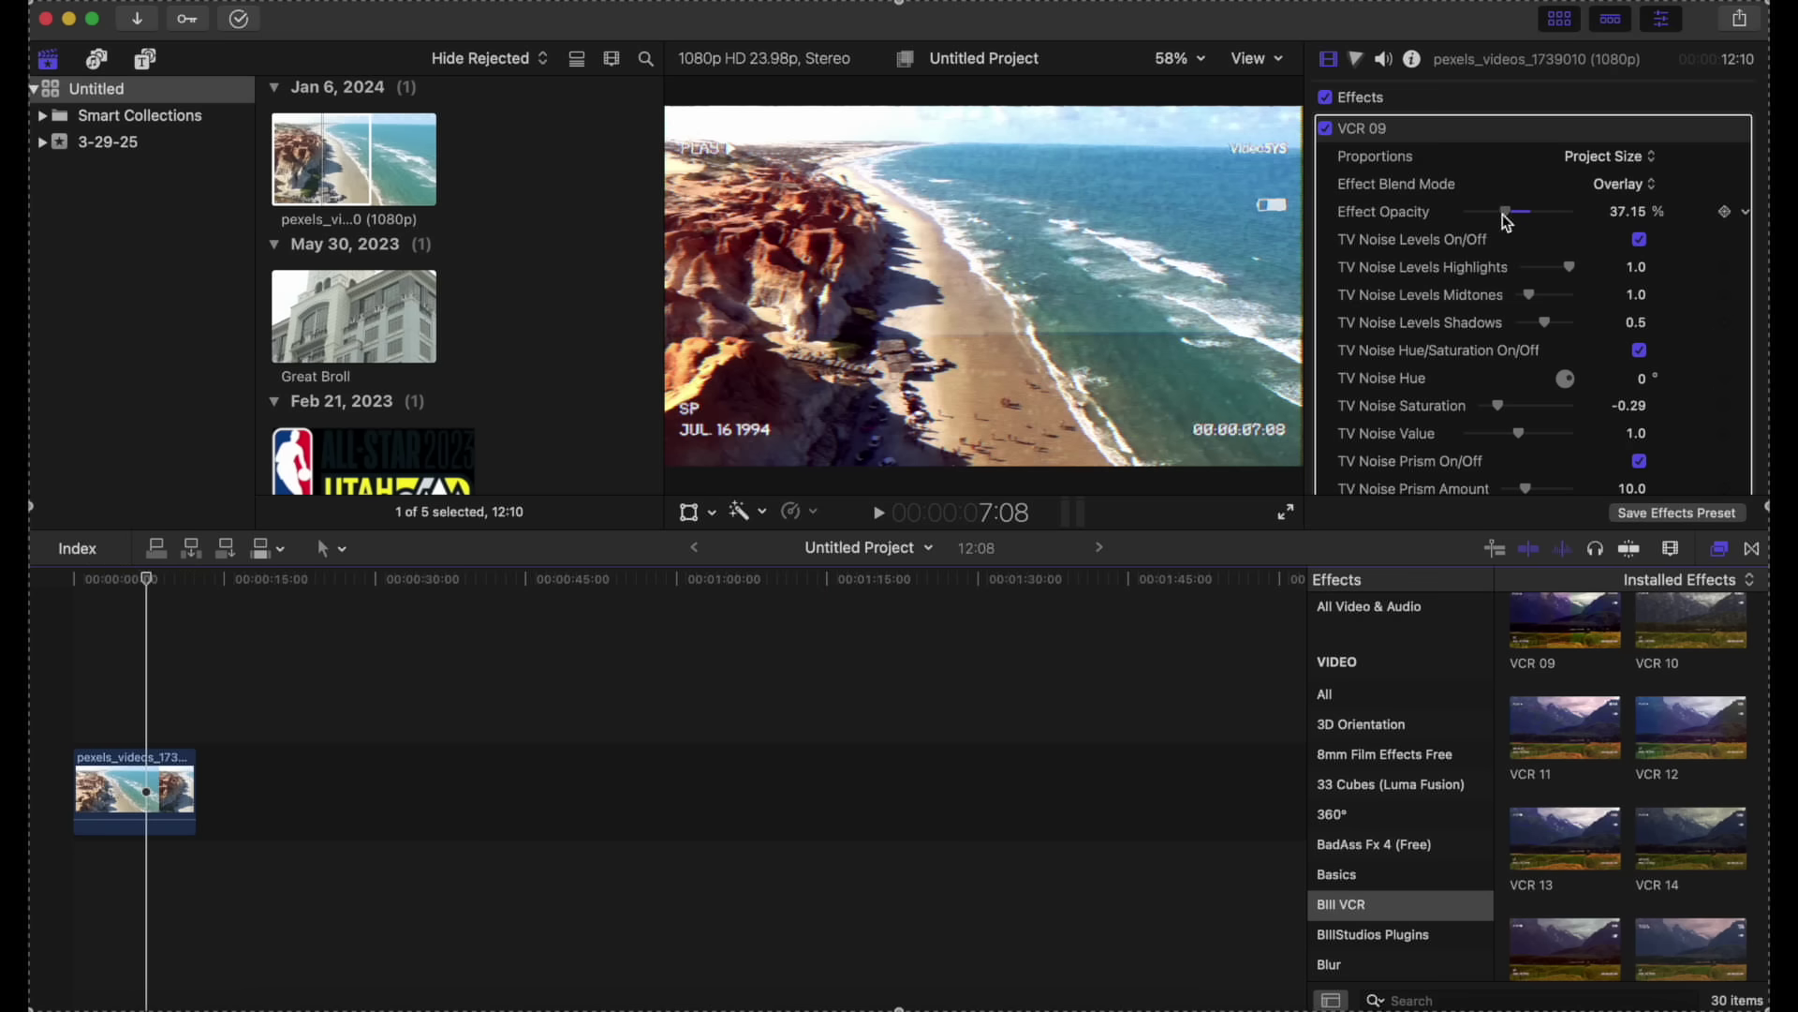
{"action": "scroll", "coordinate": [1564, 270], "scroll_direction": "down", "scroll_amount": 3}
{"action": "left_click_drag", "start_coordinate": [1564, 184], "coordinate": [1552, 181]}
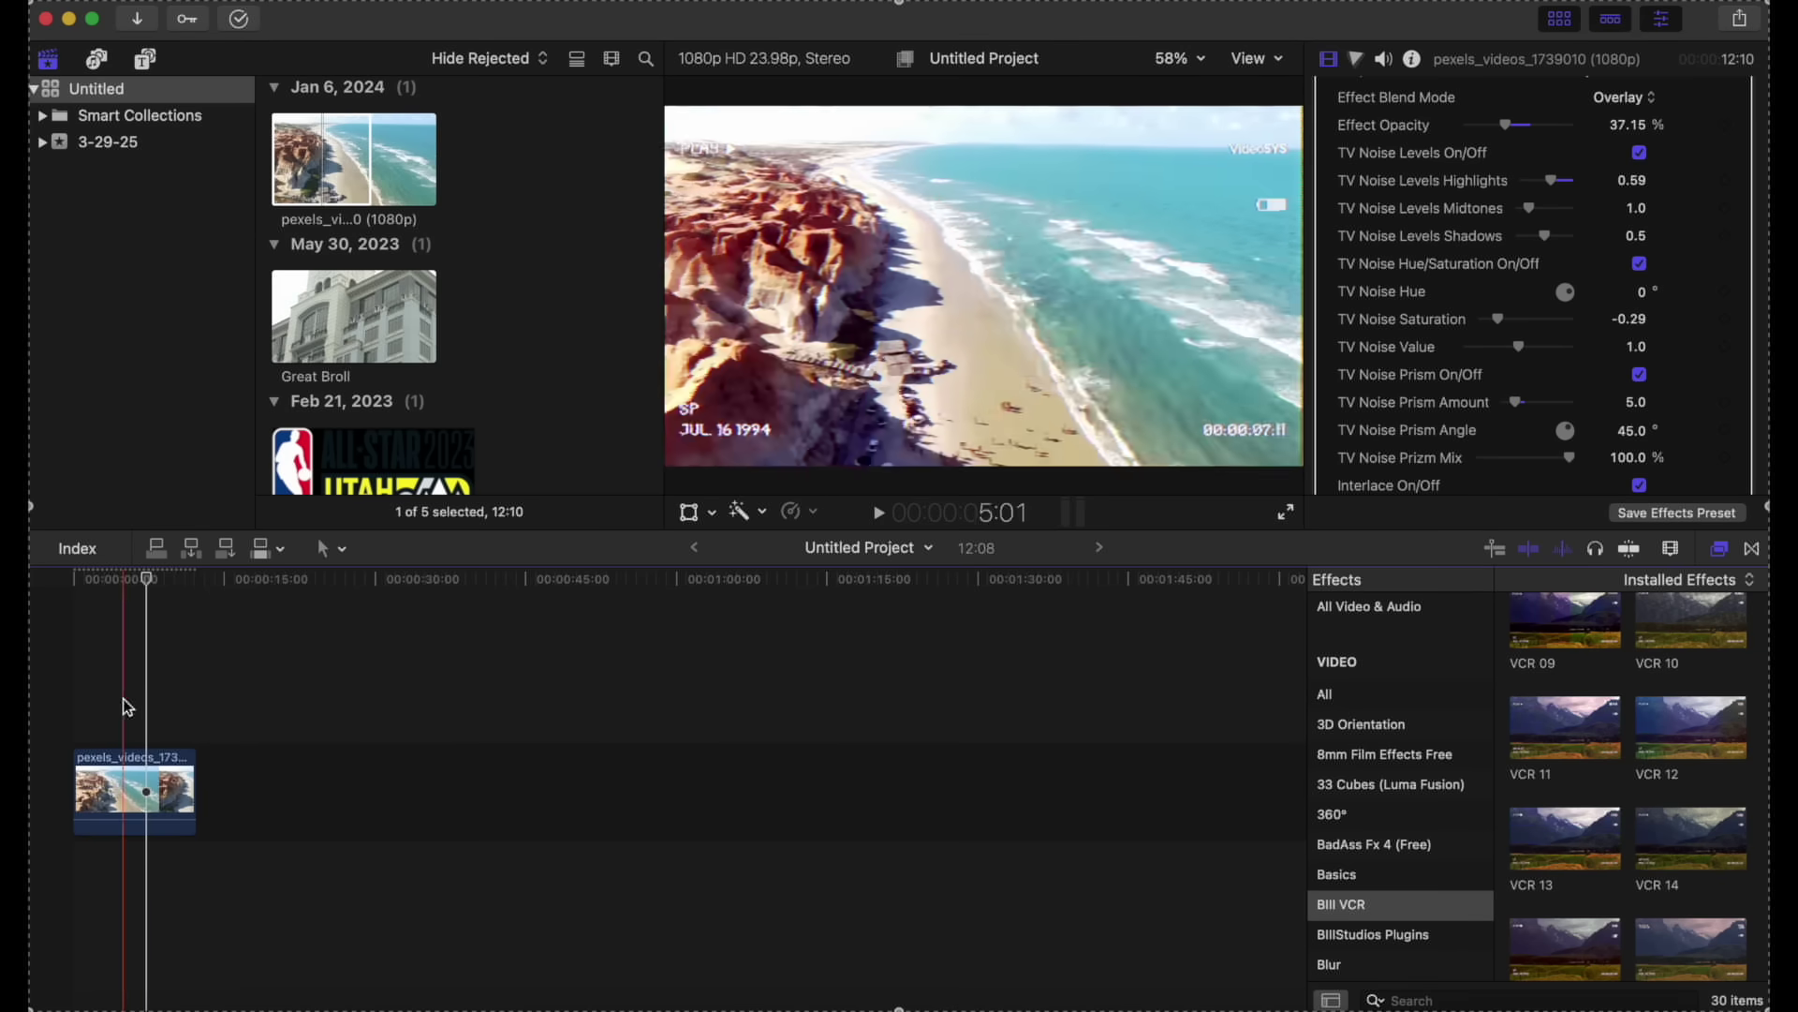
{"action": "key", "text": "space"}
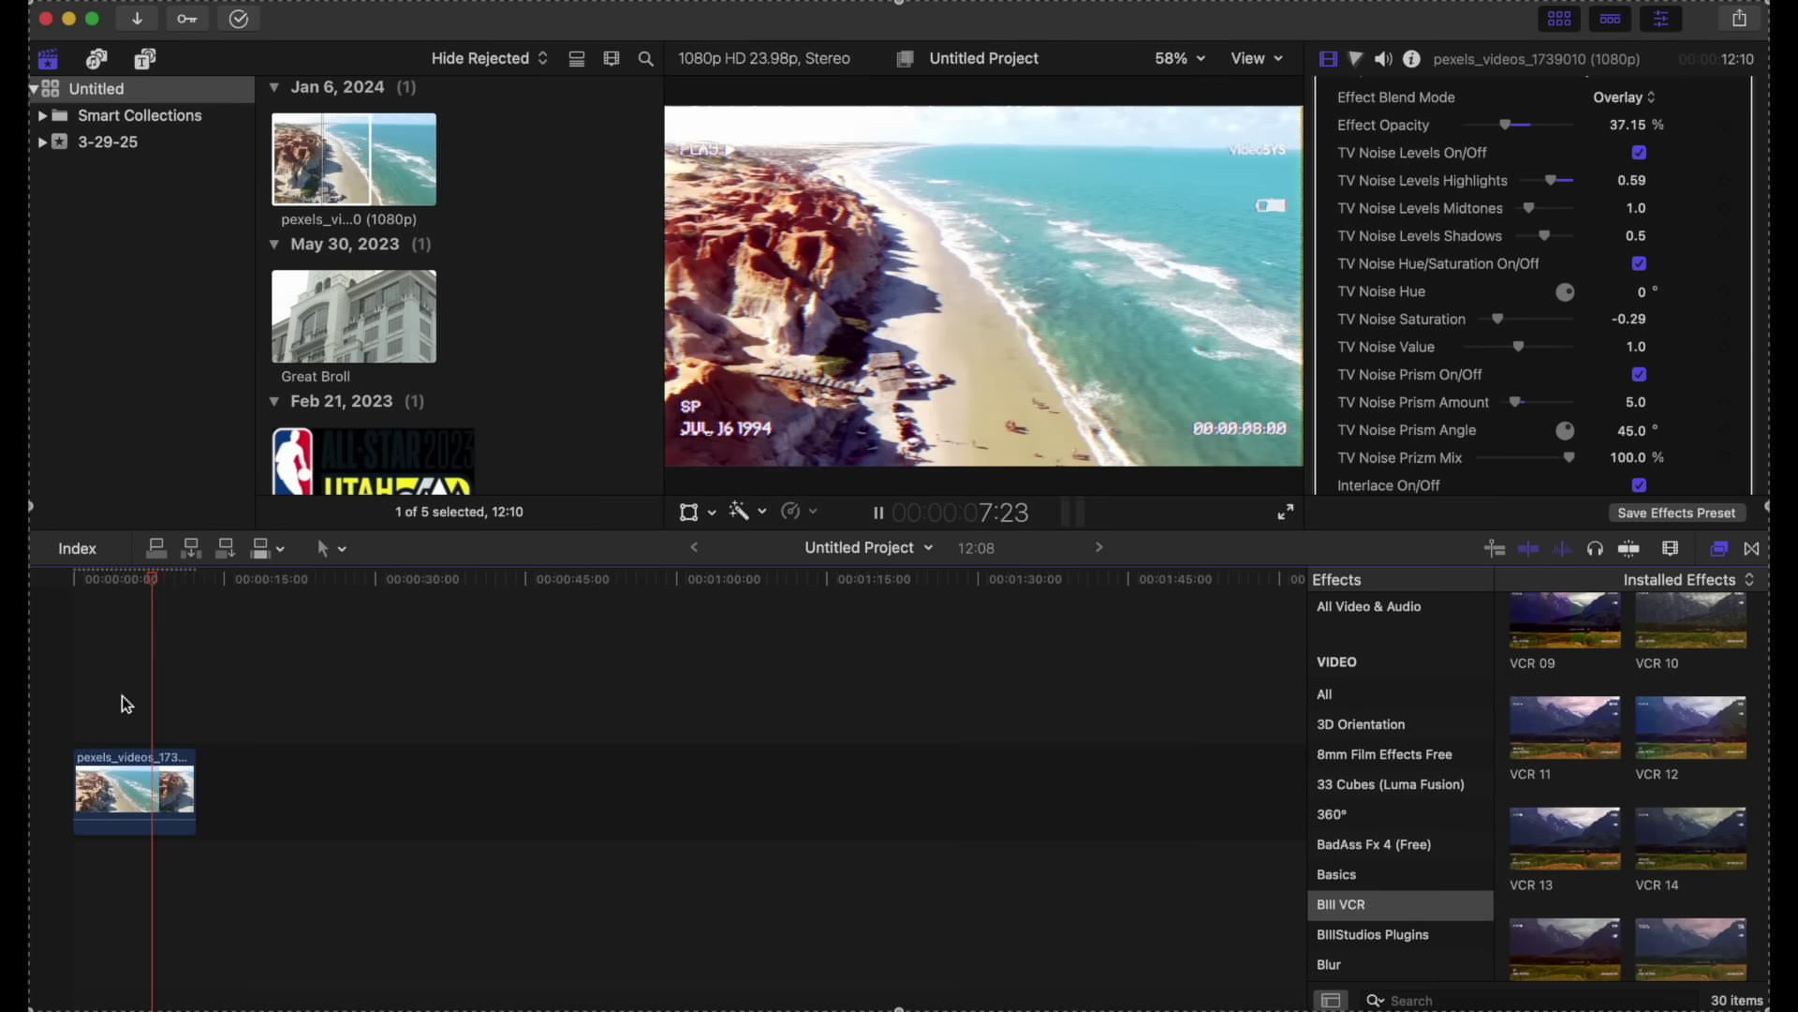
{"action": "scroll", "coordinate": [1526, 226], "scroll_direction": "up", "scroll_amount": 3}
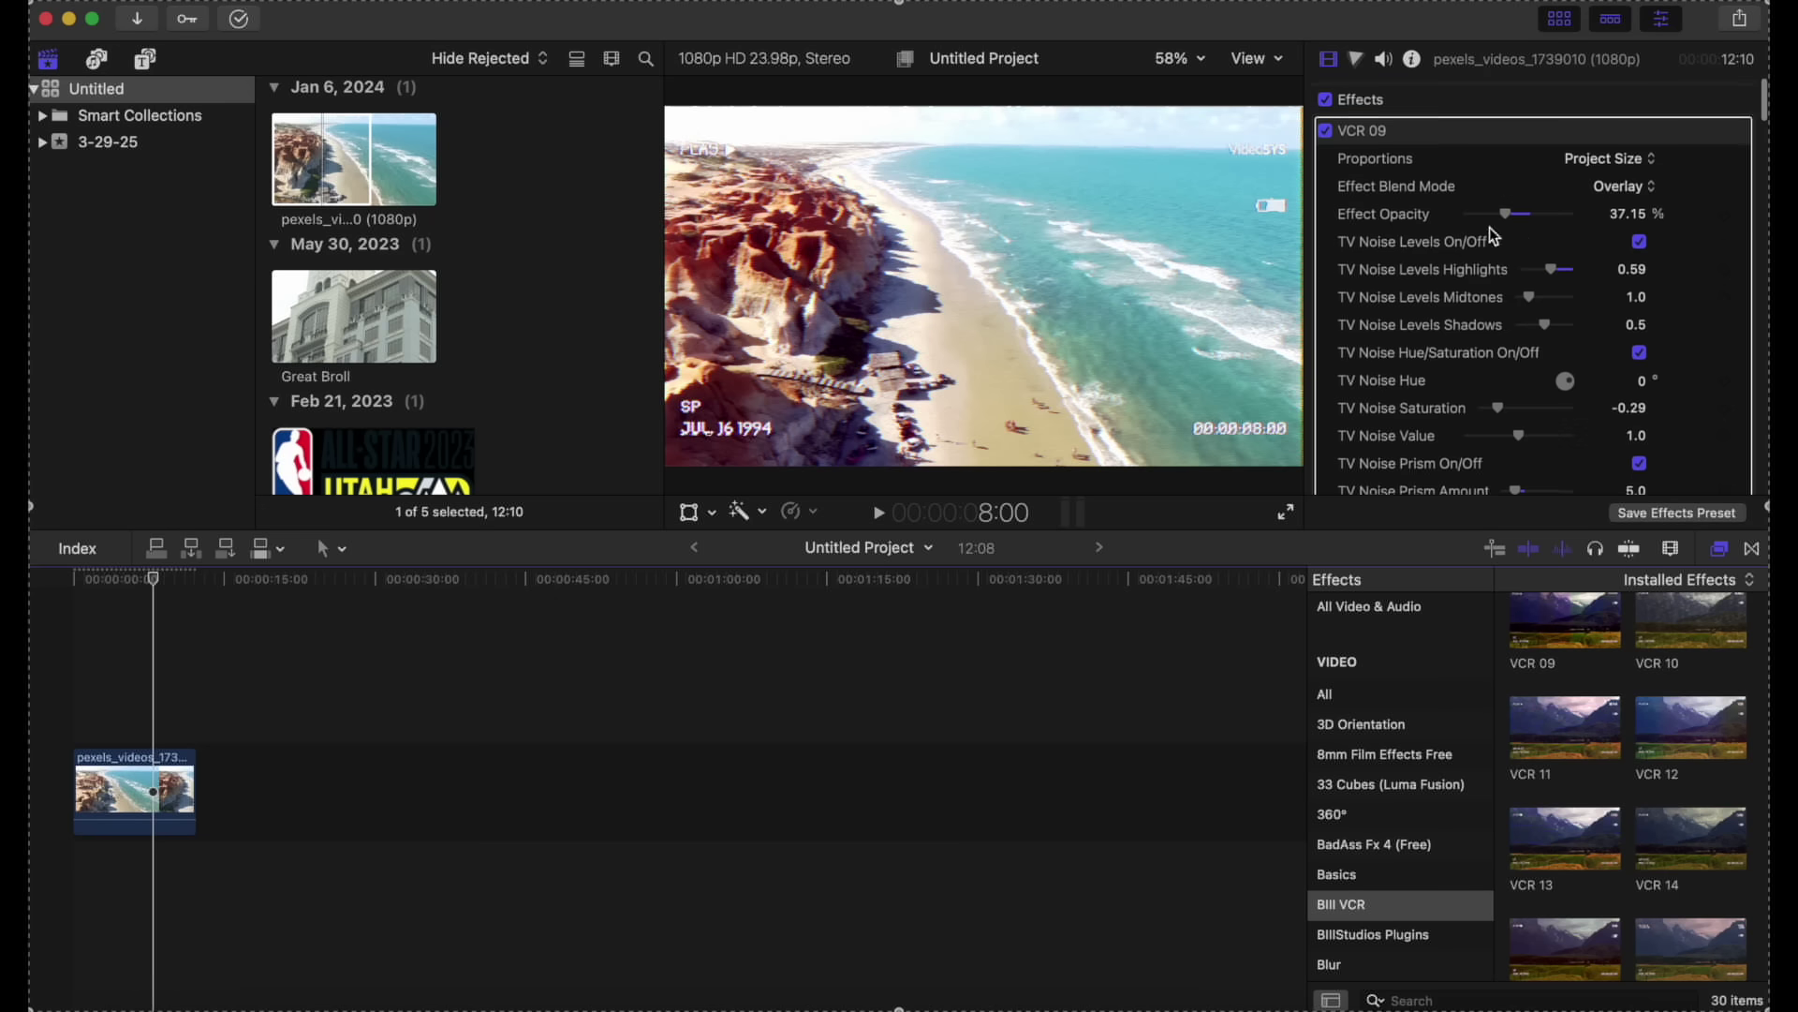
{"action": "left_click", "coordinate": [1456, 135]}
- Replace the VCR 09 effect on the clip with VCR 22
{"action": "key", "text": "Delete"}
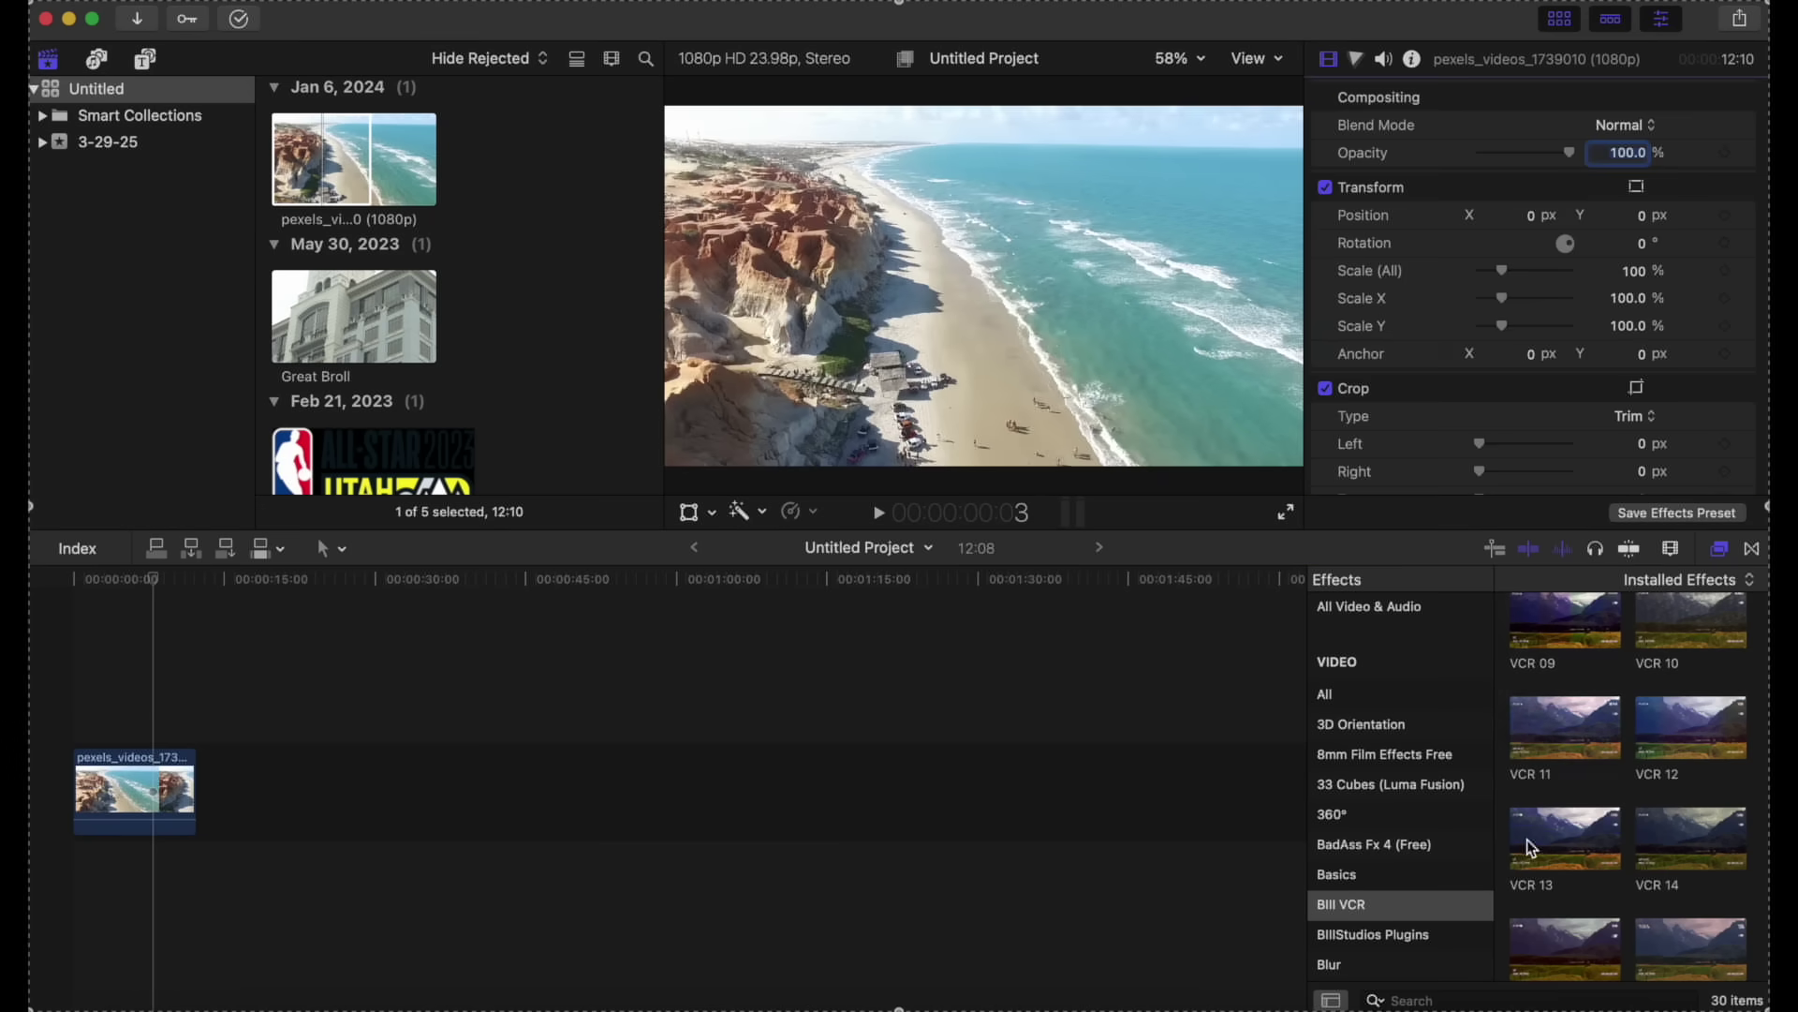
{"action": "scroll", "coordinate": [1531, 848], "scroll_direction": "down", "scroll_amount": 5}
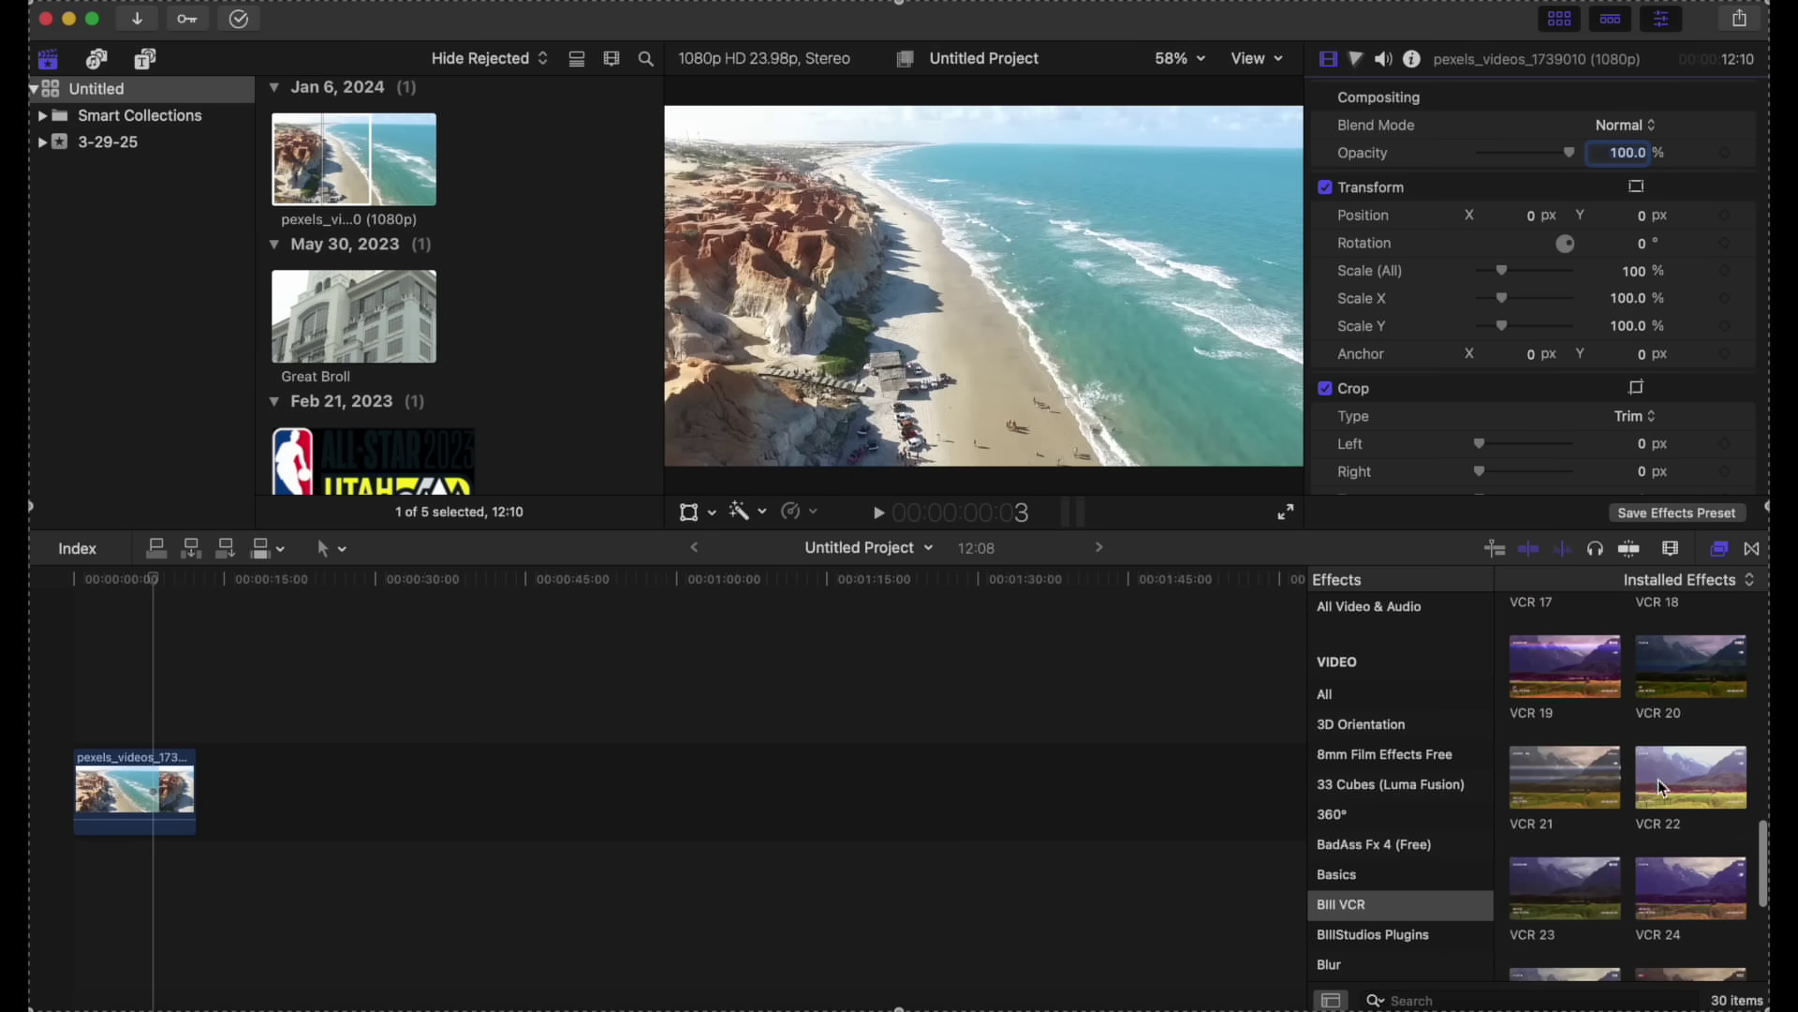
{"action": "left_click_drag", "start_coordinate": [1675, 785], "coordinate": [148, 791]}
- Play back the clip to preview VCR 22's washed-out VHS look and MAY. 4 1994 date stamp
{"action": "key", "text": "space"}
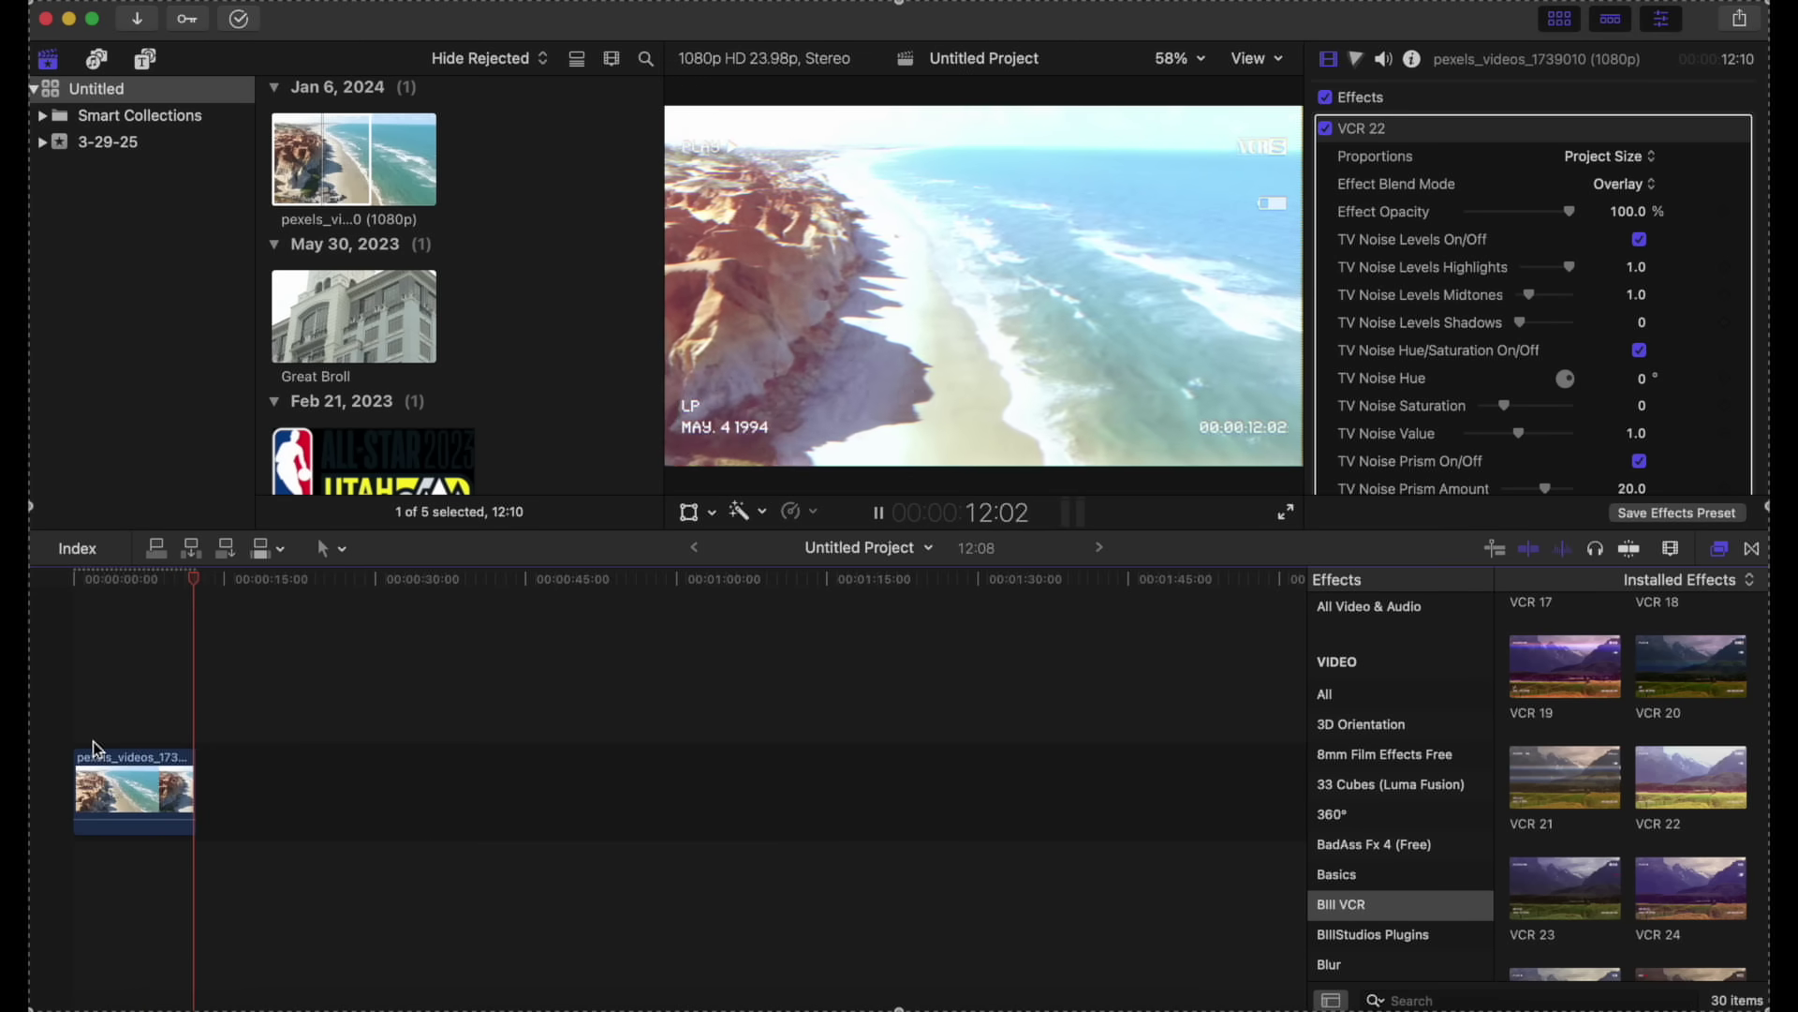
{"action": "scroll", "coordinate": [1550, 788], "scroll_direction": "down", "scroll_amount": 4}
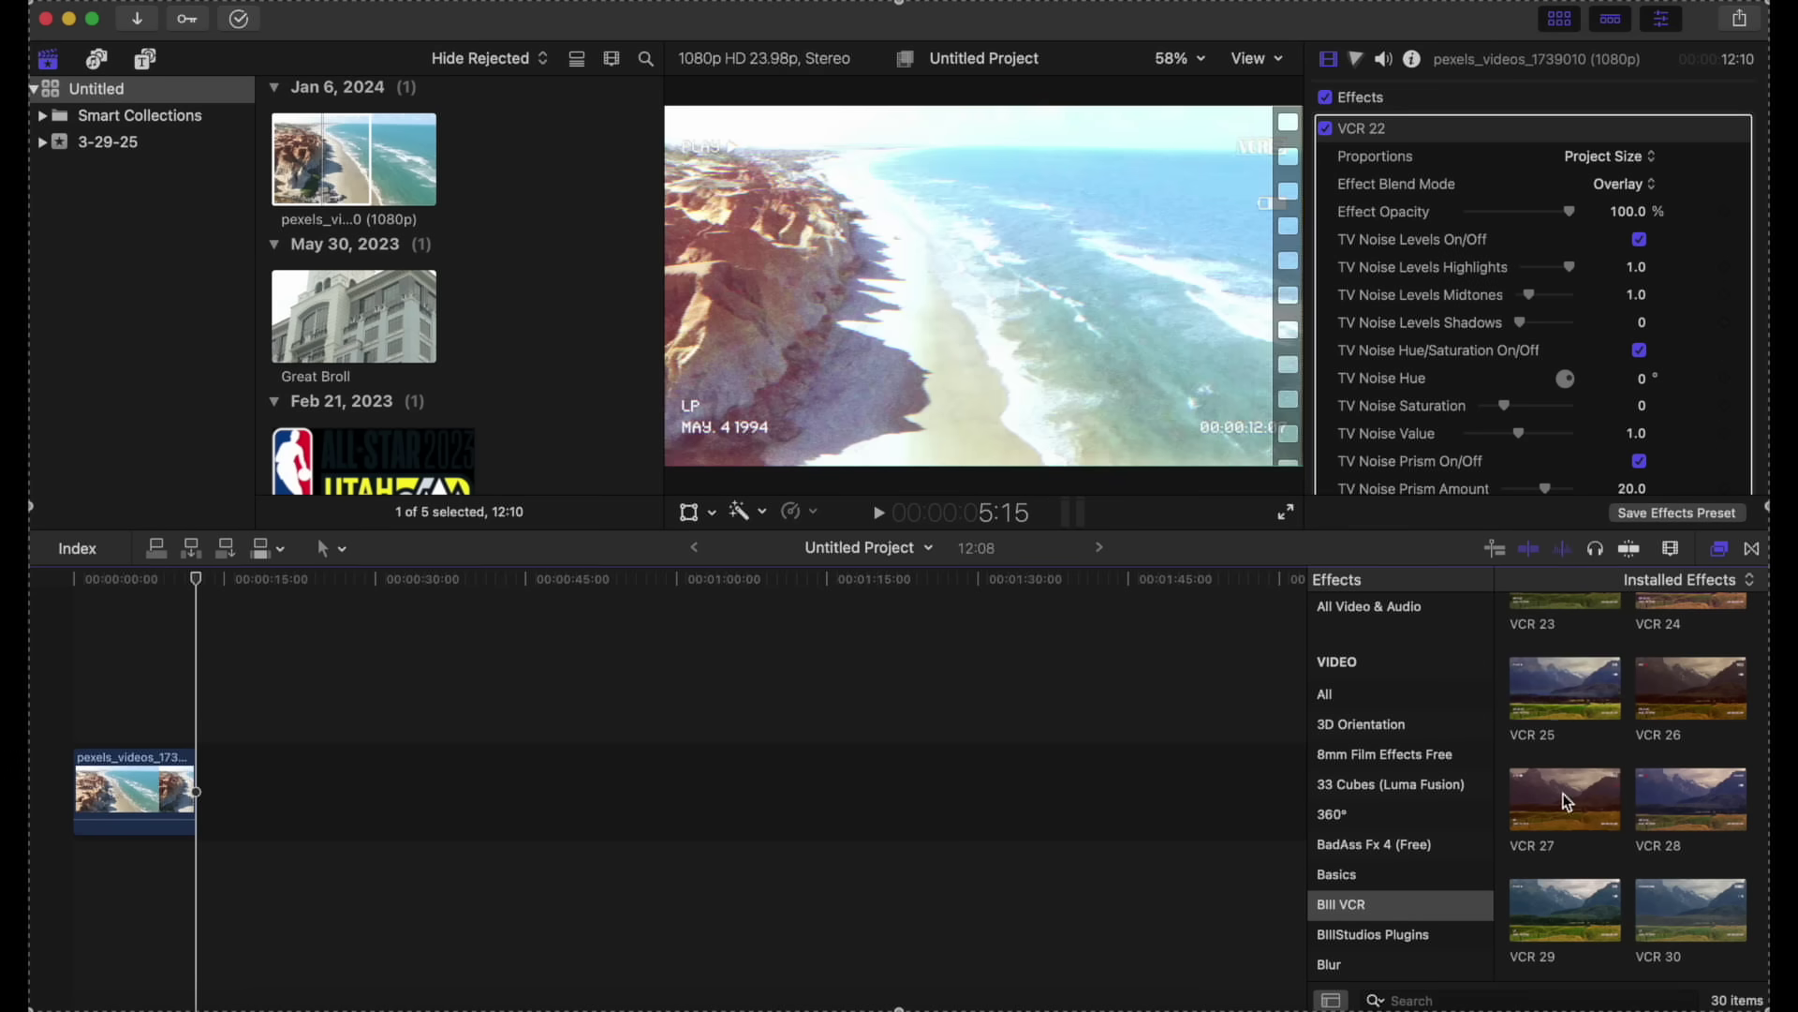
{"action": "scroll", "coordinate": [1555, 904], "scroll_direction": "up", "scroll_amount": 10}
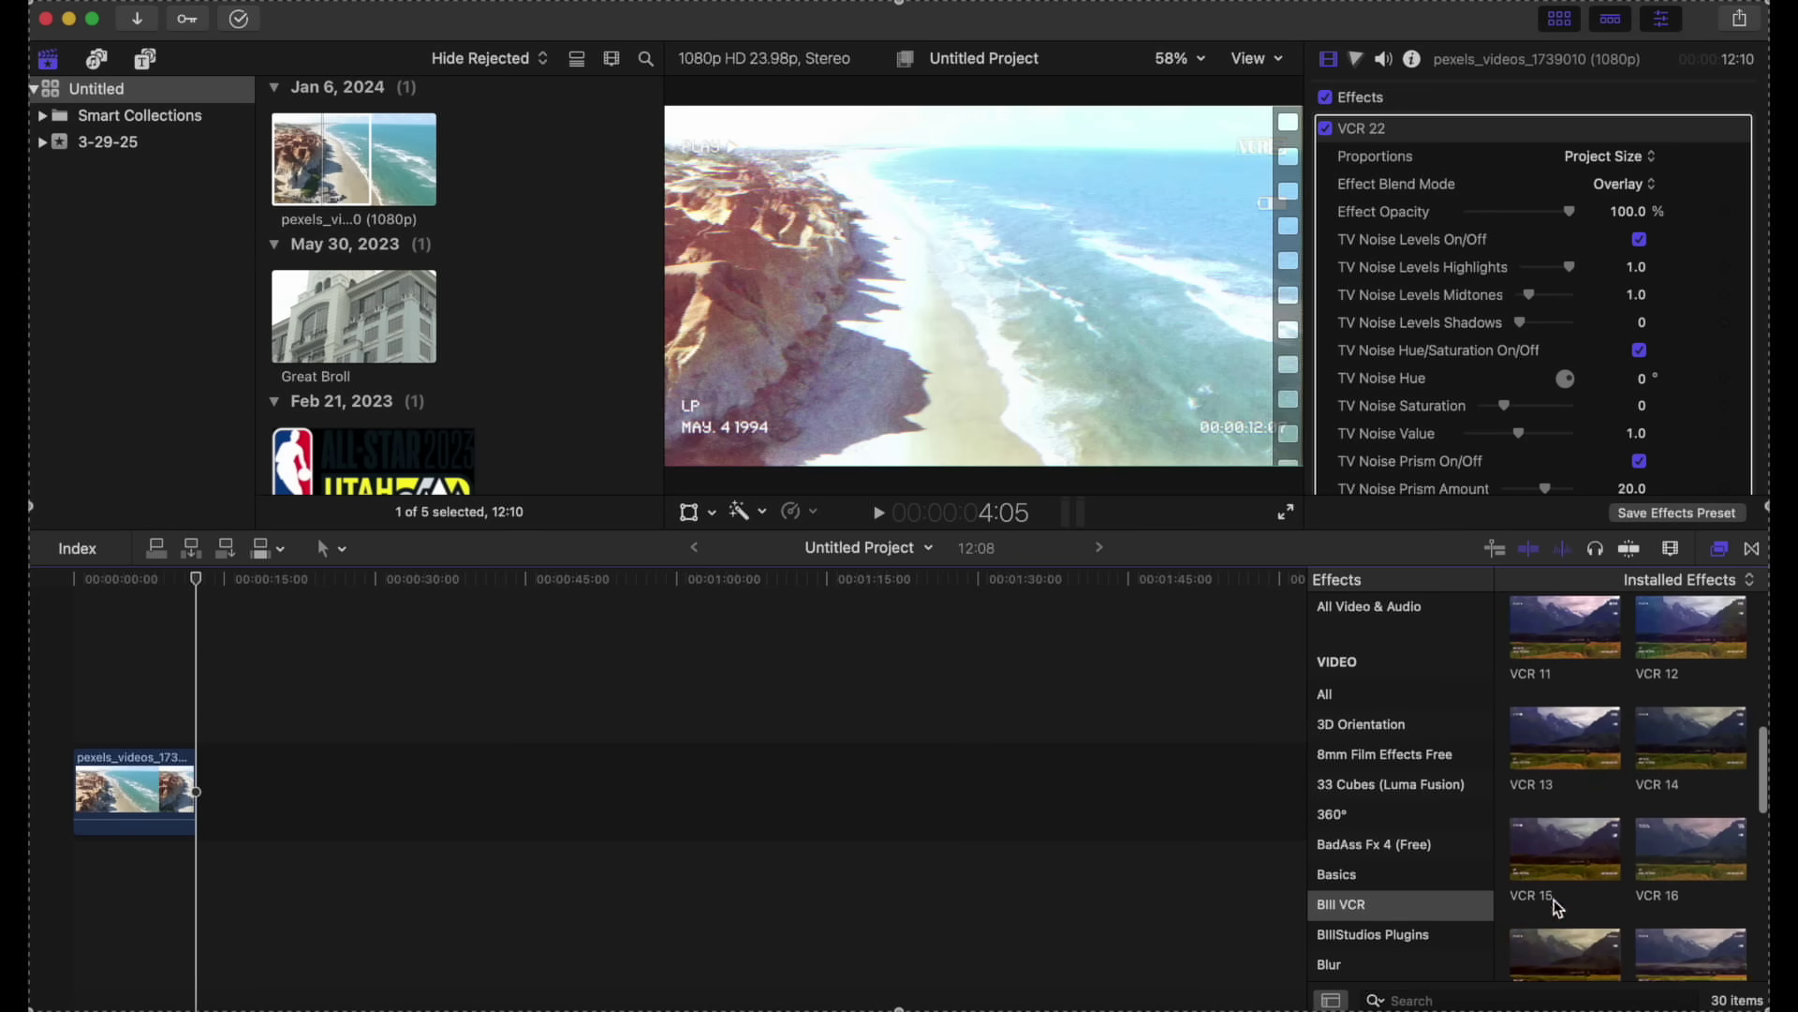
{"action": "scroll", "coordinate": [1558, 909], "scroll_direction": "up", "scroll_amount": 2}
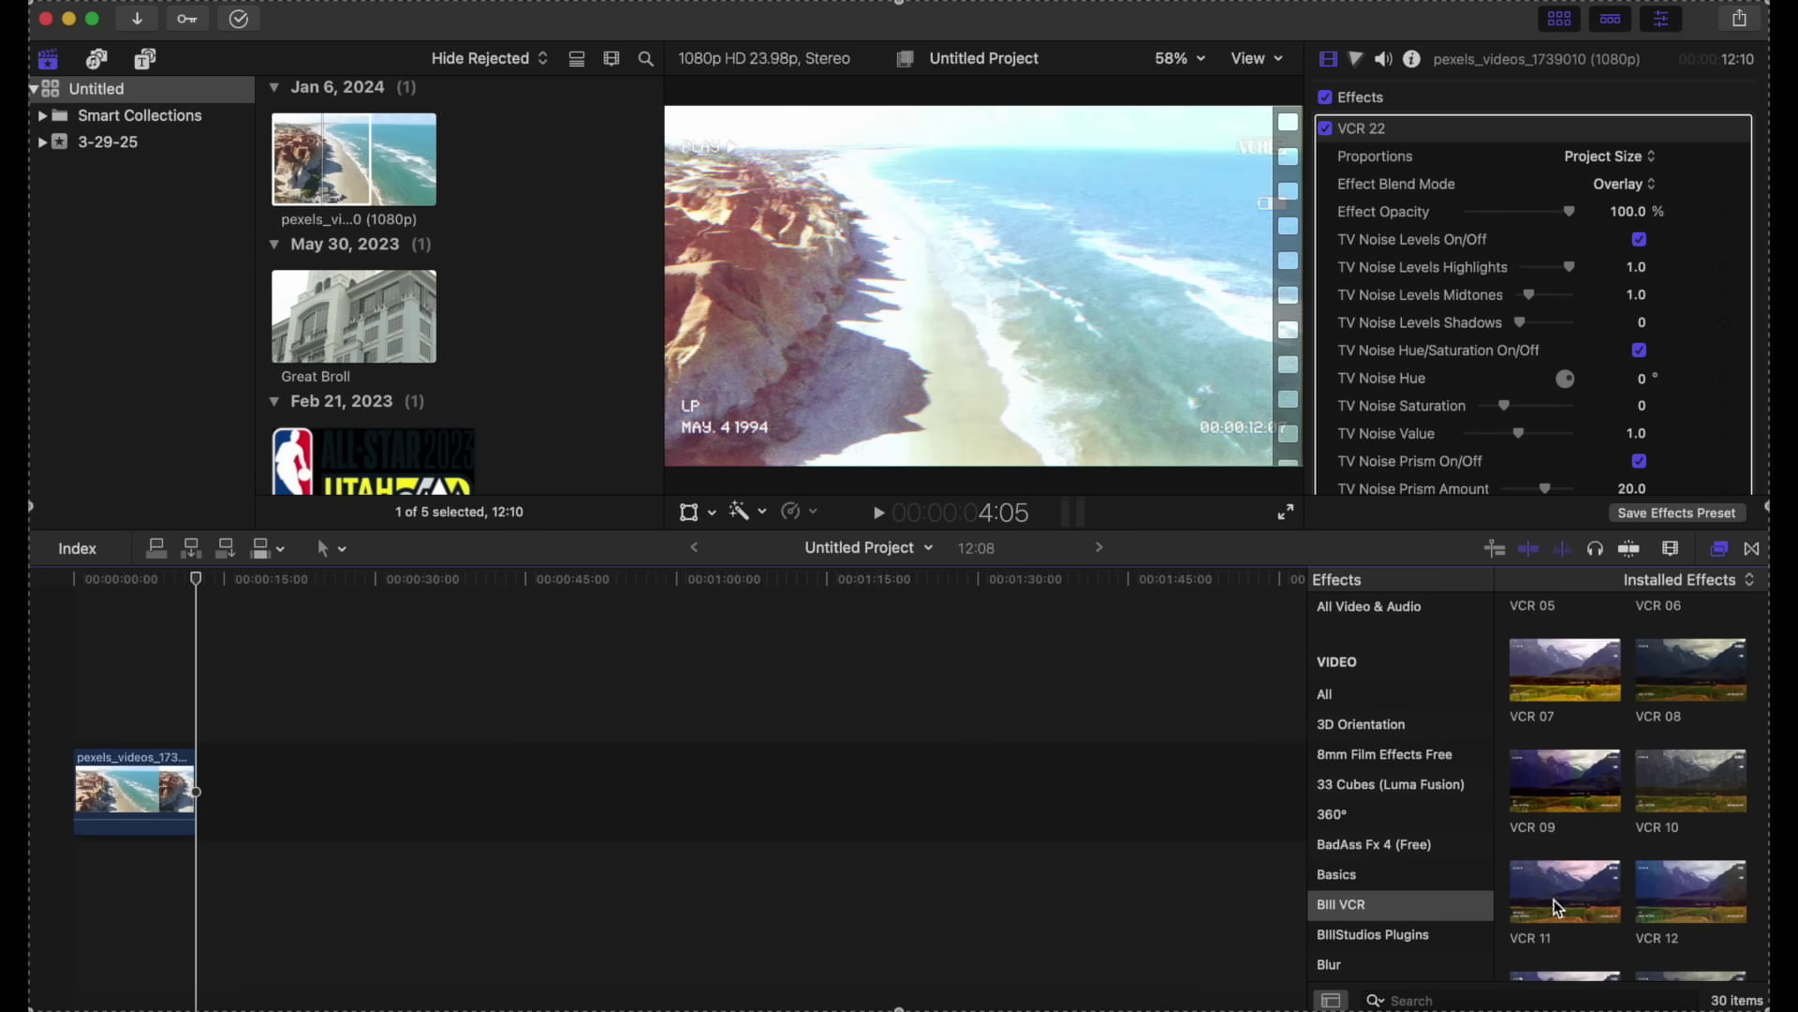
{"action": "scroll", "coordinate": [1558, 907], "scroll_direction": "up", "scroll_amount": 5}
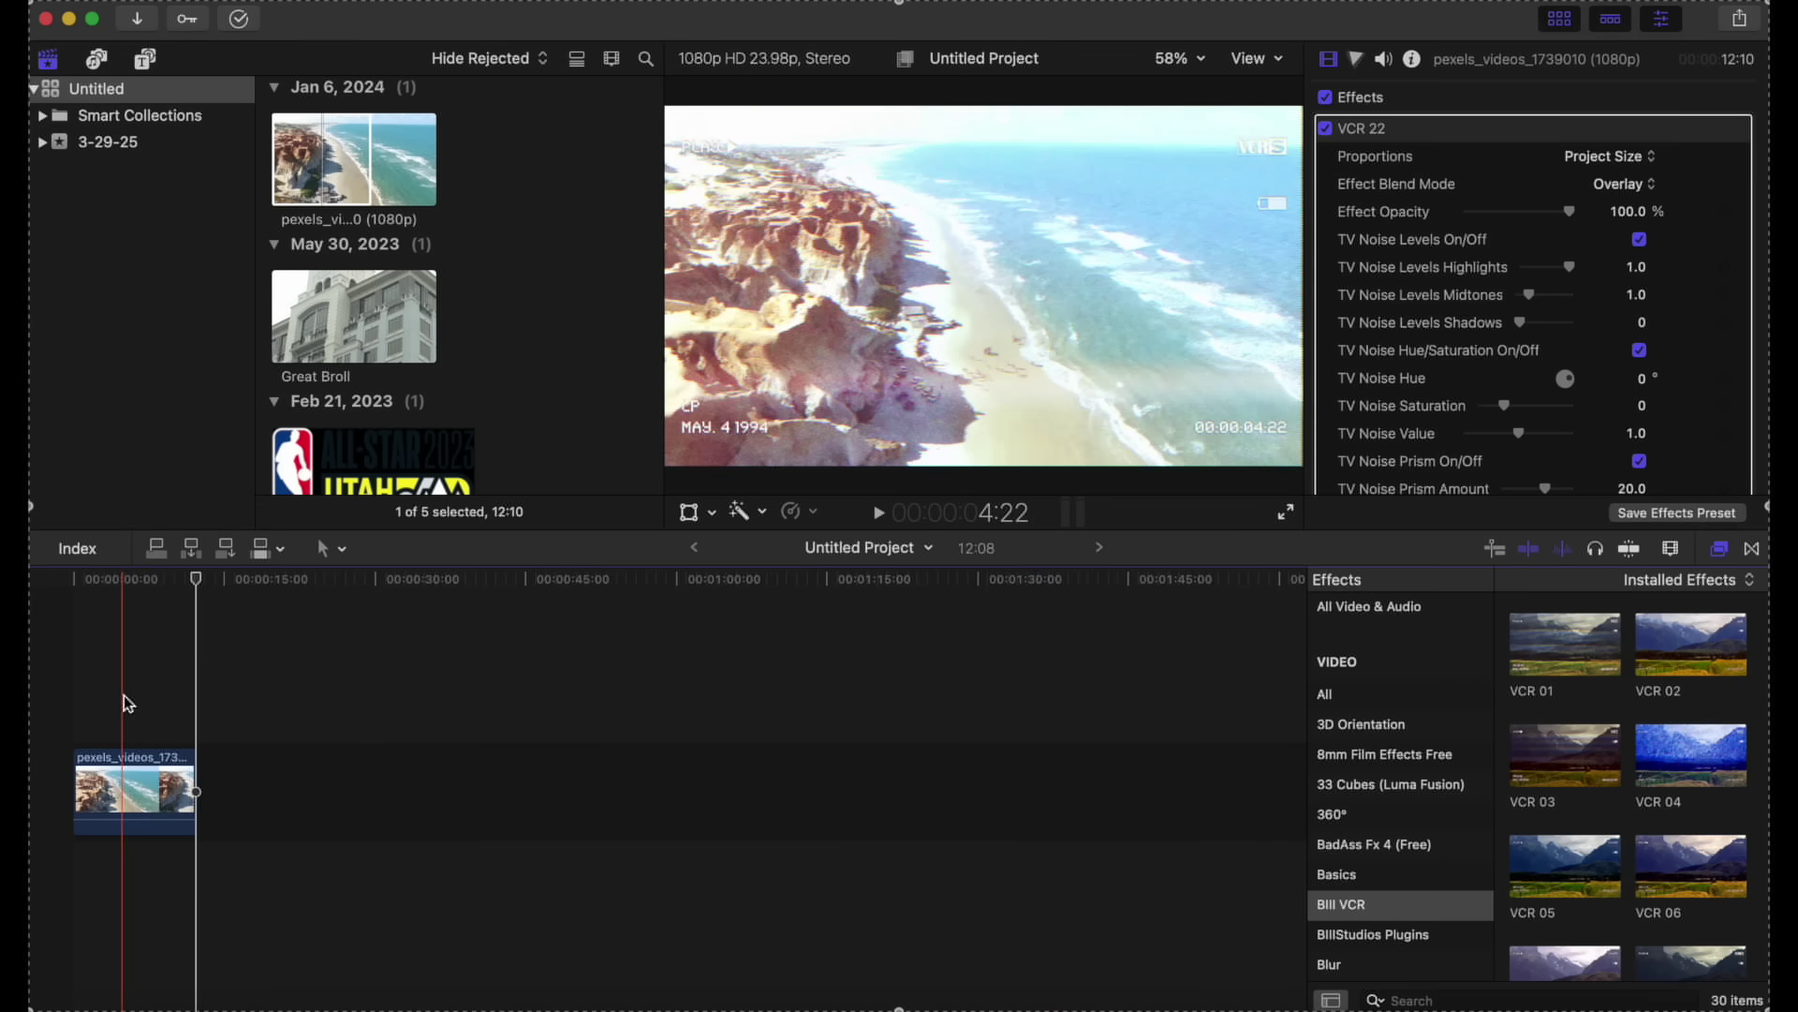
{"action": "left_click", "coordinate": [123, 695]}
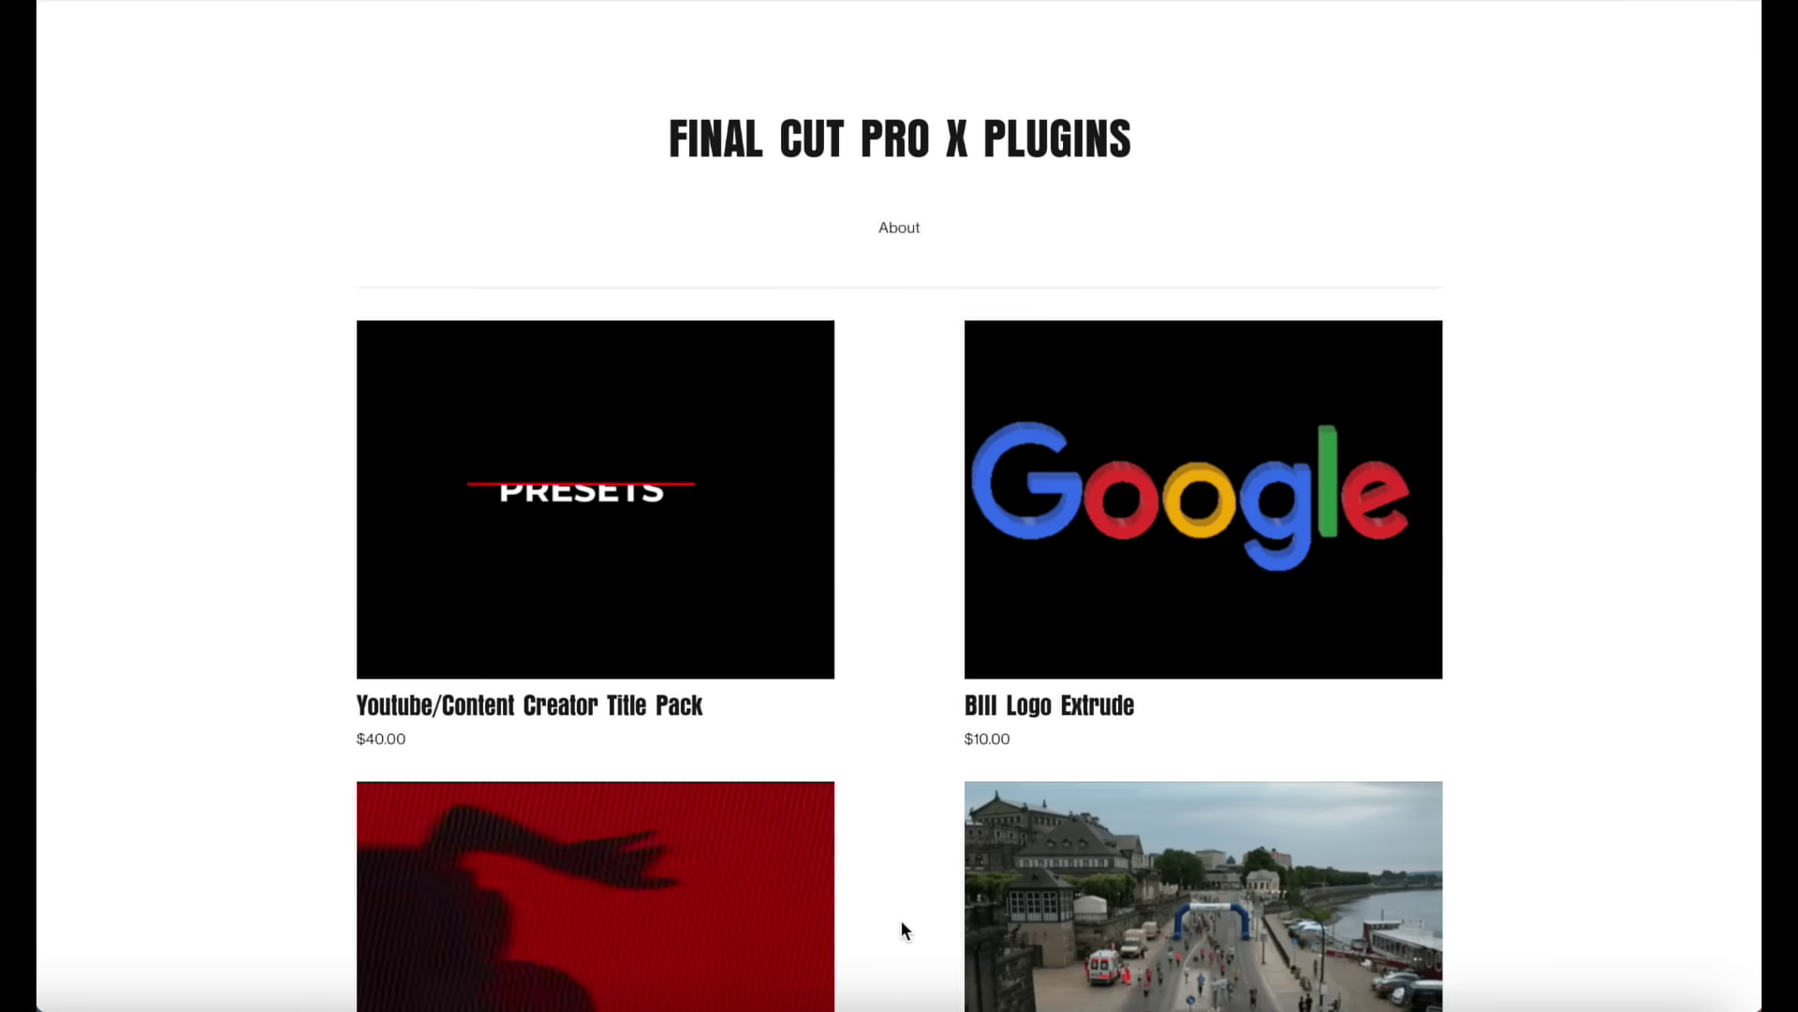
- Scroll the B3 Studios plugins list down to BIII Split Screen and the $55.00 BIII Effects Bundle Suite
{"action": "scroll", "coordinate": [901, 920], "scroll_direction": "down", "scroll_amount": 9}
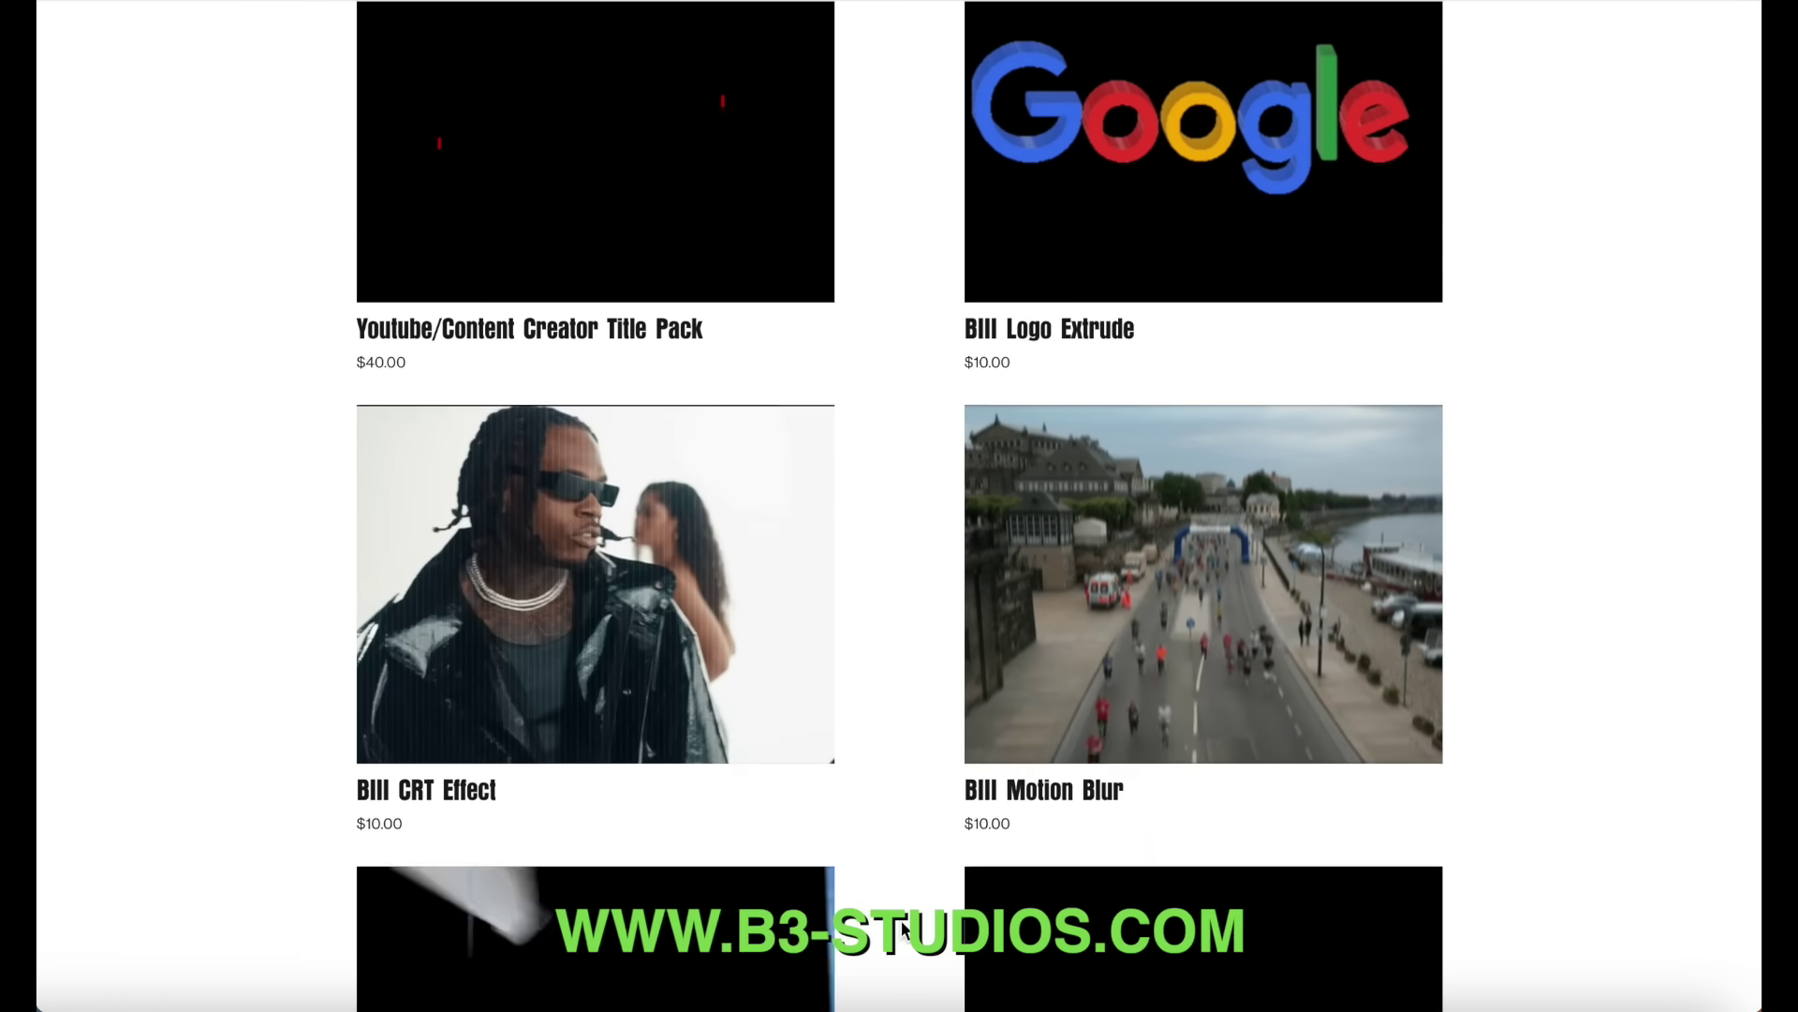
{"action": "scroll", "coordinate": [902, 929], "scroll_direction": "down", "scroll_amount": 9}
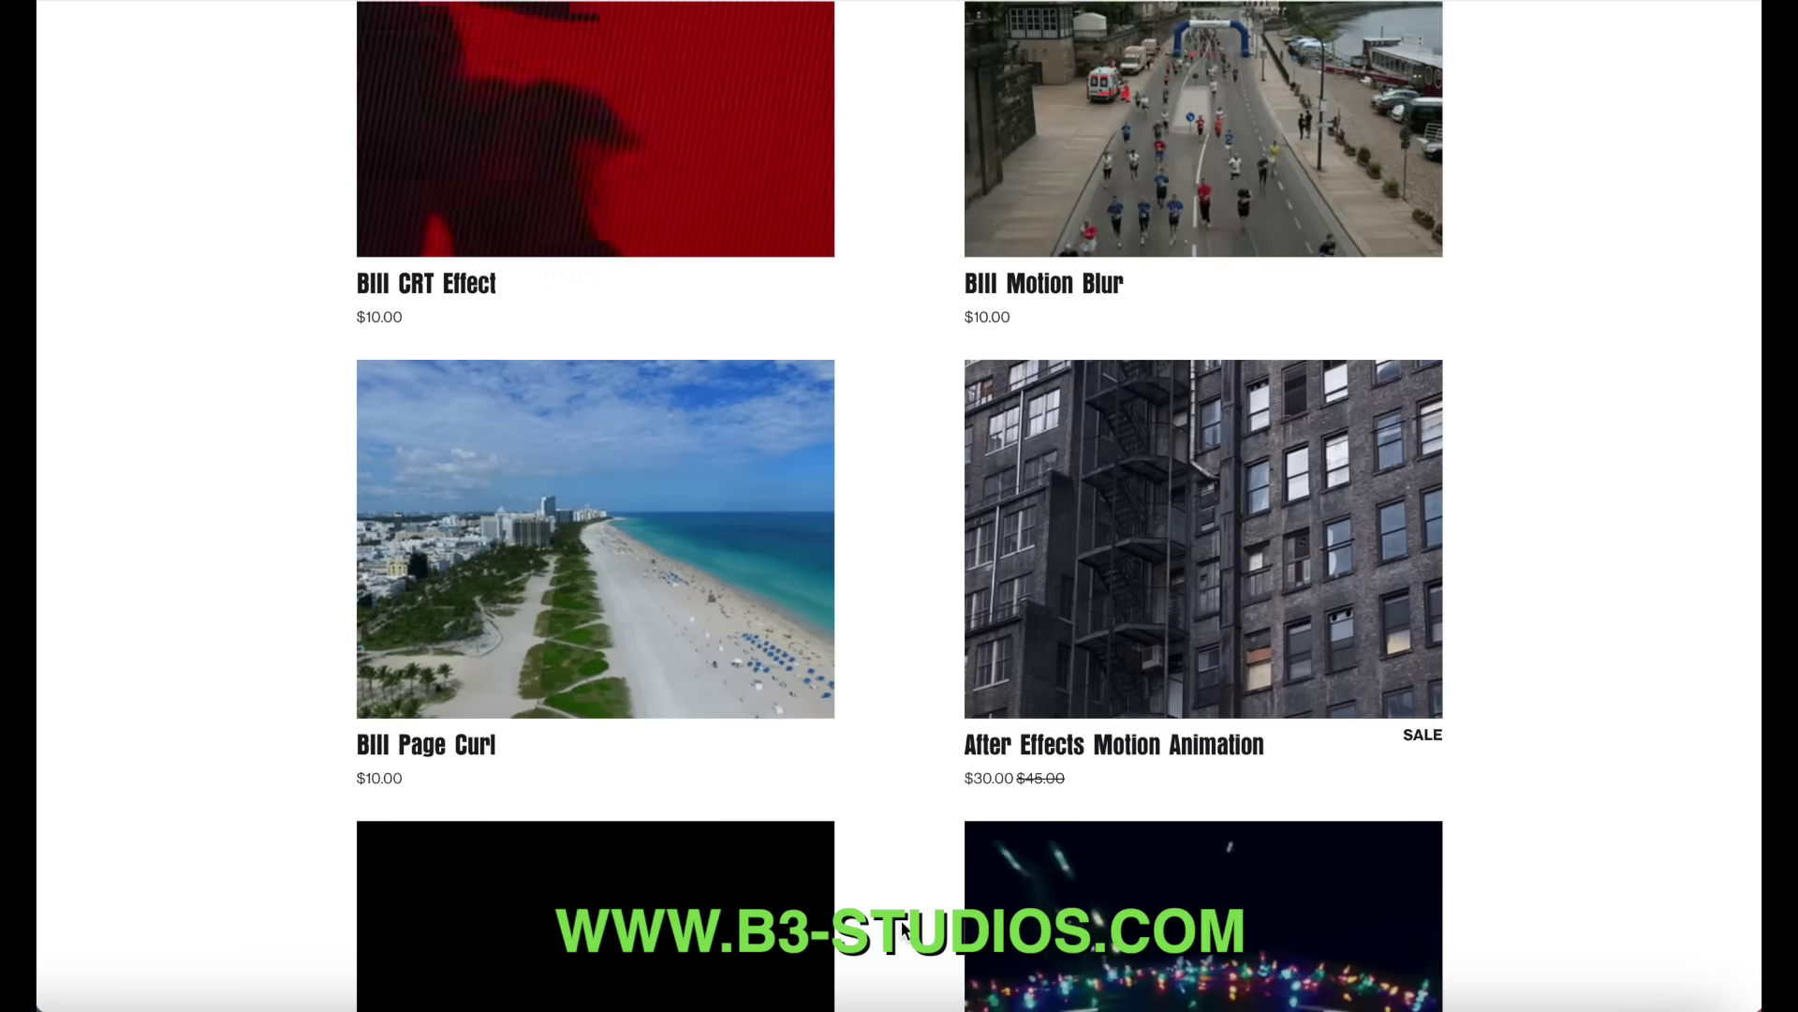
{"action": "scroll", "coordinate": [902, 927], "scroll_direction": "down", "scroll_amount": 11}
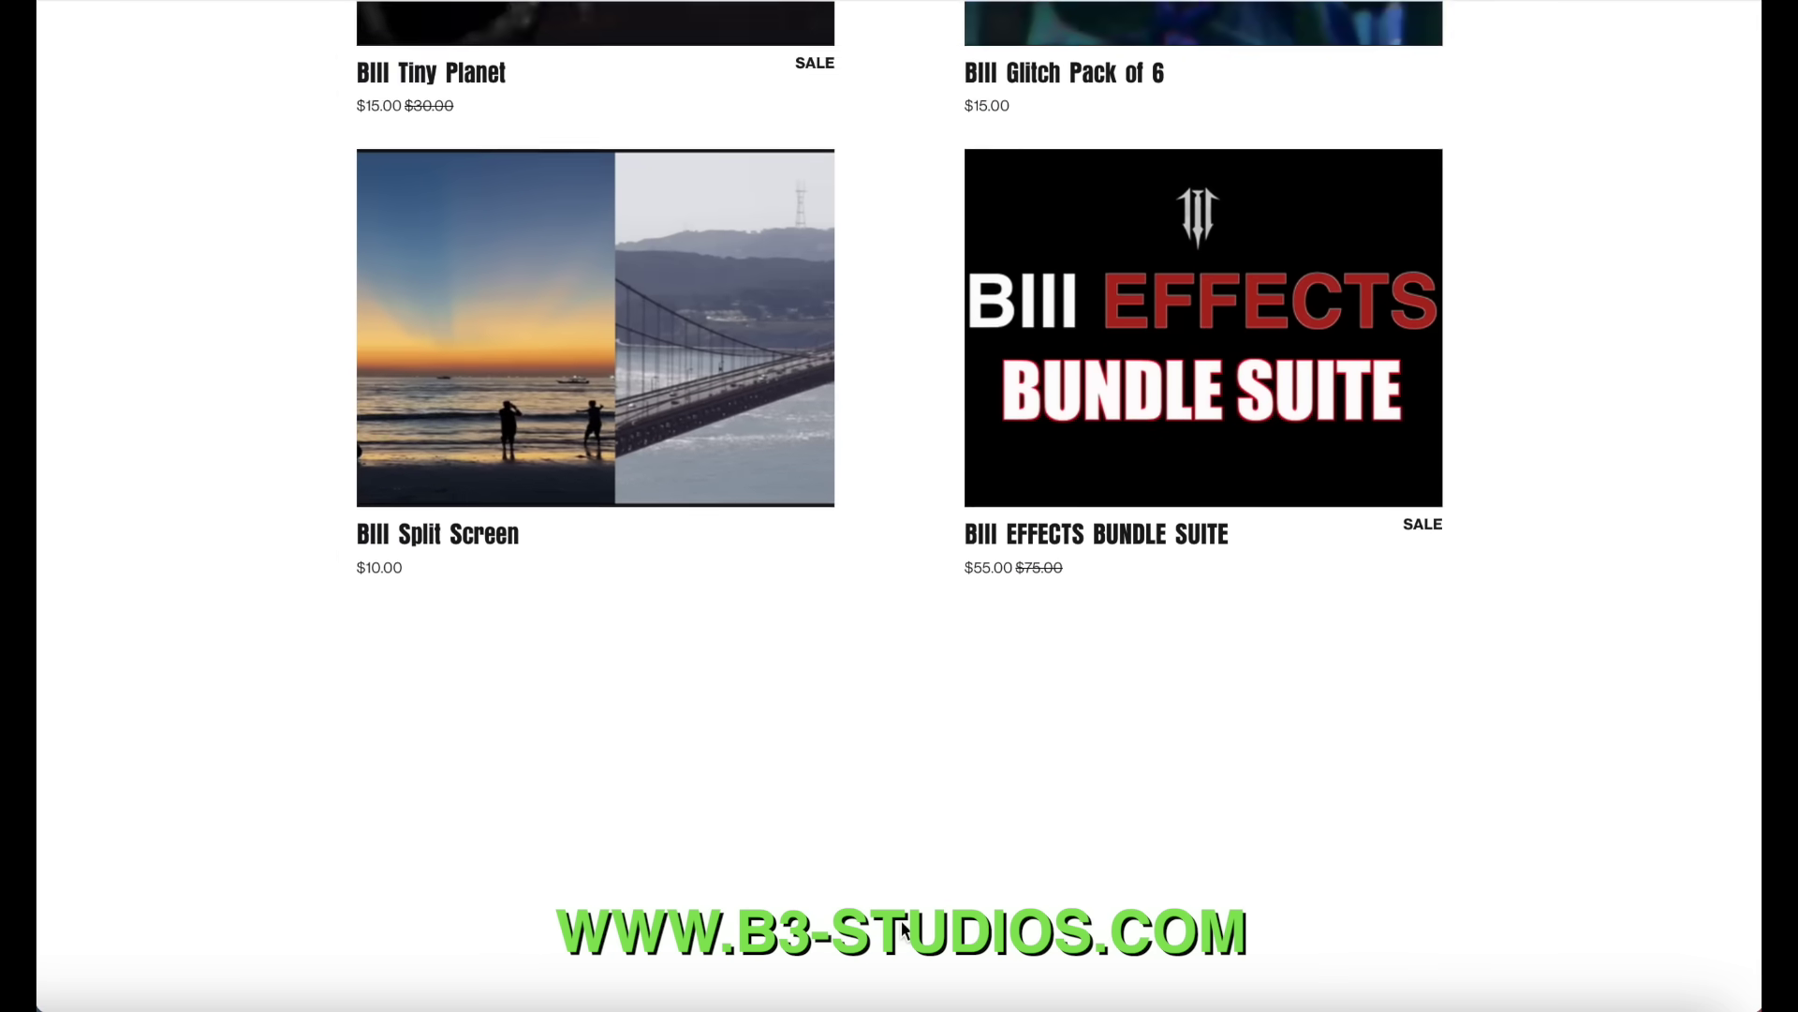
{"action": "scroll", "coordinate": [902, 929], "scroll_direction": "down", "scroll_amount": 5}
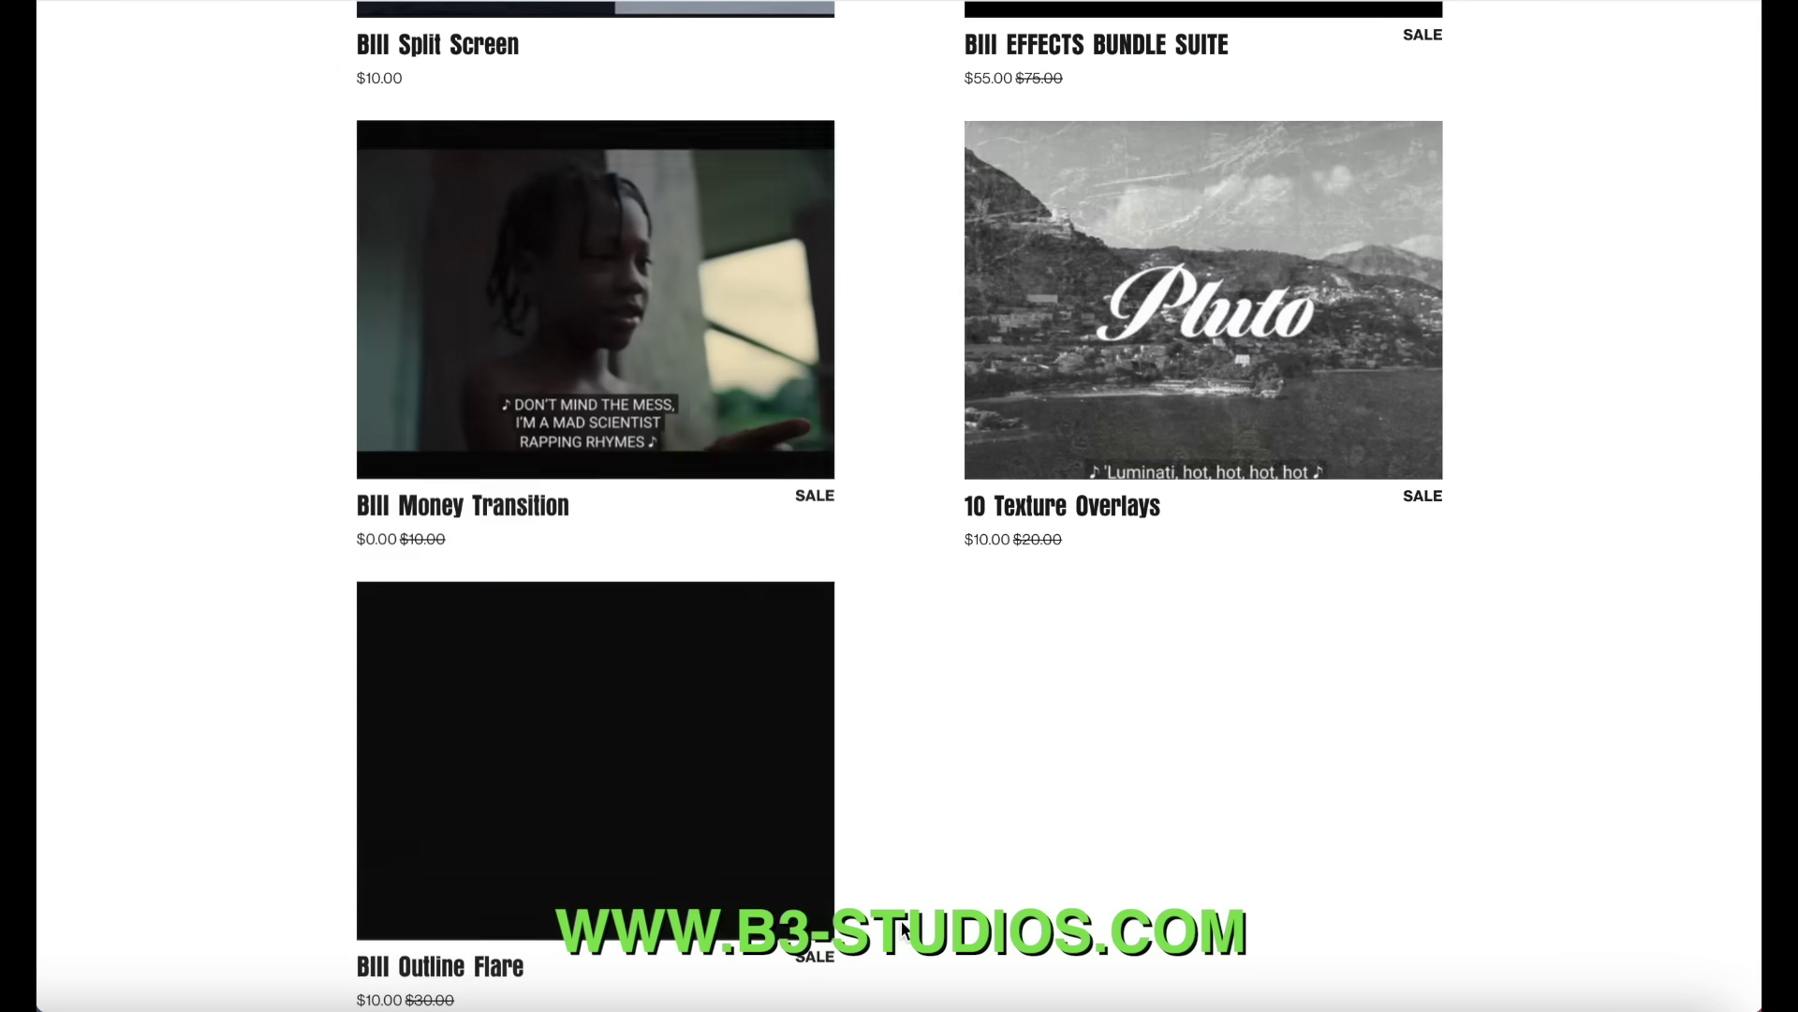